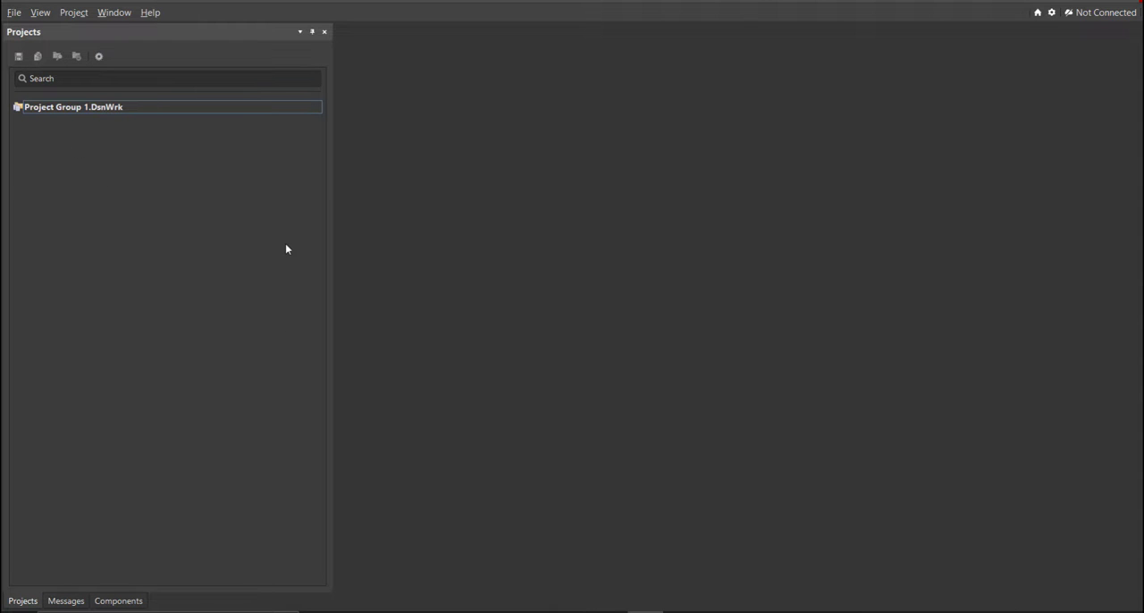
# - Create a local empty PCB project named Motion Detector in the Motion Detector Circuit folder
pyautogui.click(14, 12)
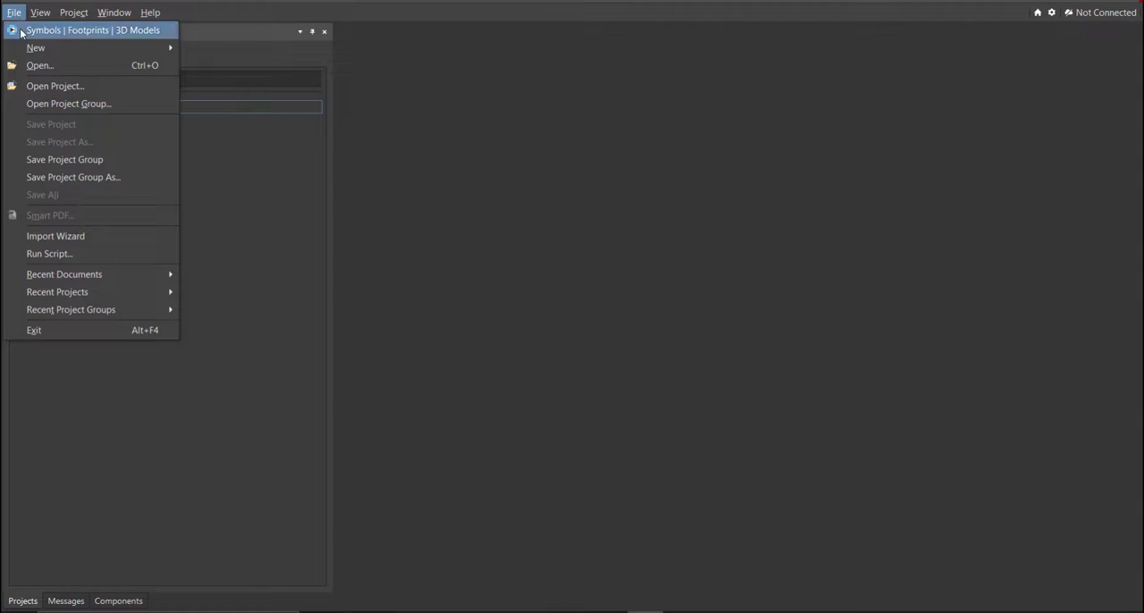
pyautogui.moveTo(36, 49)
pyautogui.click(216, 49)
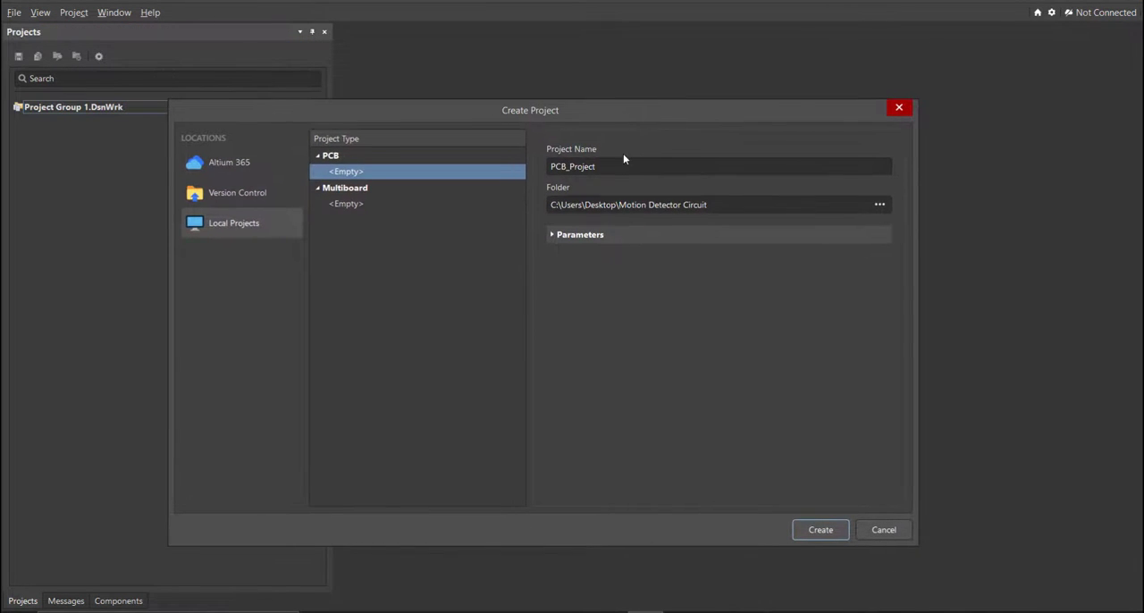
pyautogui.click(745, 208)
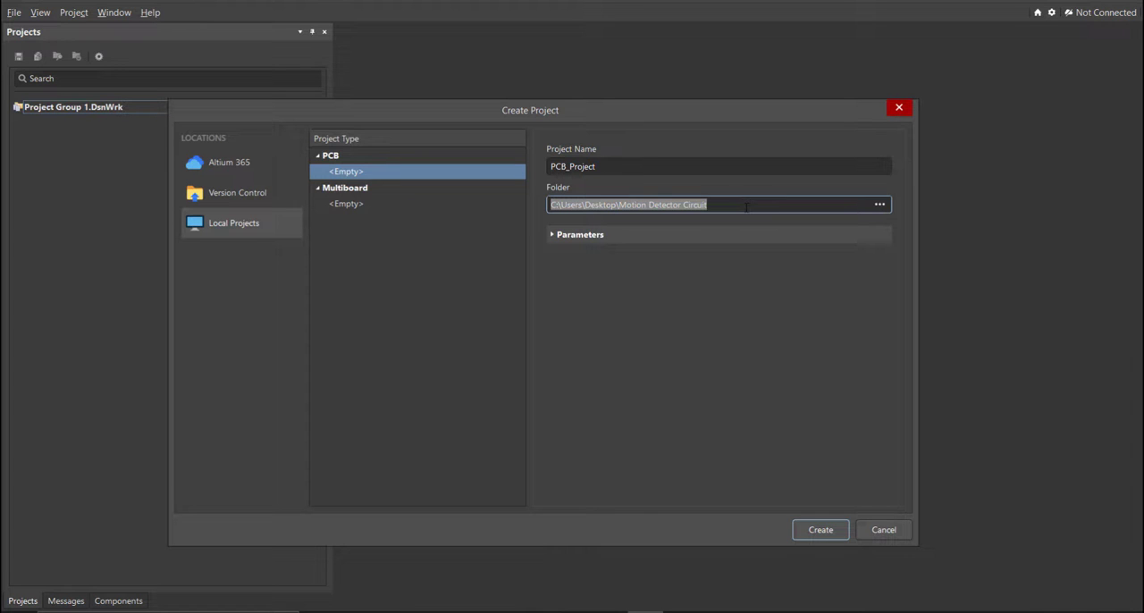
pyautogui.click(654, 168)
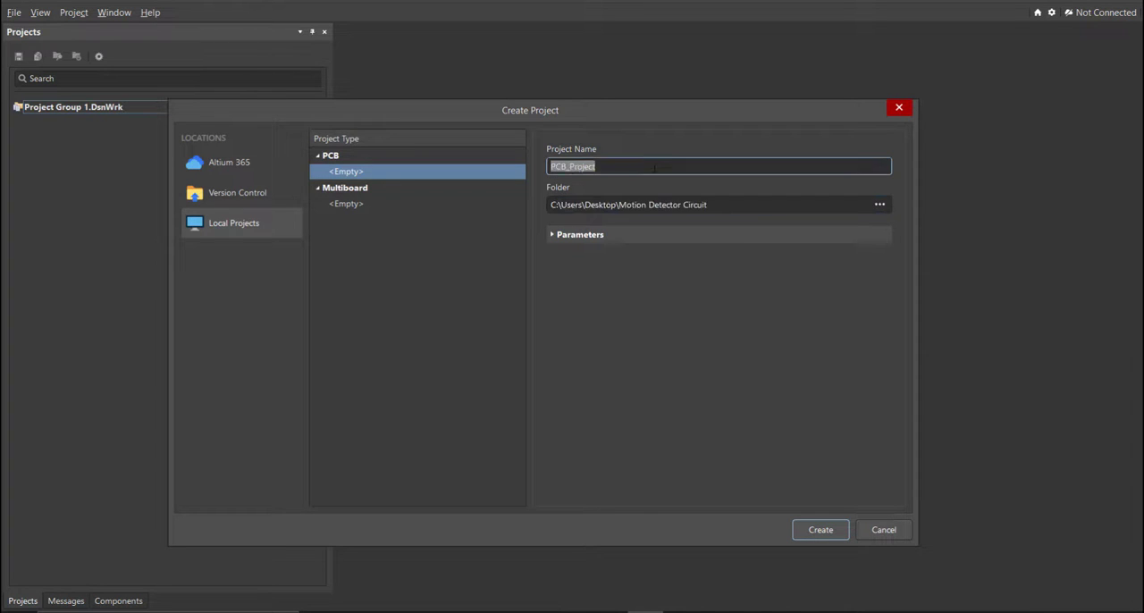
pyautogui.write('Motion Detector')
pyautogui.click(801, 532)
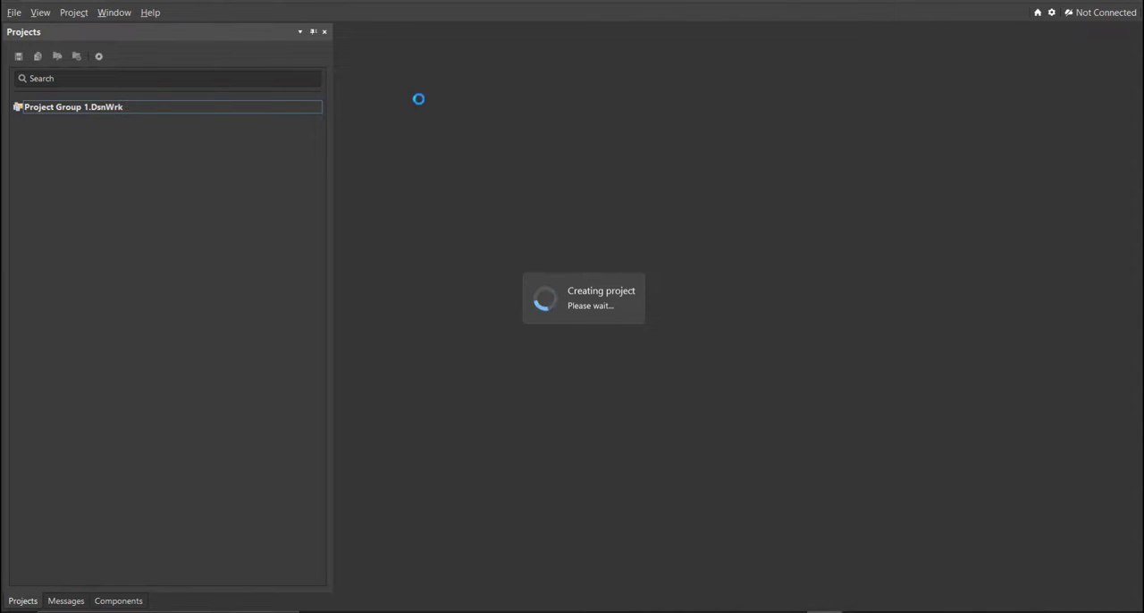
# - Add a new schematic sheet to the project and save it as Motion Detector
pyautogui.click(14, 13)
pyautogui.moveTo(46, 47)
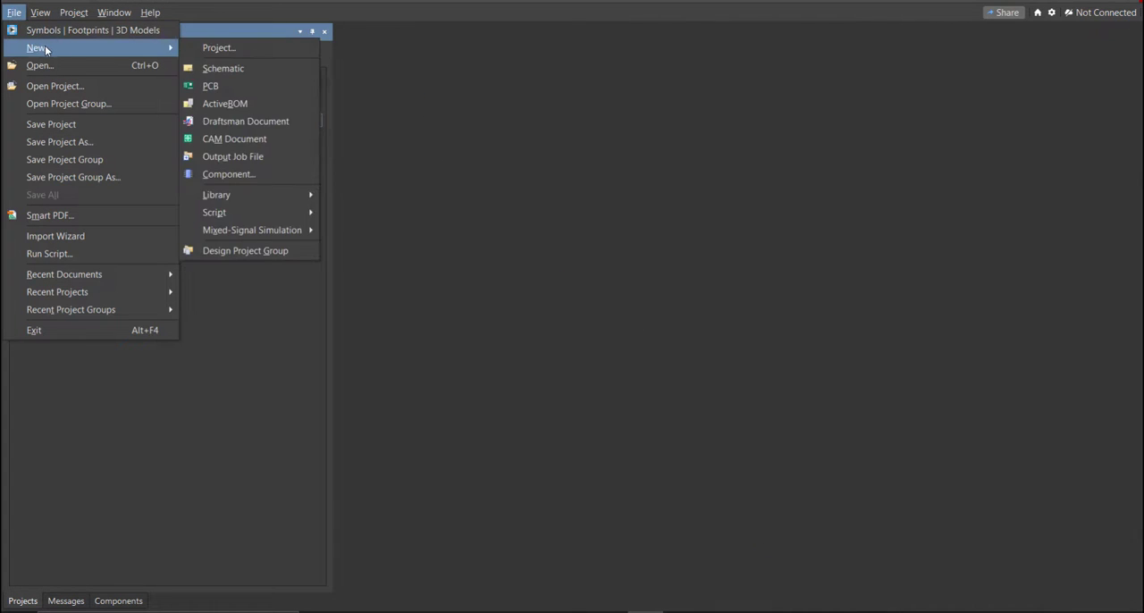
pyautogui.click(255, 69)
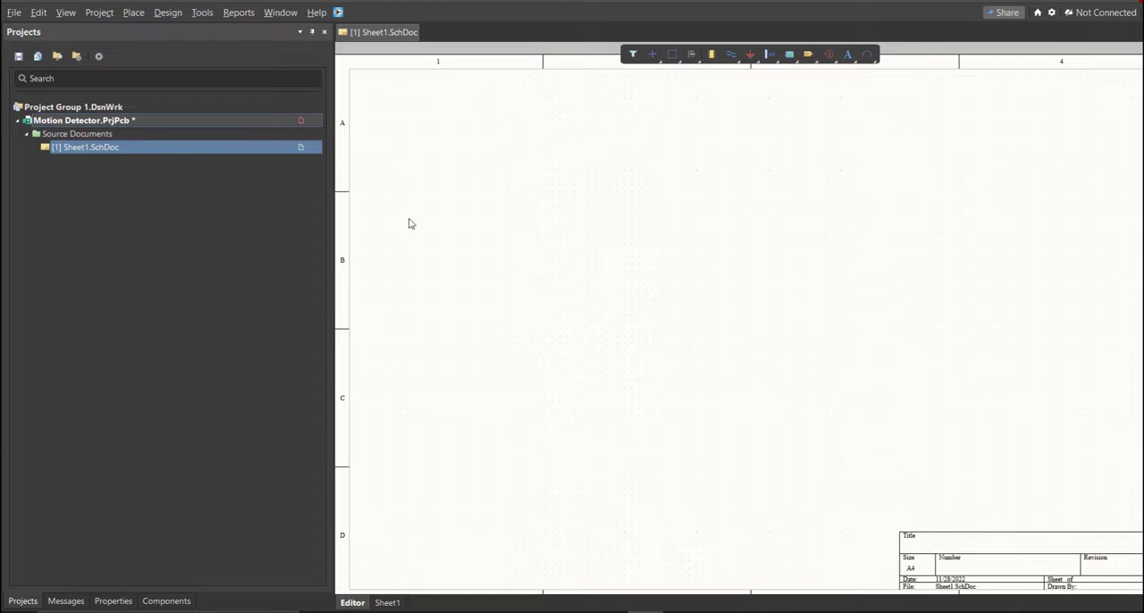
pyautogui.moveTo(523, 255); pyautogui.dragTo(525, 259, button='middle')
pyautogui.moveTo(529, 277); pyautogui.dragTo(552, 276, button='right')
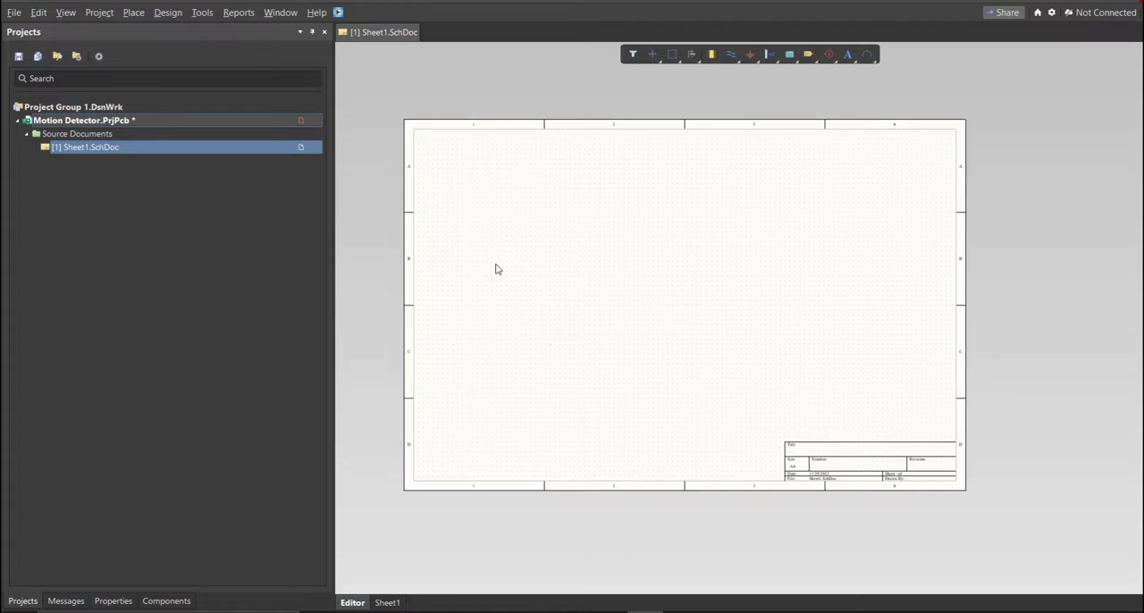
pyautogui.rightClick(229, 155)
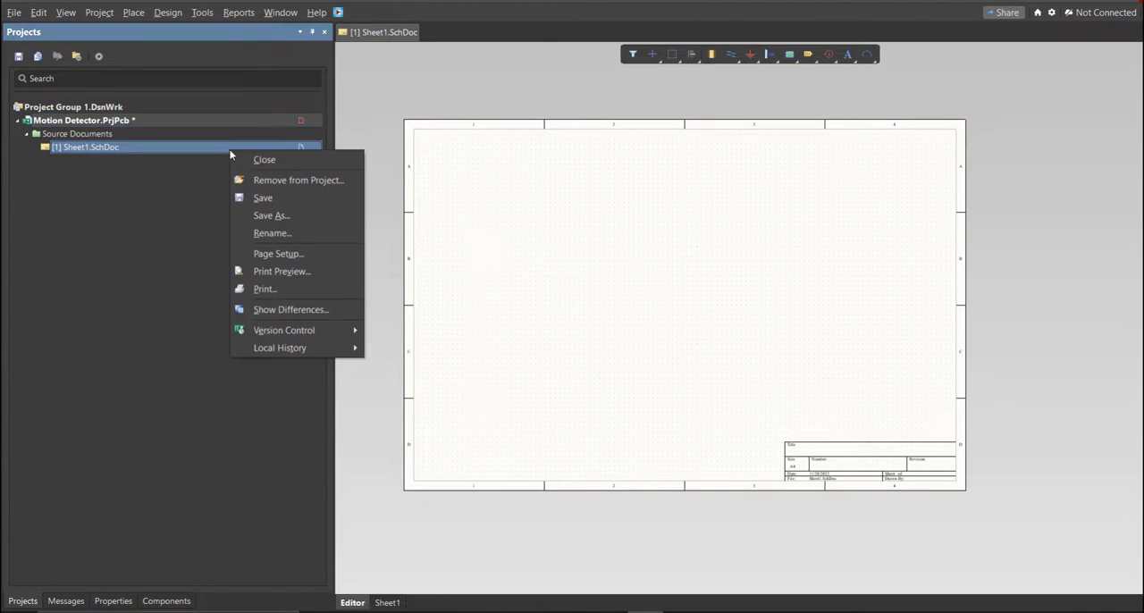
pyautogui.click(280, 197)
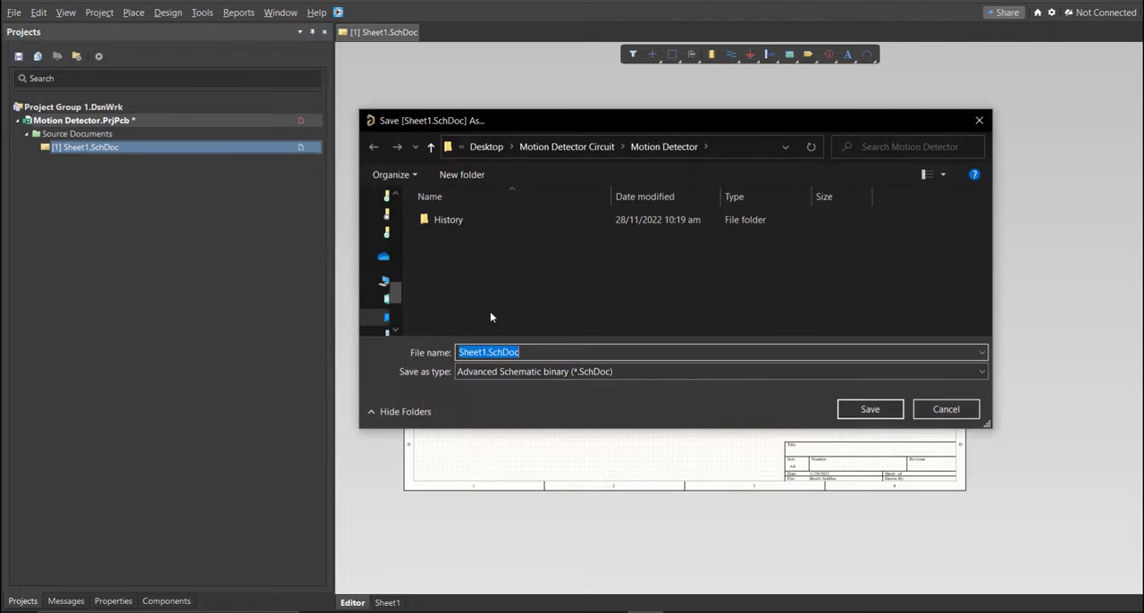
pyautogui.write('Motion Detector')
pyautogui.click(562, 295)
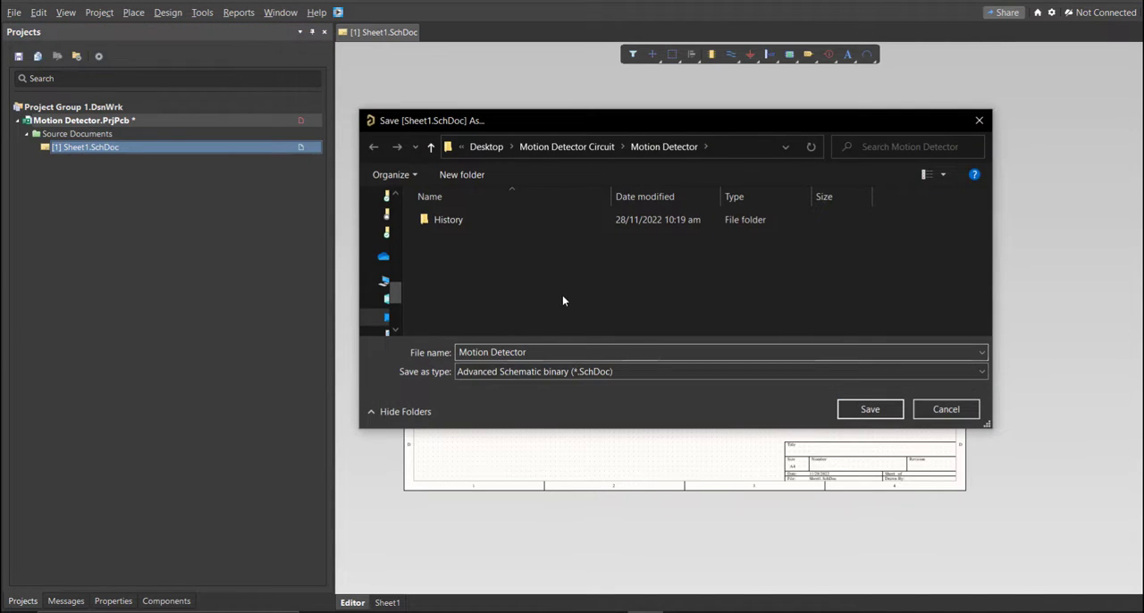
pyautogui.click(858, 409)
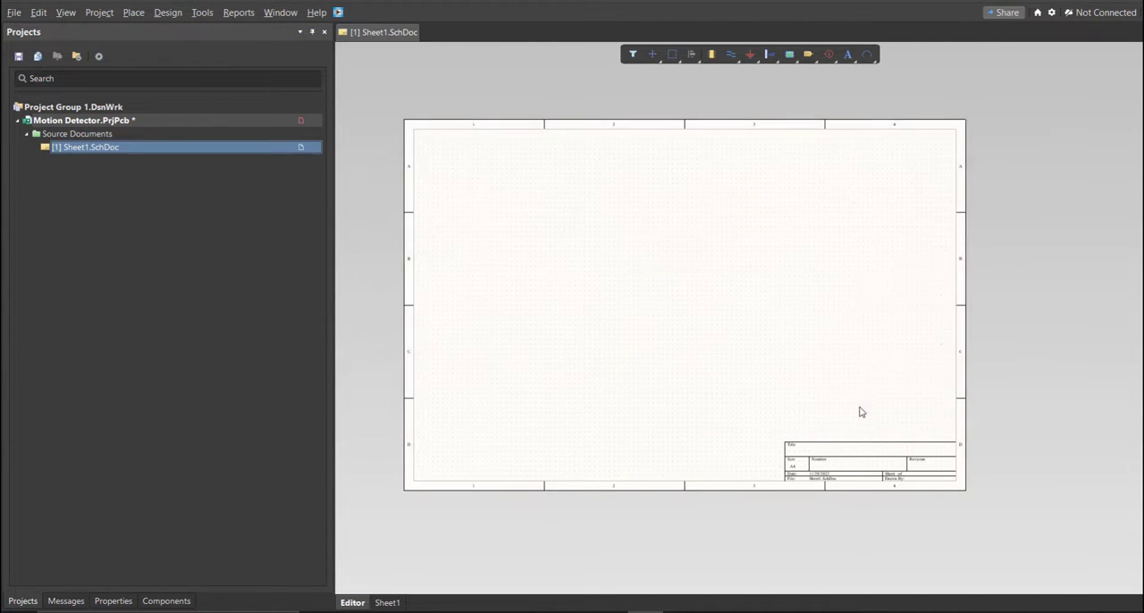
# - Add a new schematic library to the project and save it as Motion Detector
pyautogui.click(13, 12)
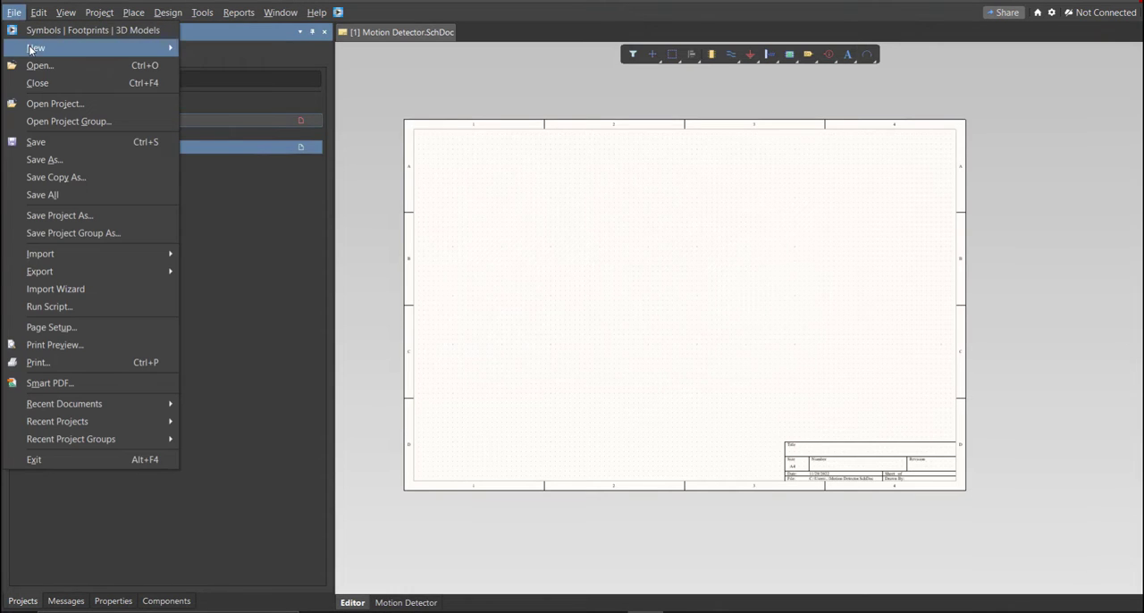
pyautogui.moveTo(40, 48)
pyautogui.moveTo(268, 195)
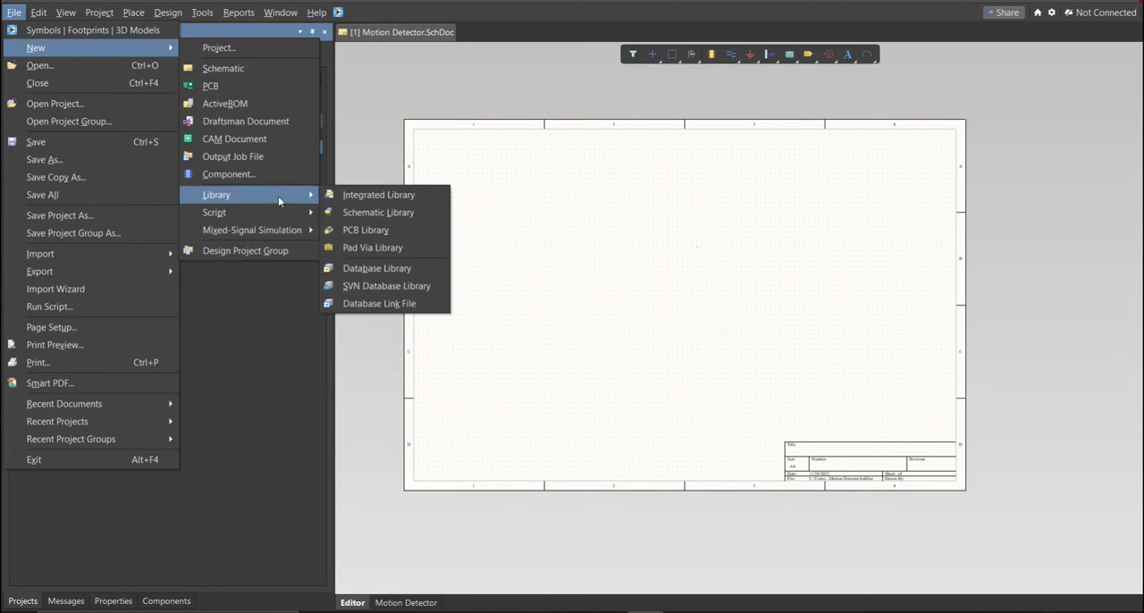
pyautogui.click(376, 213)
pyautogui.moveTo(610, 267)
pyautogui.mouseDown(button='right')
pyautogui.moveTo(571, 268)
pyautogui.moveTo(608, 279)
pyautogui.moveTo(598, 258)
pyautogui.mouseUp(button='right')
pyautogui.press('f')
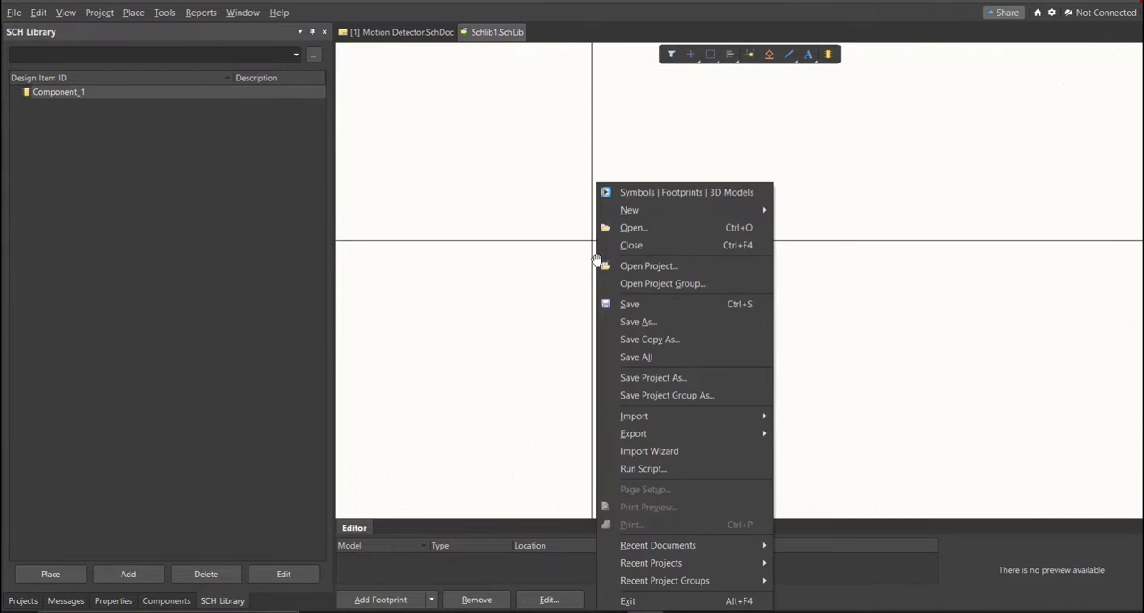
pyautogui.write('a')
pyautogui.write('Motion Detector')
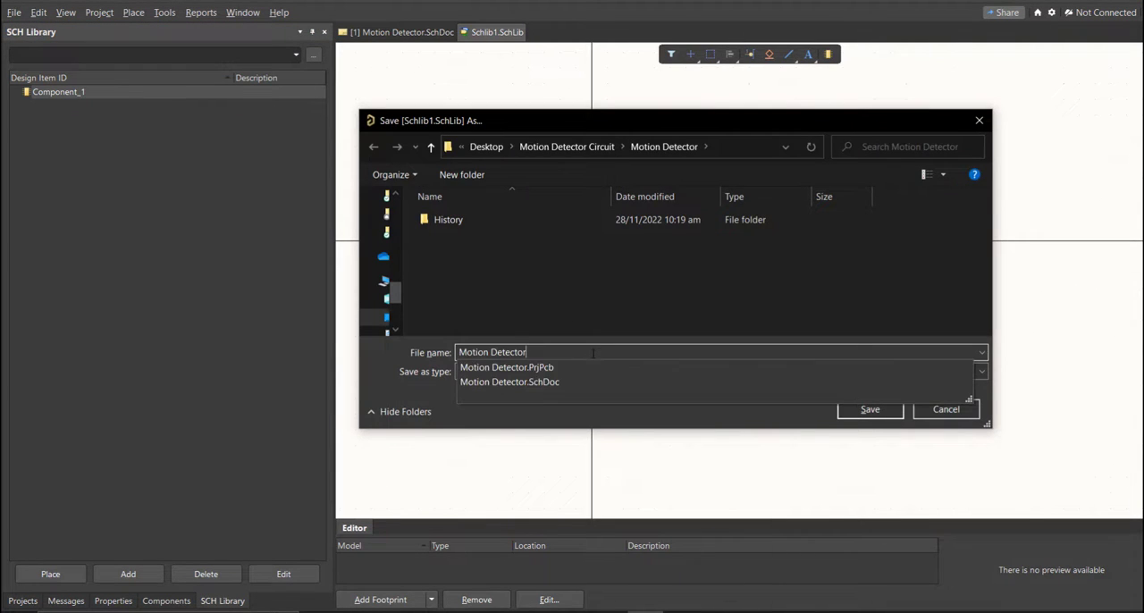
pyautogui.click(846, 411)
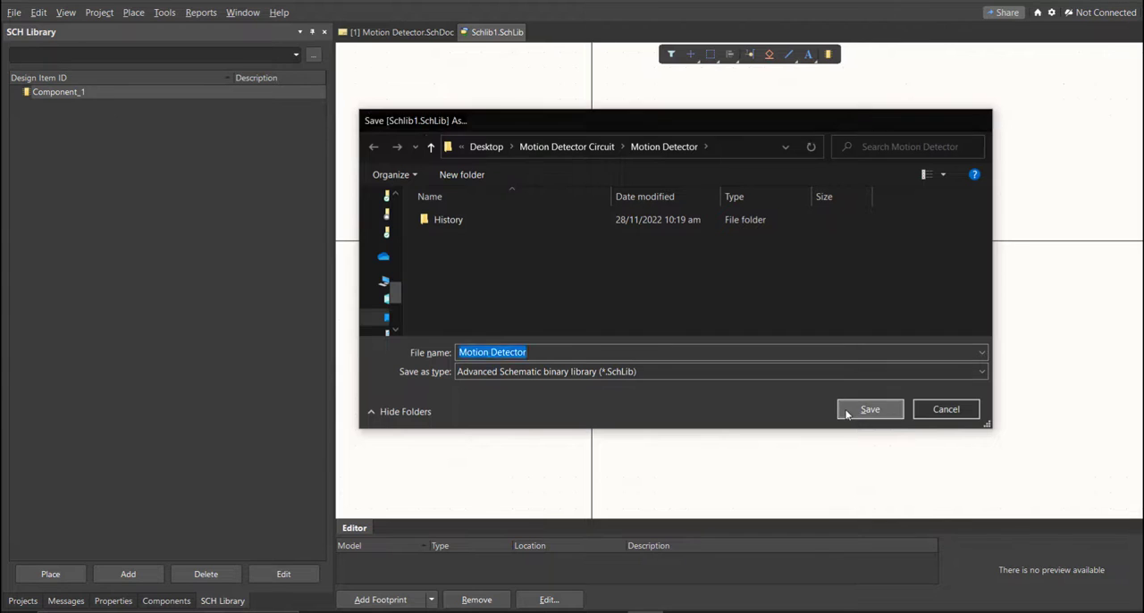
# - Save the Motion Detector project with its new schematic and schematic library
pyautogui.click(22, 600)
pyautogui.rightClick(302, 119)
pyautogui.click(338, 182)
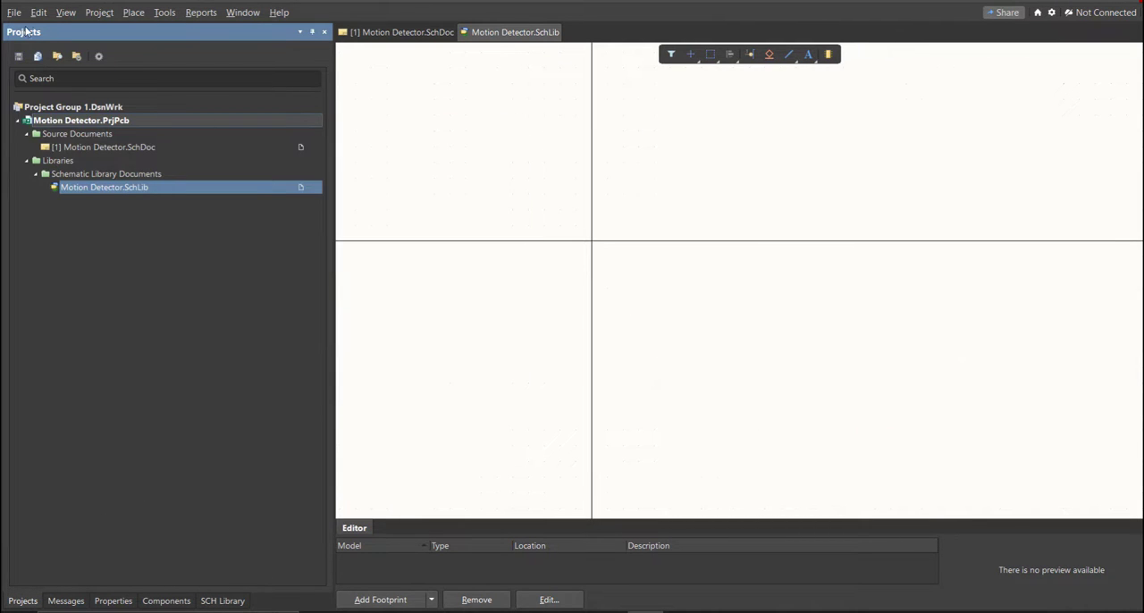
# - Add a new PCB library to the project and save it as Motion Detector
pyautogui.click(14, 12)
pyautogui.moveTo(43, 49)
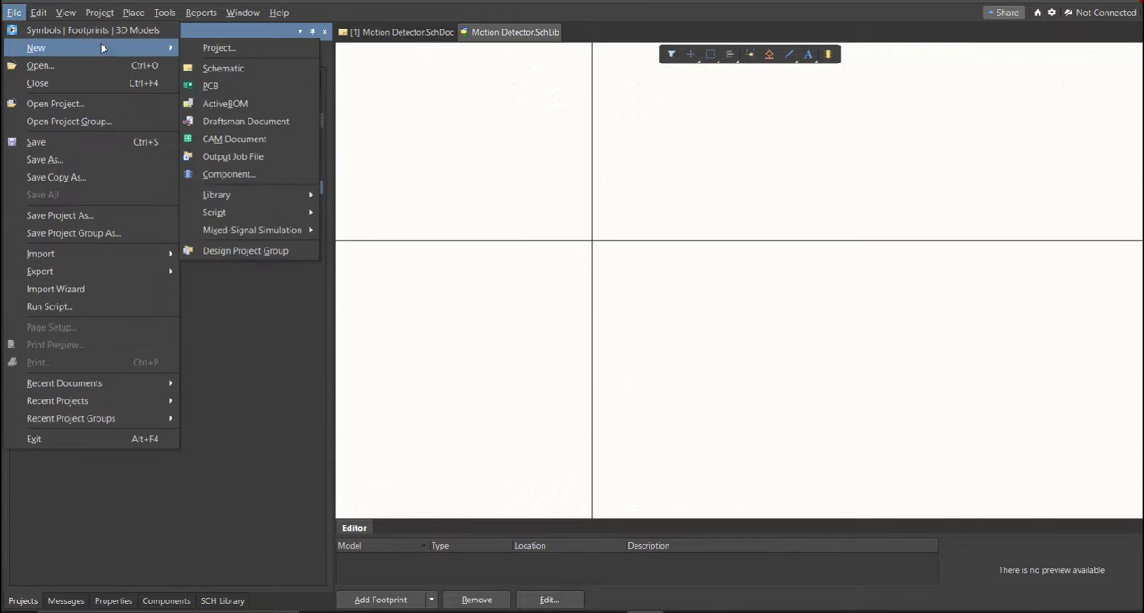
pyautogui.moveTo(283, 196)
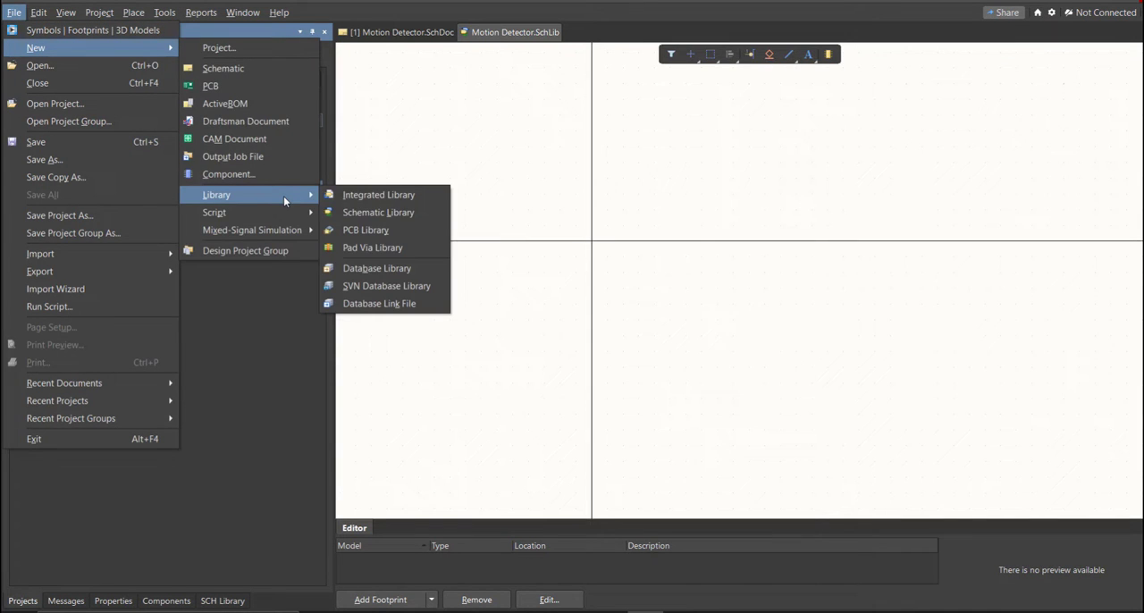
pyautogui.click(416, 232)
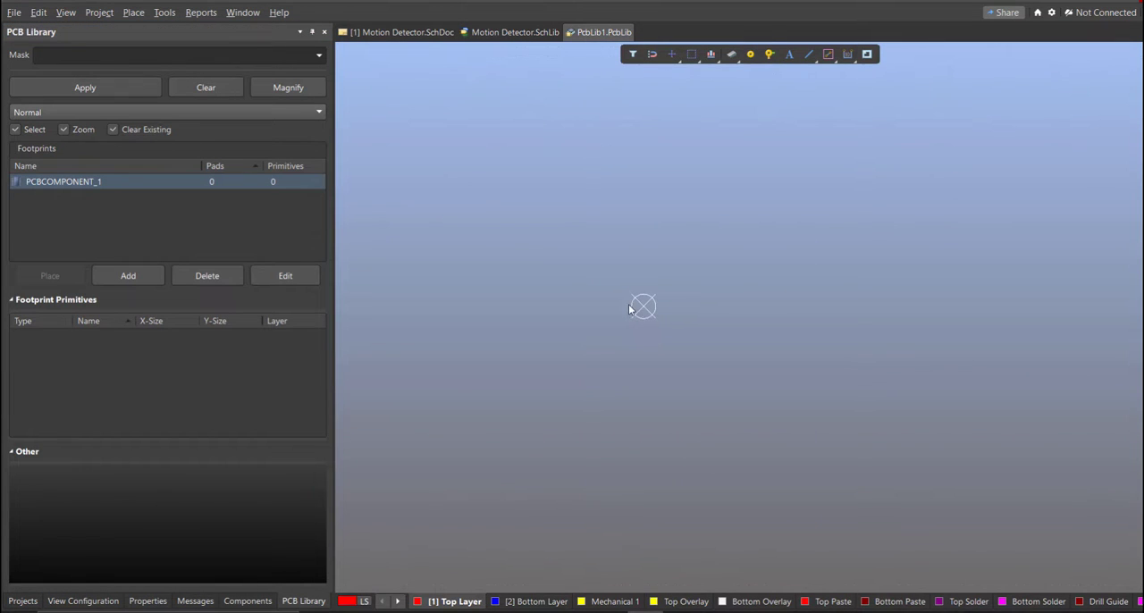
pyautogui.hotkey('ctrl', 's')
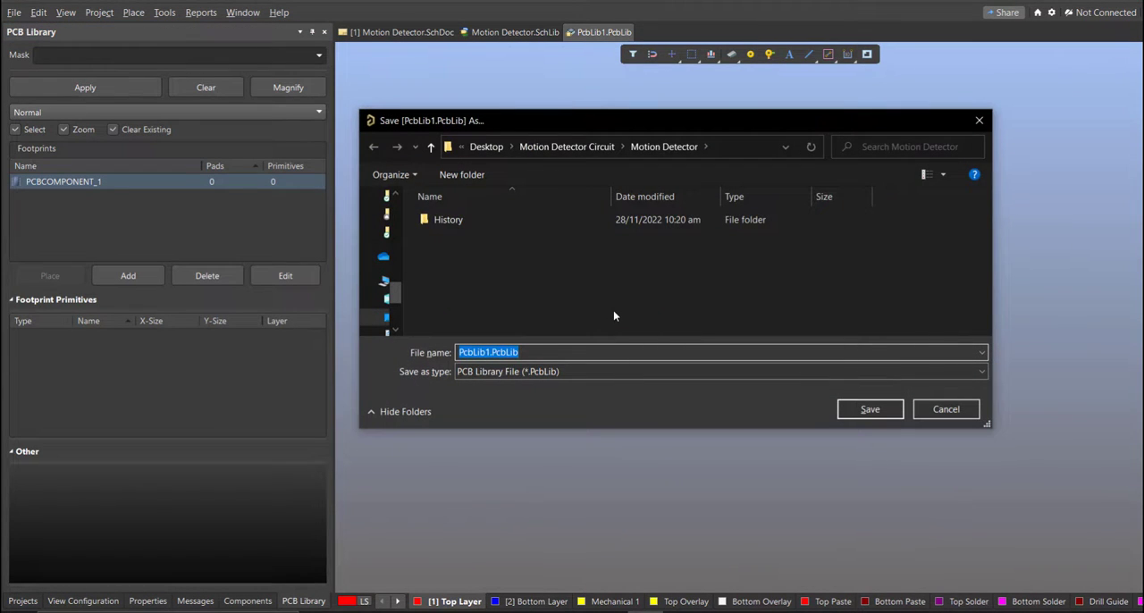
pyautogui.write('Motion Detector')
pyautogui.click(563, 298)
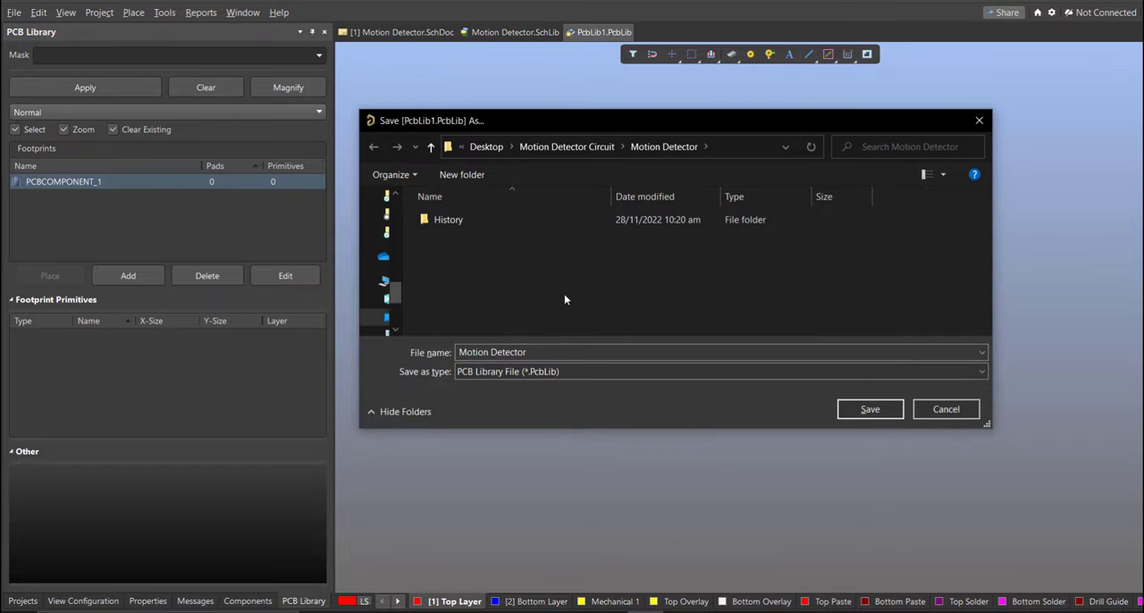
pyautogui.click(891, 411)
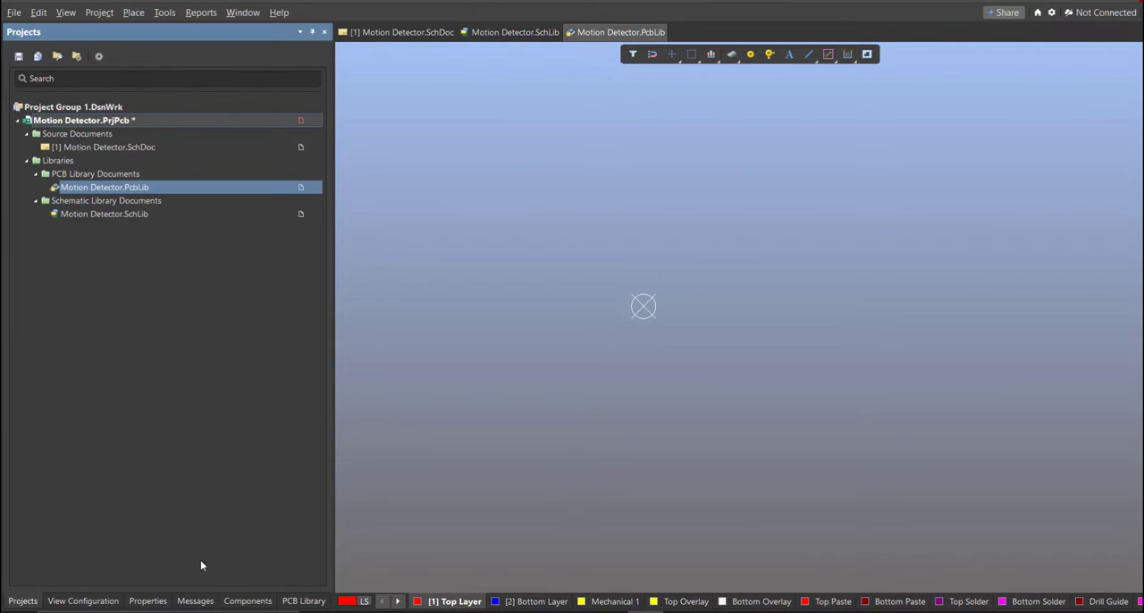
# - Save the project with the added PCB library and bring up the Motion Detector schematic sheet
pyautogui.rightClick(190, 129)
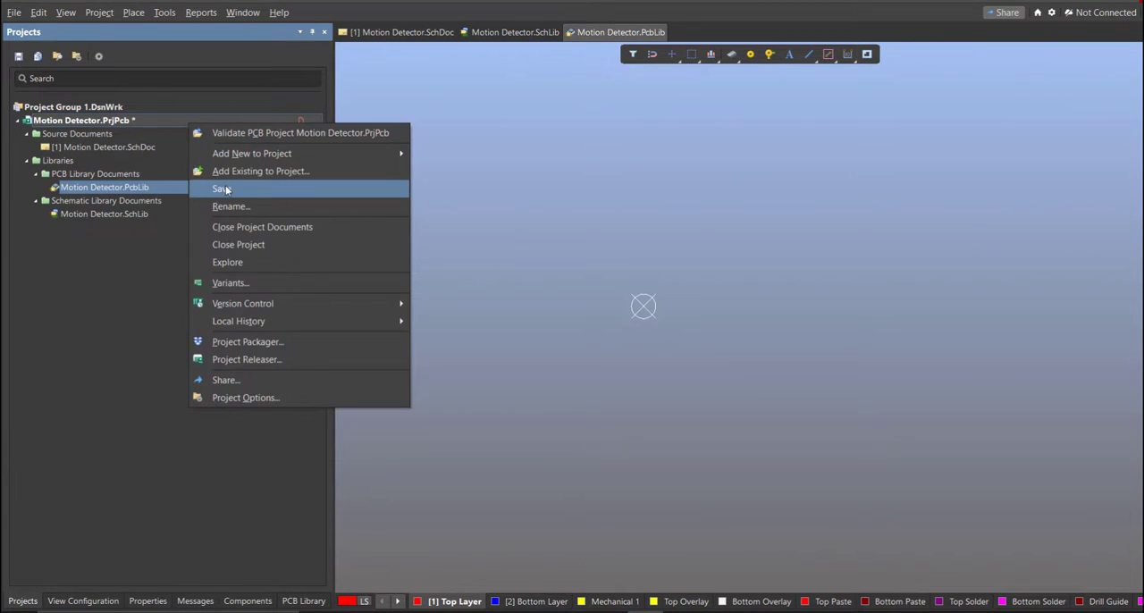
pyautogui.click(226, 190)
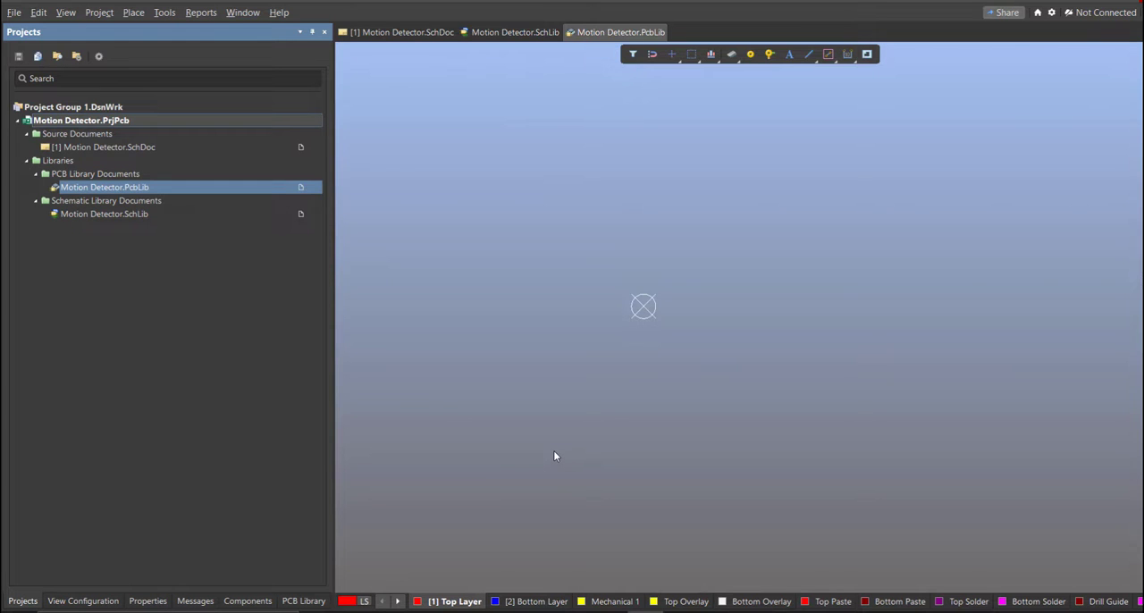
pyautogui.click(208, 151)
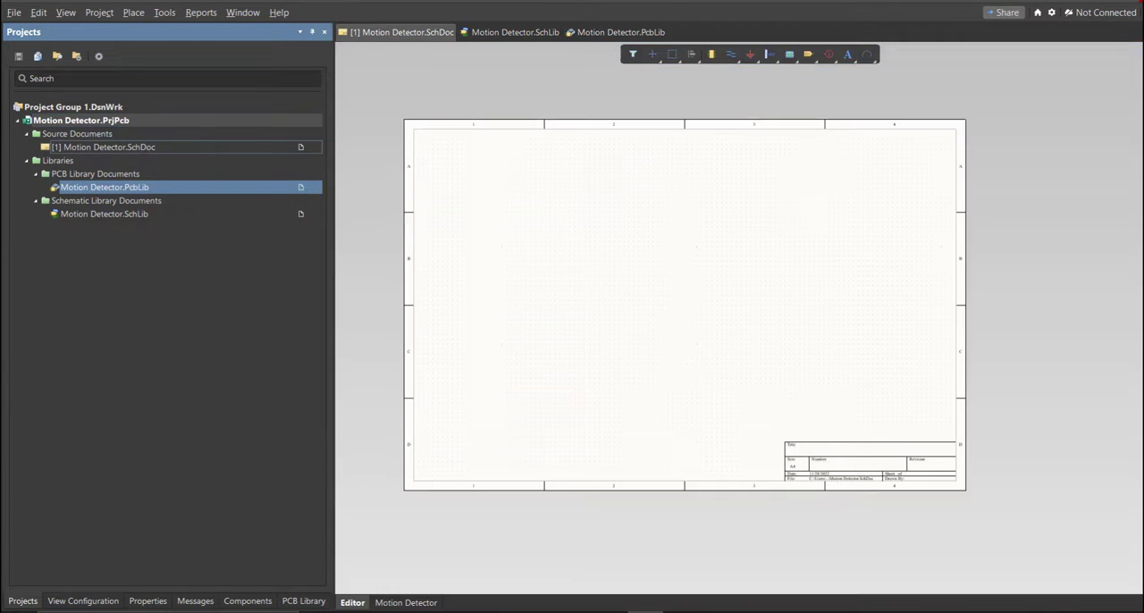
pyautogui.moveTo(460, 199); pyautogui.dragTo(434, 194, button='right')
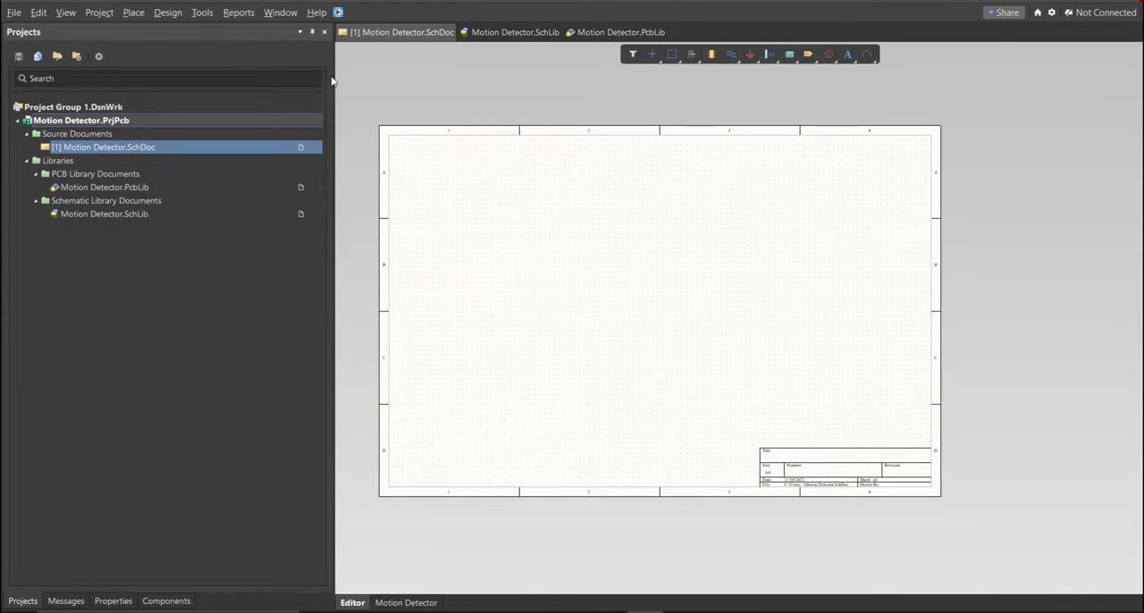
# - Open the Altium Library Loader, place its window over the schematic and get its part search ready for entry
pyautogui.click(339, 13)
pyautogui.moveTo(123, 8); pyautogui.dragTo(515, 155)
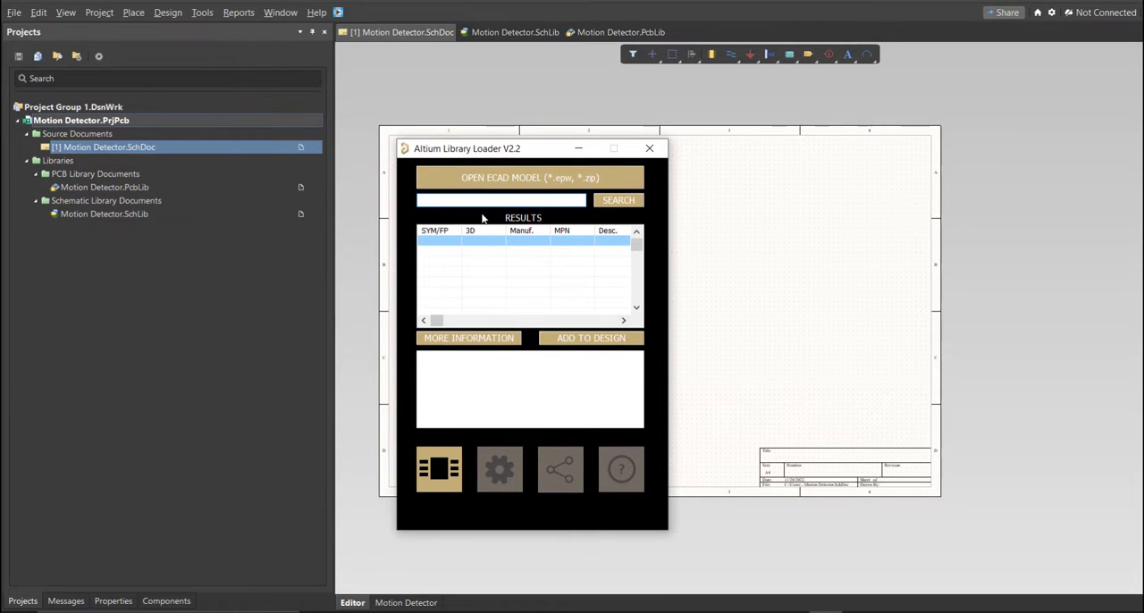
pyautogui.click(512, 202)
# - Switch to the Motion Detector Circuit parts list in Excel and widen the Manufacturer_Part_Number column to fit its heading
pyautogui.click(790, 612)
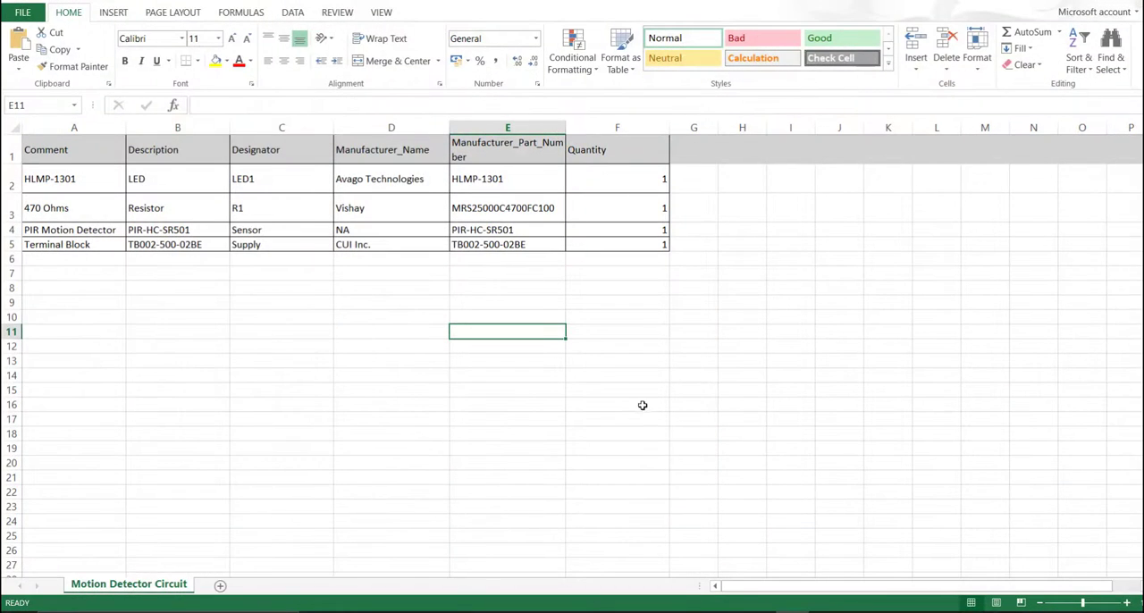
pyautogui.click(591, 274)
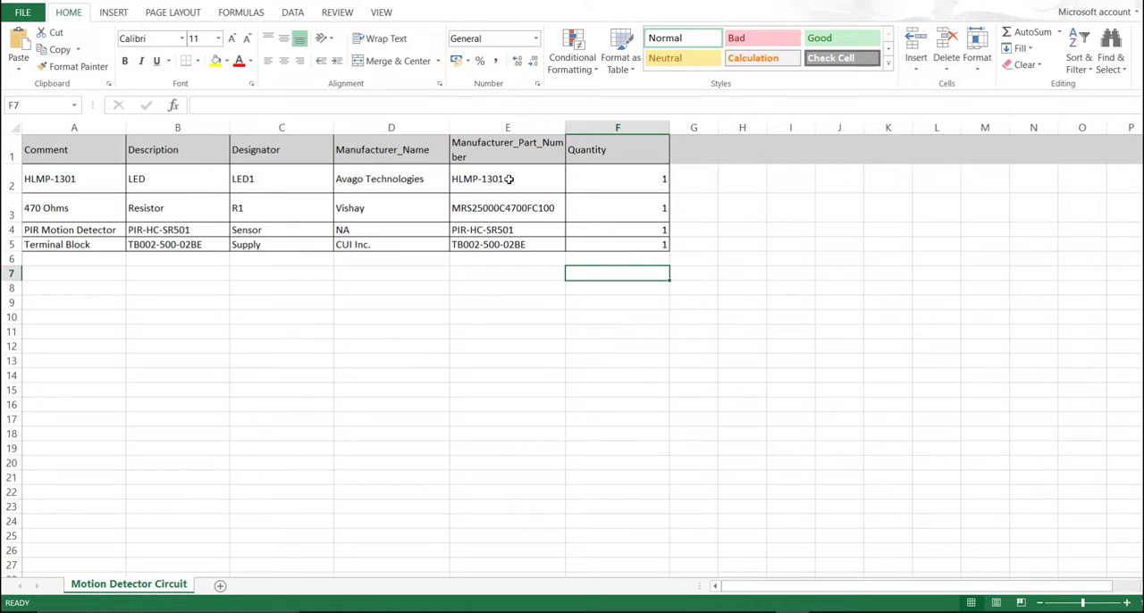
pyautogui.moveTo(565, 127); pyautogui.dragTo(603, 132)
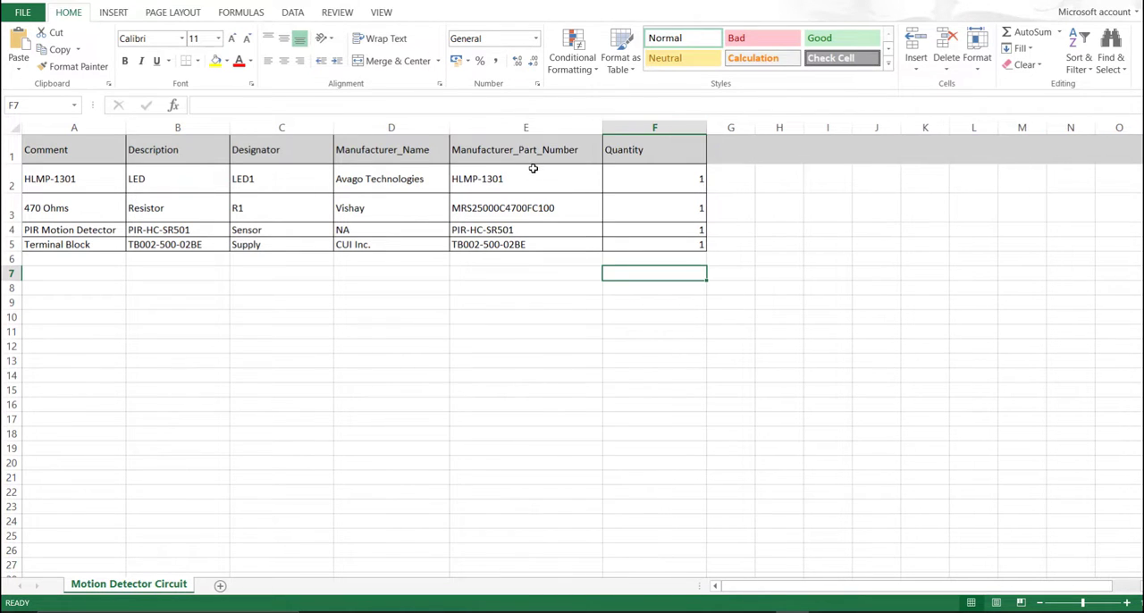
# - Highlight the components' entries in the Manufacturer_Part_Number column and select the LED's part number text, HLMP-1301
pyautogui.moveTo(529, 160); pyautogui.dragTo(525, 248)
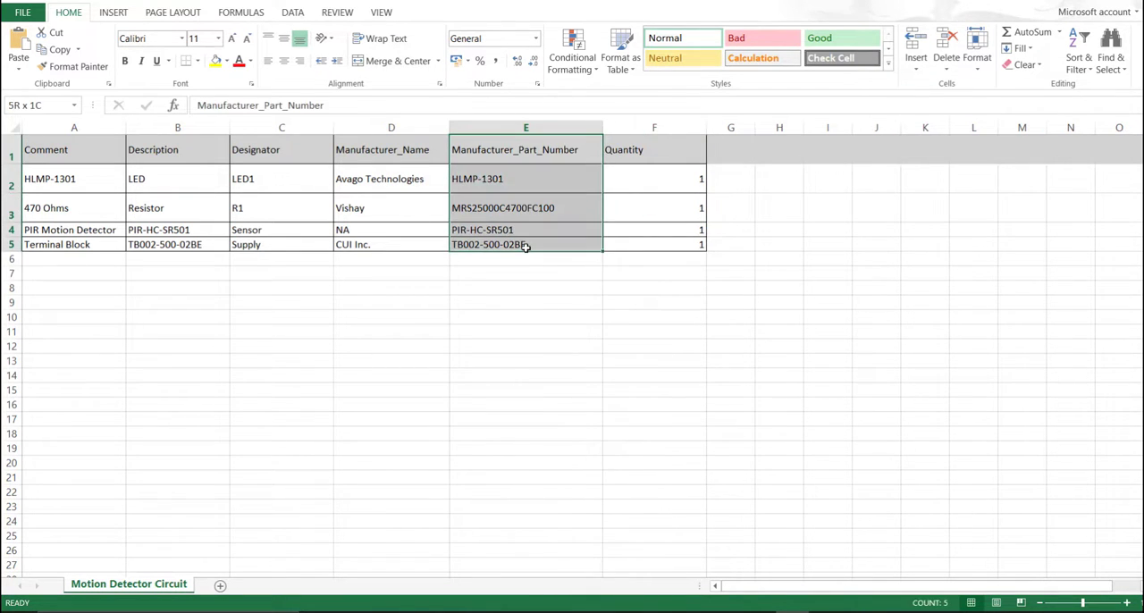
pyautogui.click(503, 315)
pyautogui.moveTo(492, 179); pyautogui.dragTo(501, 245)
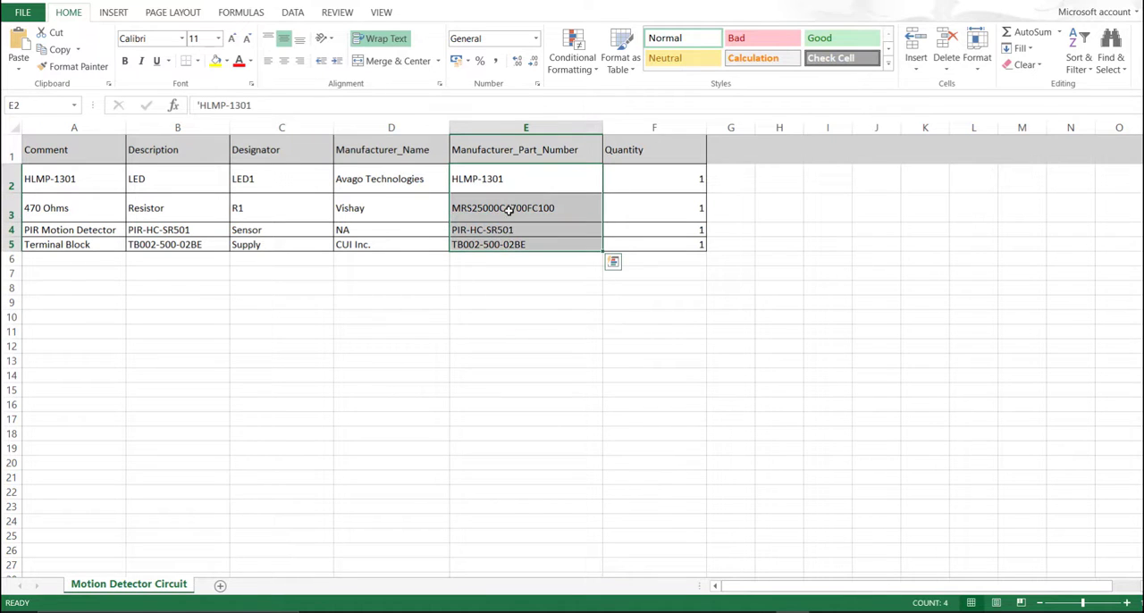
pyautogui.doubleClick(516, 179)
pyautogui.moveTo(516, 180); pyautogui.dragTo(454, 179)
pyautogui.hotkey('ctrl', 'c')
pyautogui.click(557, 225)
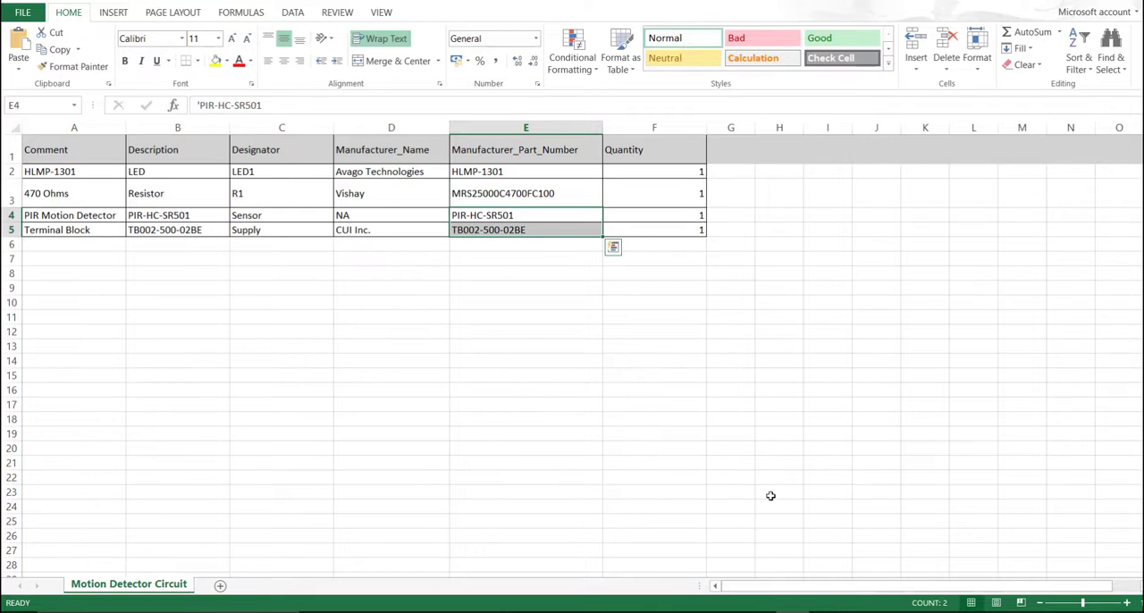
# - Switch back to Altium, open the Library Loader over the schematic, search for HLMP-1301 and select the Avago Technologies HLMP-1301 part
pyautogui.click(624, 612)
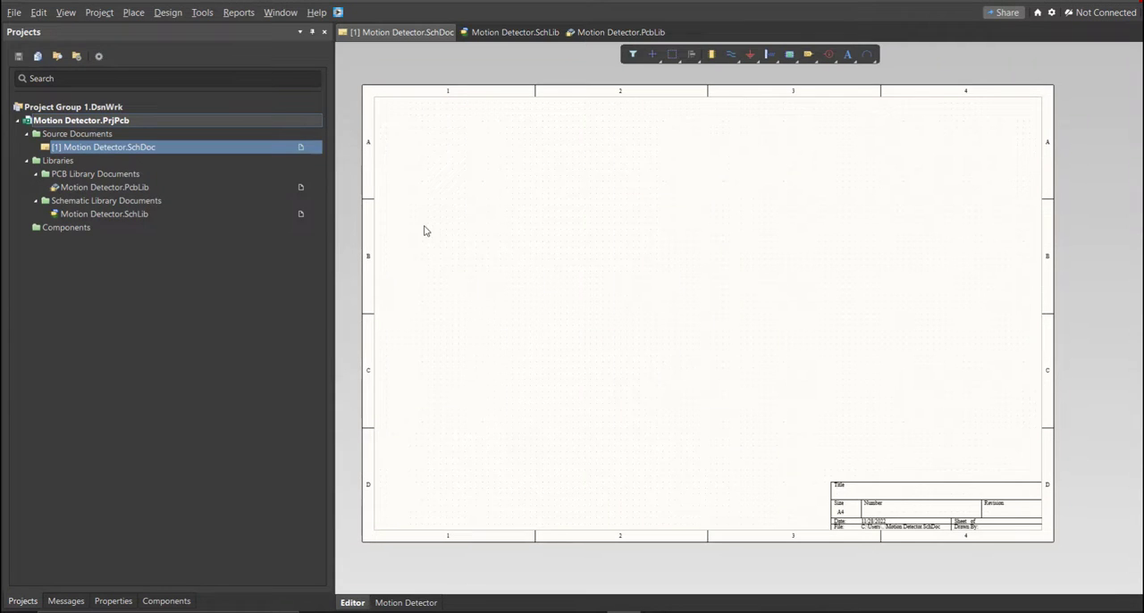
pyautogui.click(338, 11)
pyautogui.moveTo(123, 7); pyautogui.dragTo(505, 114)
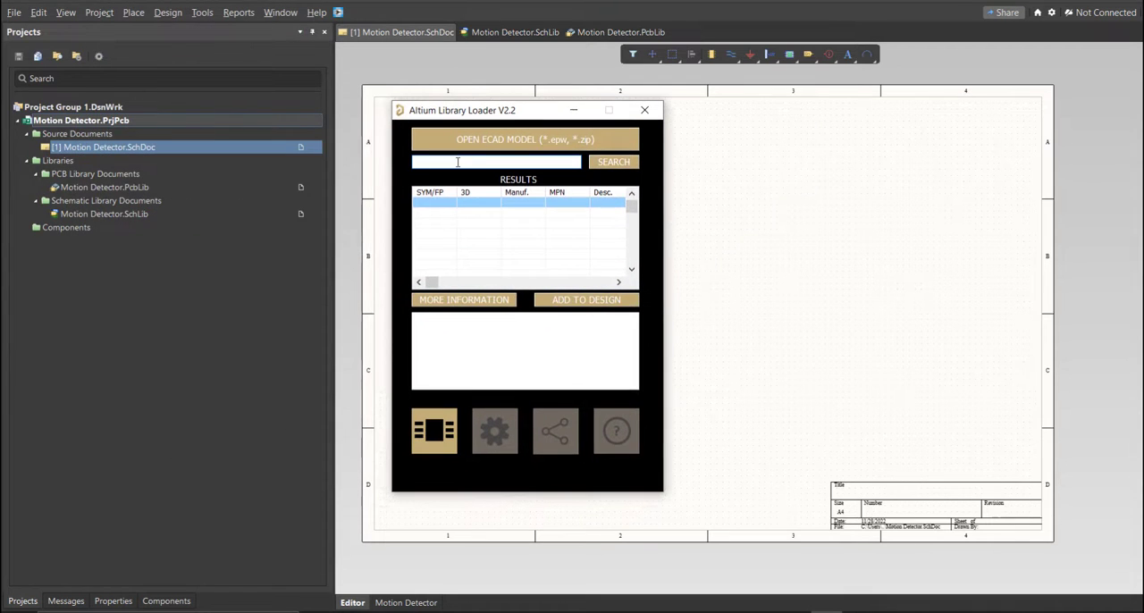
pyautogui.click(457, 162)
pyautogui.hotkey('ctrl', 'v')
pyautogui.click(614, 163)
pyautogui.click(458, 205)
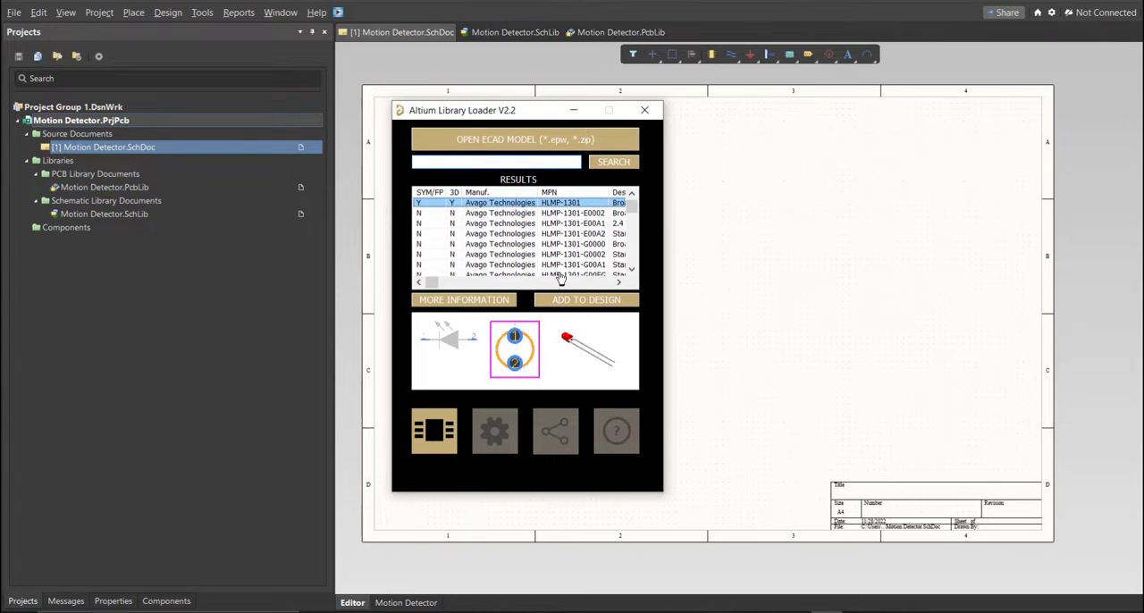
# - Add the HLMP-1301 model to the design, close the Library Loader and move the LED symbol inside the sheet's lower-left area
pyautogui.click(568, 302)
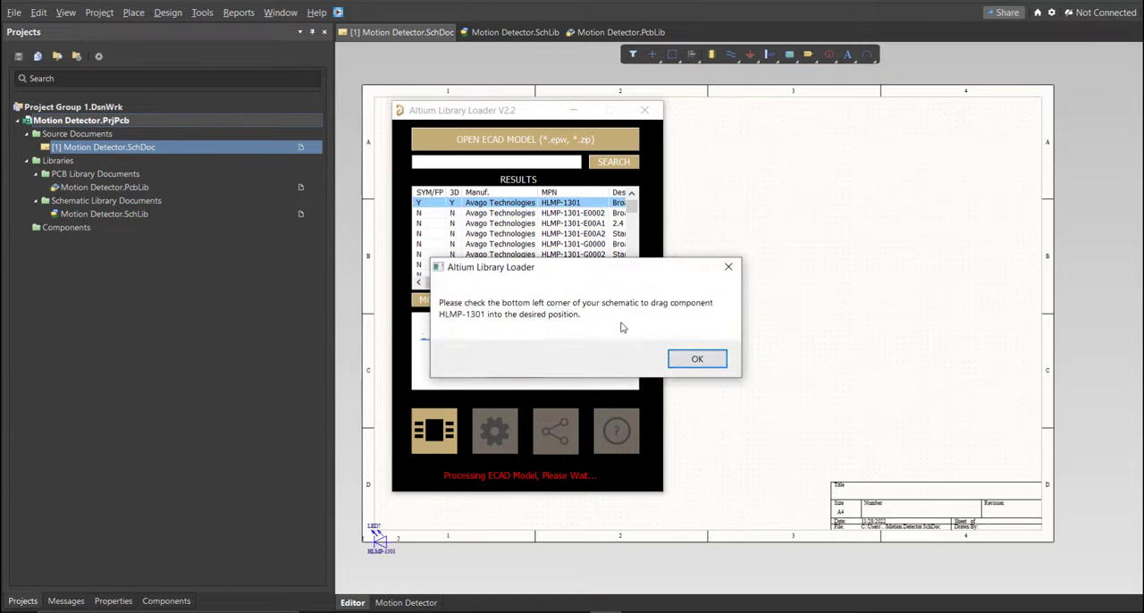
pyautogui.click(672, 358)
pyautogui.click(643, 111)
pyautogui.keyDown('ctrl'); pyautogui.scroll(1, 345, 527); pyautogui.keyUp('ctrl')
pyautogui.moveTo(392, 544); pyautogui.dragTo(463, 440)
# - Examine the HLMP-1301 symbol in Motion Detector.SchLib and narrow the Location column of its footprint model list
pyautogui.click(519, 32)
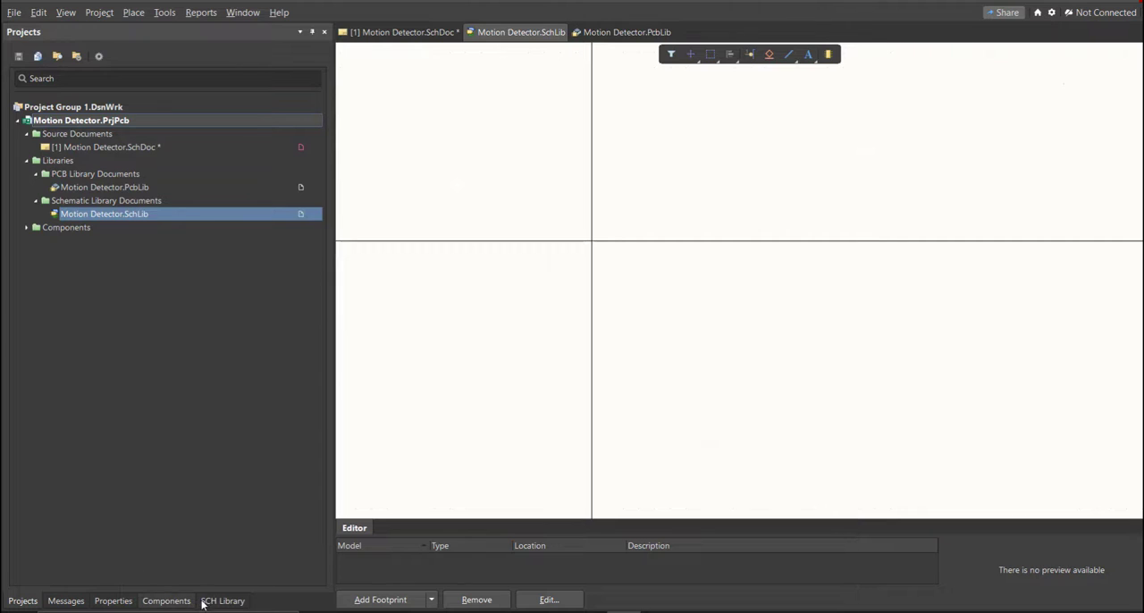
pyautogui.click(222, 601)
pyautogui.click(87, 105)
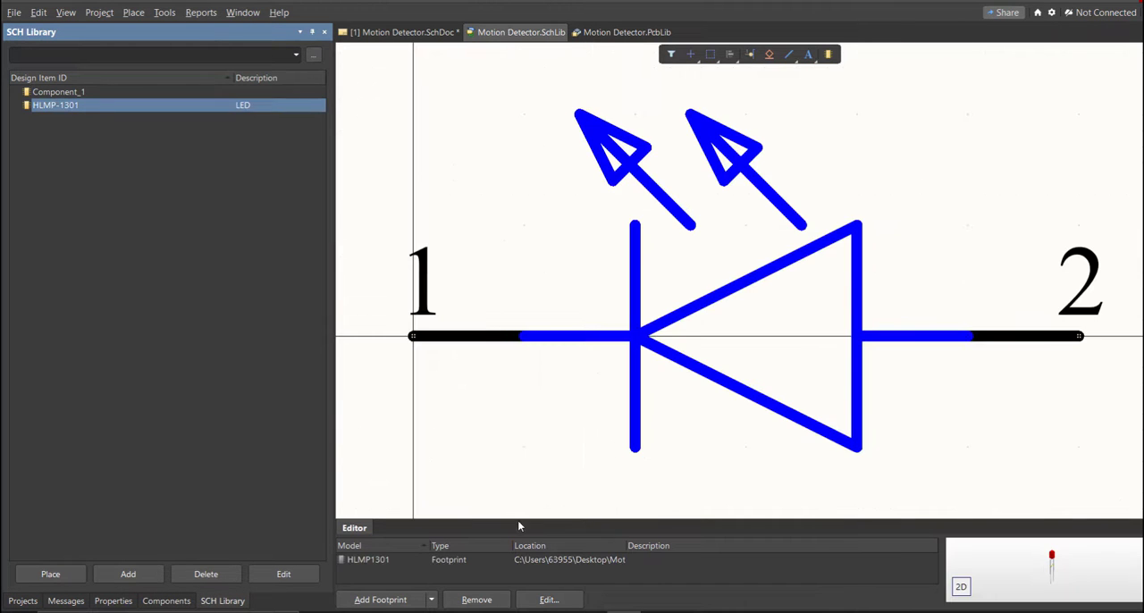
pyautogui.moveTo(625, 546); pyautogui.dragTo(527, 546)
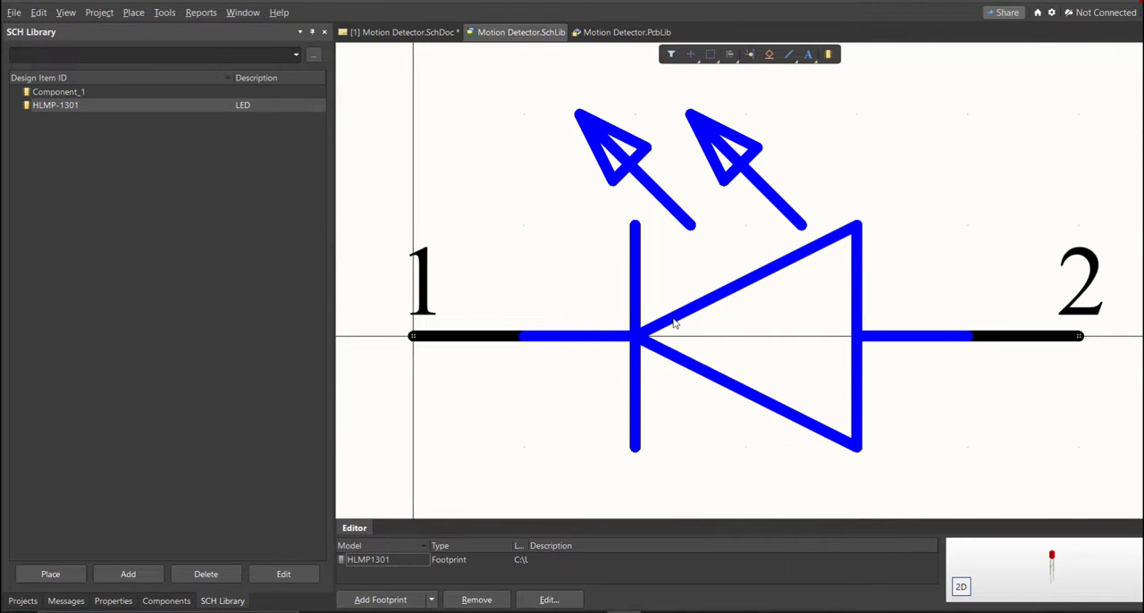
pyautogui.keyDown('ctrl'); pyautogui.scroll(-3, 604, 308); pyautogui.keyUp('ctrl')
pyautogui.keyDown('ctrl'); pyautogui.scroll(3, 604, 308); pyautogui.keyUp('ctrl')
pyautogui.scroll(-2, 603, 300)
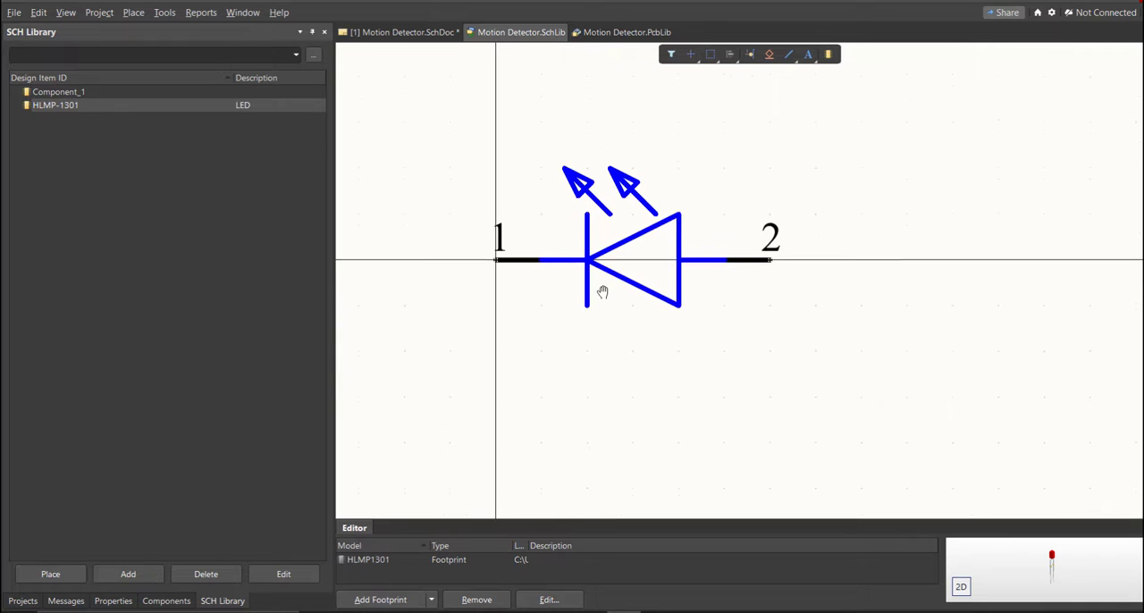
pyautogui.keyDown('ctrl'); pyautogui.scroll(-1, 602, 291); pyautogui.keyUp('ctrl')
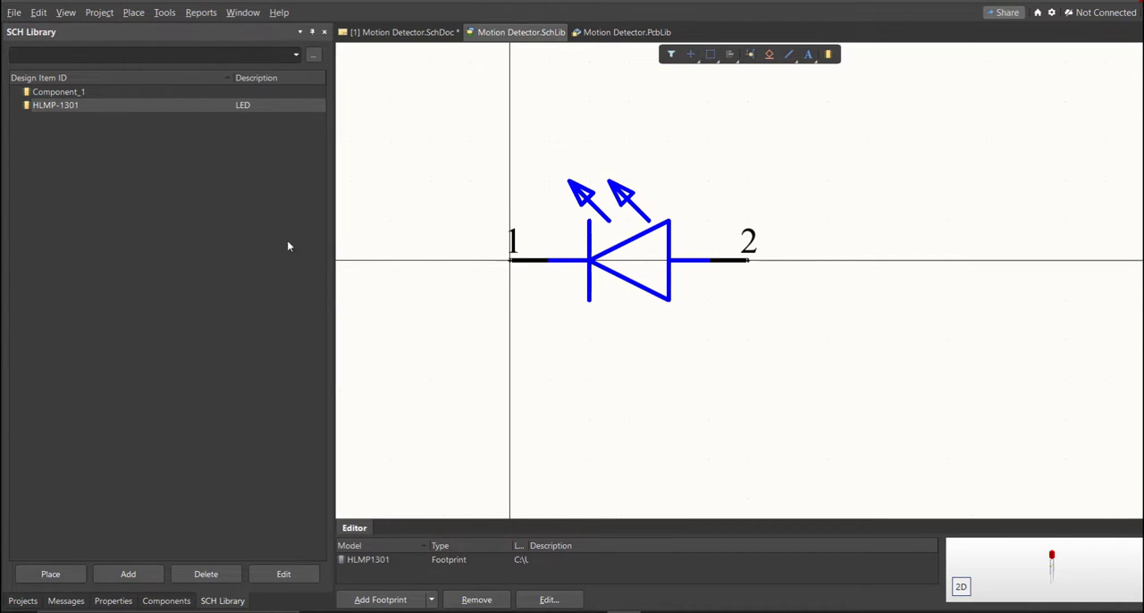
# - Set the HLMP-1301 component's comment to LED and save the schematic library
pyautogui.doubleClick(144, 105)
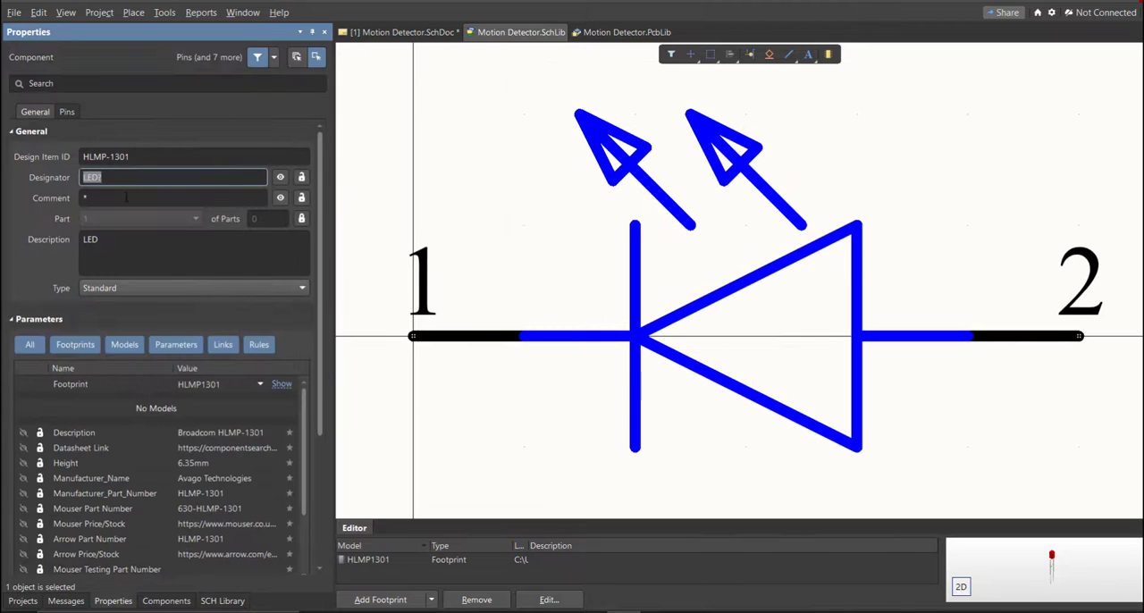
pyautogui.click(126, 198)
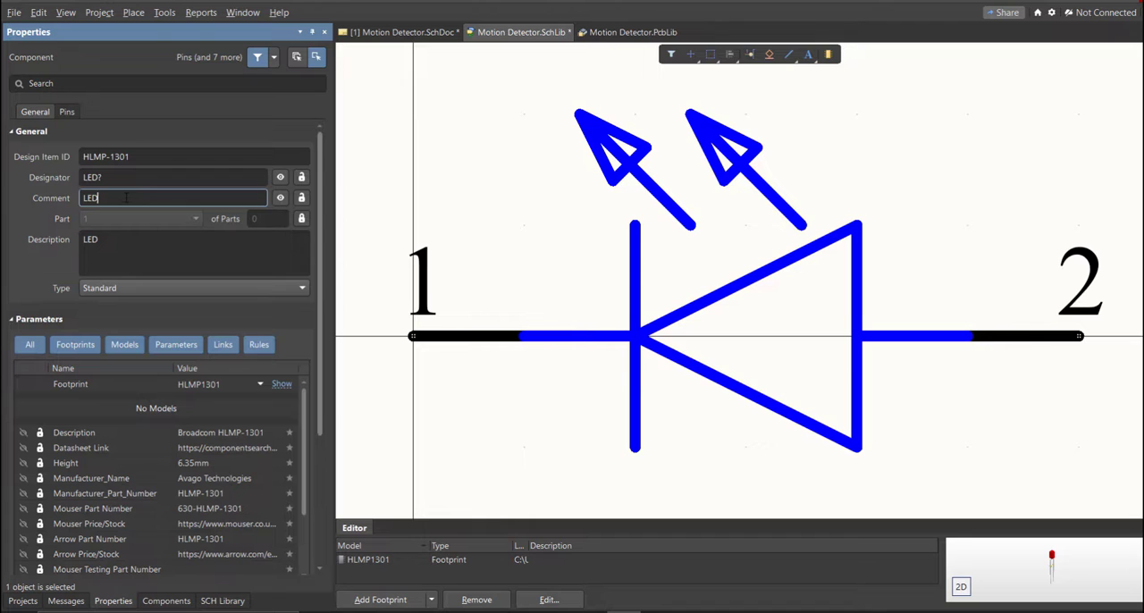
pyautogui.doubleClick(126, 198)
pyautogui.keyDown('ctrl'); pyautogui.scroll(-5, 505, 231); pyautogui.keyUp('ctrl')
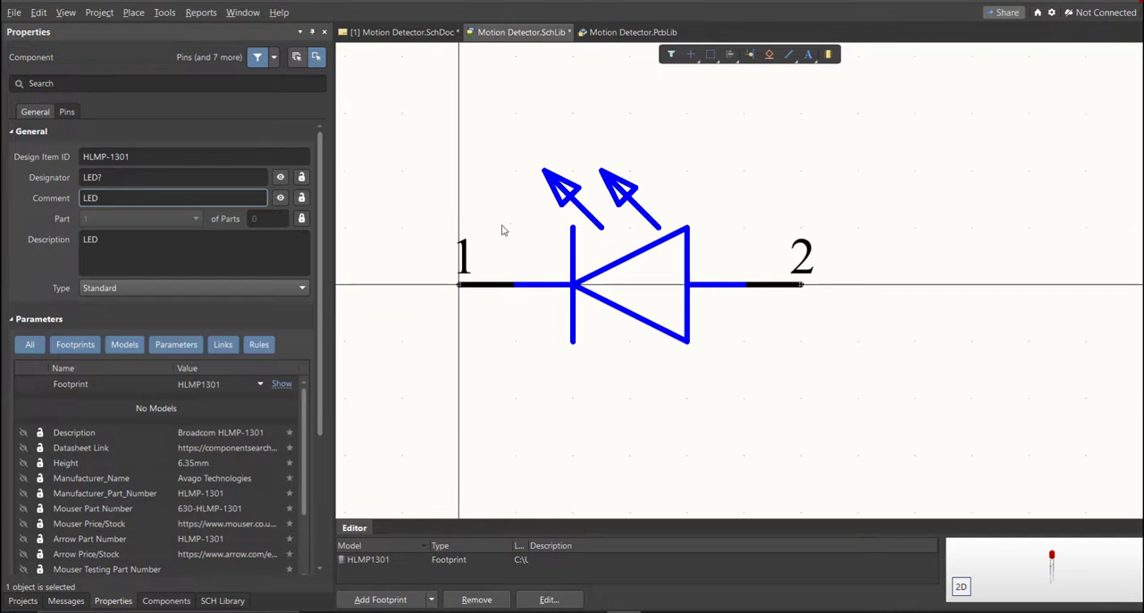
pyautogui.hotkey('ctrl', 's')
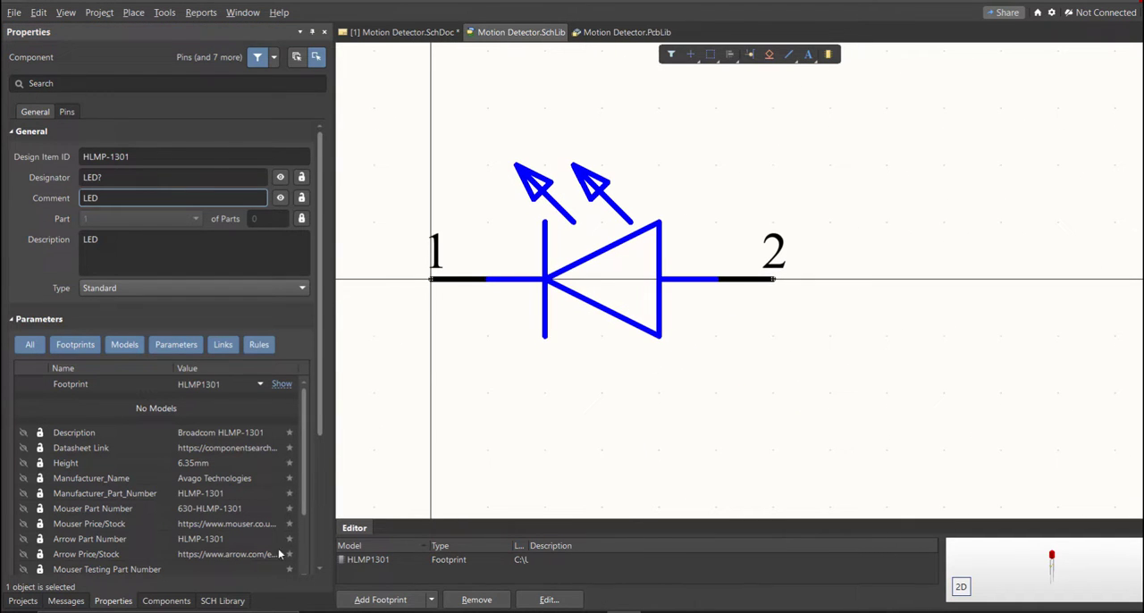
# - Place the edited HLMP-1301 component from the schematic library onto the sheet, beside the existing LED symbol
pyautogui.click(219, 600)
pyautogui.click(50, 574)
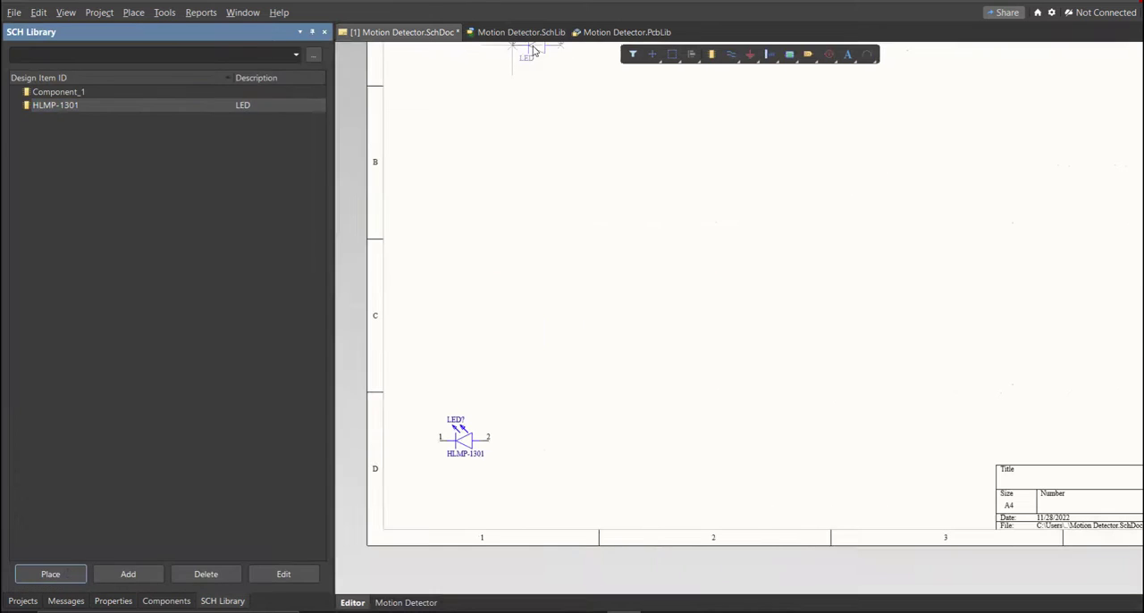
pyautogui.keyDown('ctrl'); pyautogui.scroll(6, 483, 420); pyautogui.keyUp('ctrl')
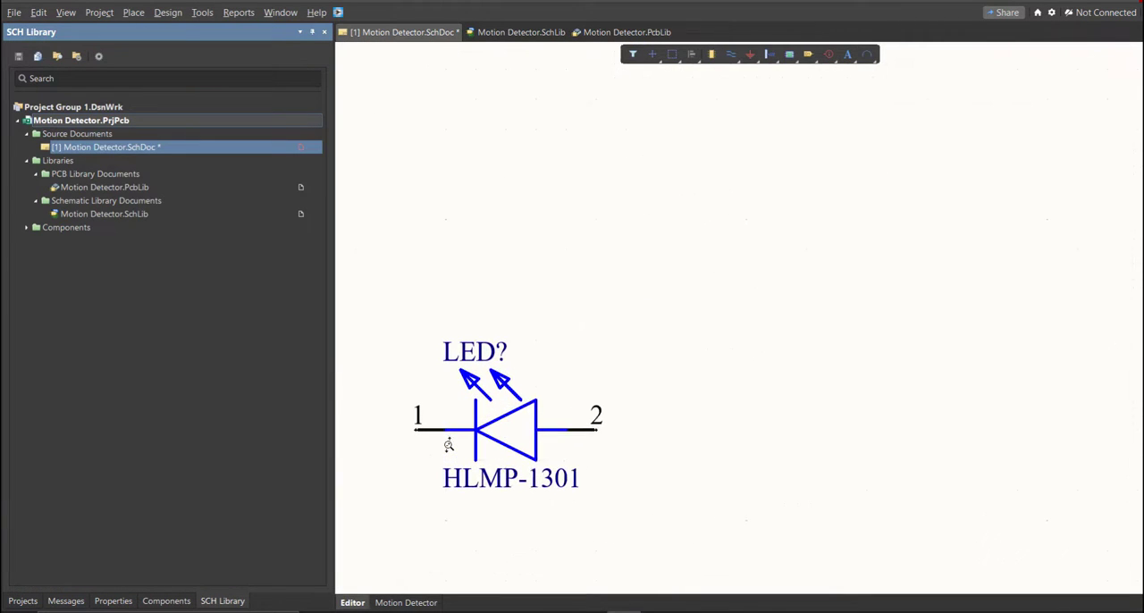
pyautogui.click(698, 438)
pyautogui.rightClick(655, 517)
pyautogui.moveTo(653, 516); pyautogui.dragTo(648, 441, button='right')
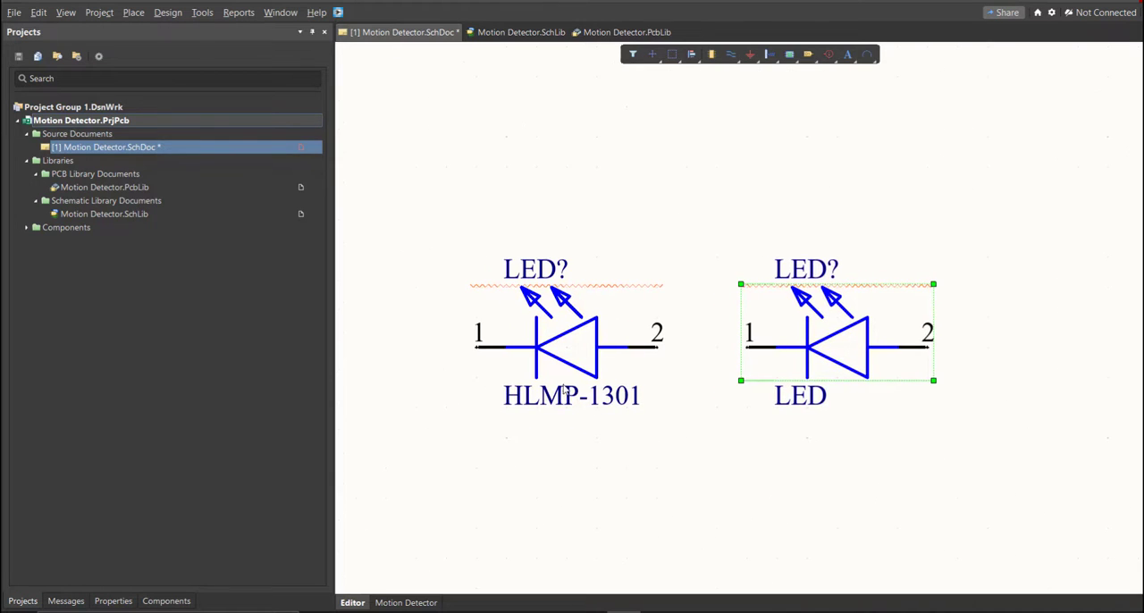
# - Compare the LED symbol commented HLMP-1301 with the one commented LED, then view the whole schematic sheet
pyautogui.moveTo(404, 227); pyautogui.dragTo(683, 452)
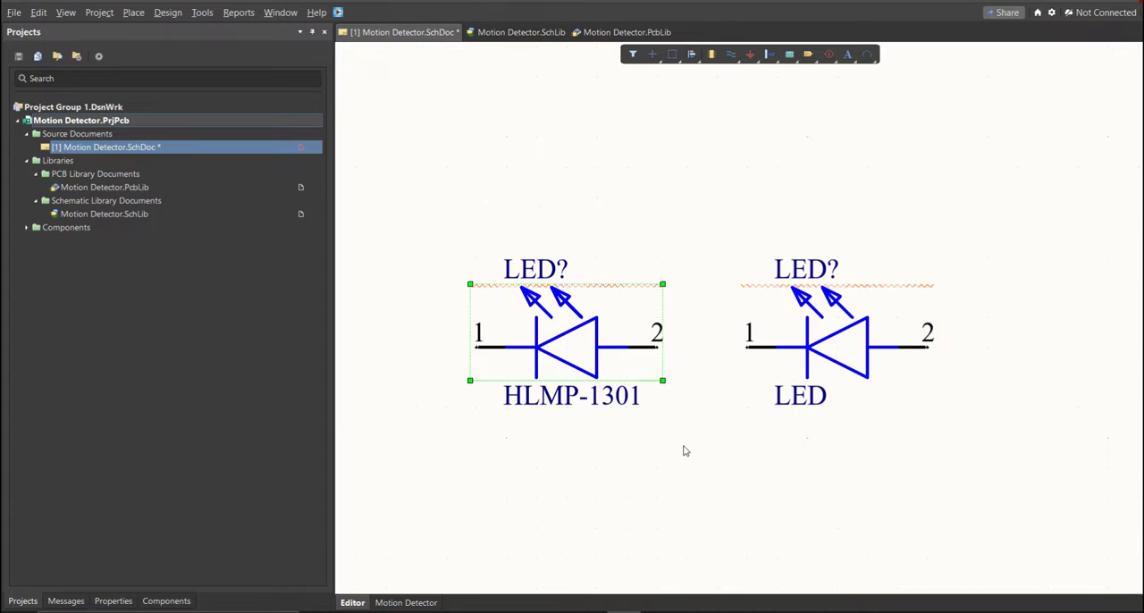
pyautogui.click(686, 451)
pyautogui.moveTo(729, 217); pyautogui.dragTo(1034, 518)
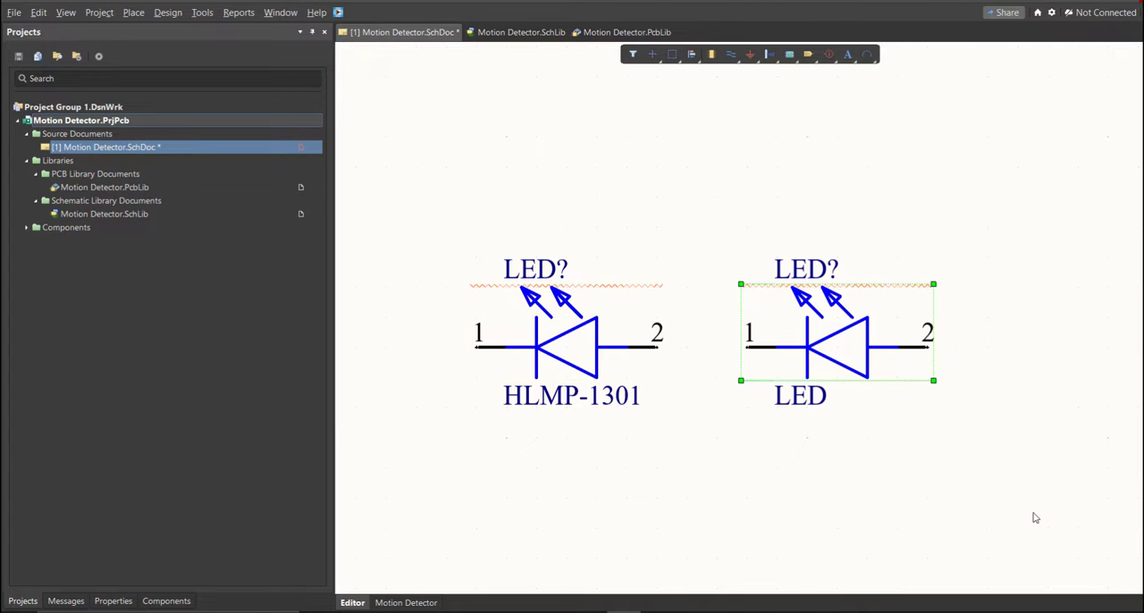
pyautogui.click(912, 457)
pyautogui.keyDown('ctrl'); pyautogui.scroll(-6, 718, 417); pyautogui.keyUp('ctrl')
pyautogui.moveTo(842, 426); pyautogui.dragTo(698, 420, button='right')
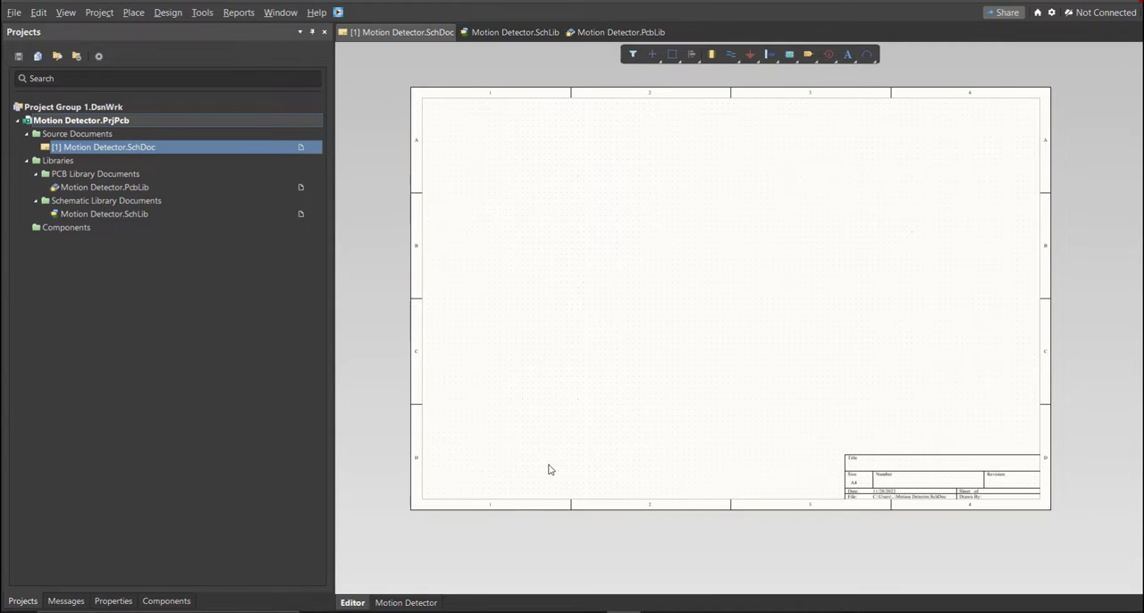
pyautogui.moveTo(641, 345); pyautogui.dragTo(626, 337, button='right')
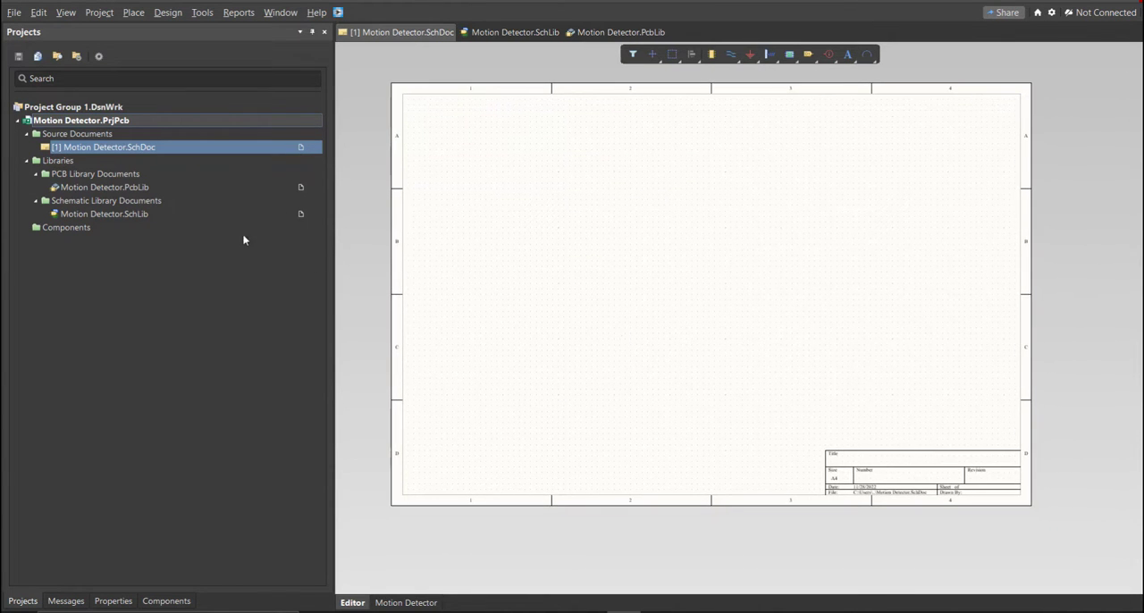
# - Review the resistor, LED, PIR sensor and terminal block symbols in Motion Detector.SchLib one after another
pyautogui.click(513, 34)
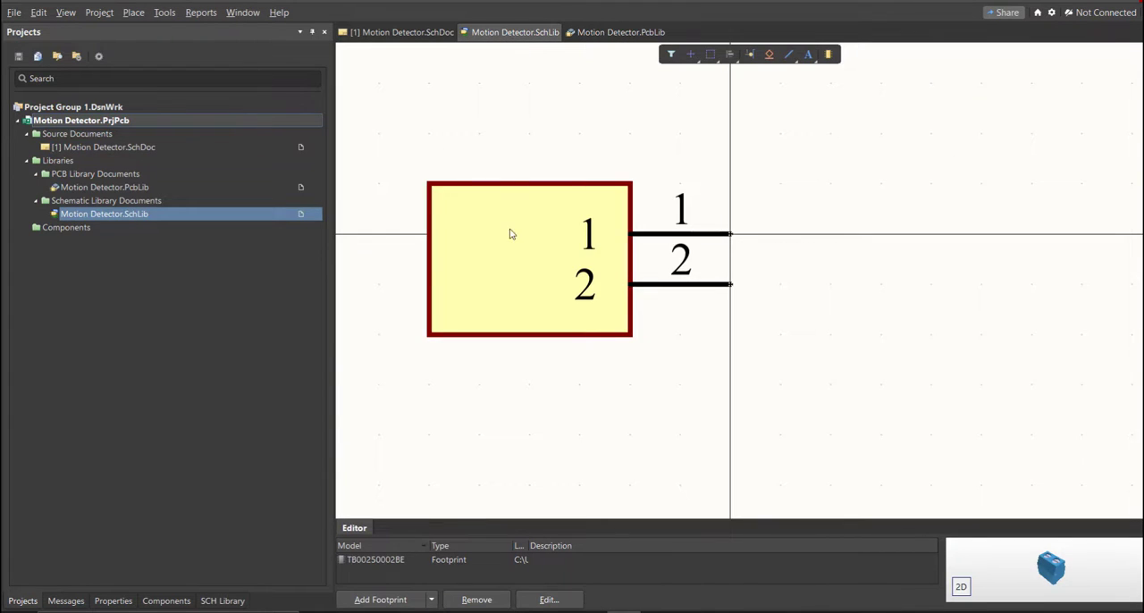
pyautogui.click(226, 601)
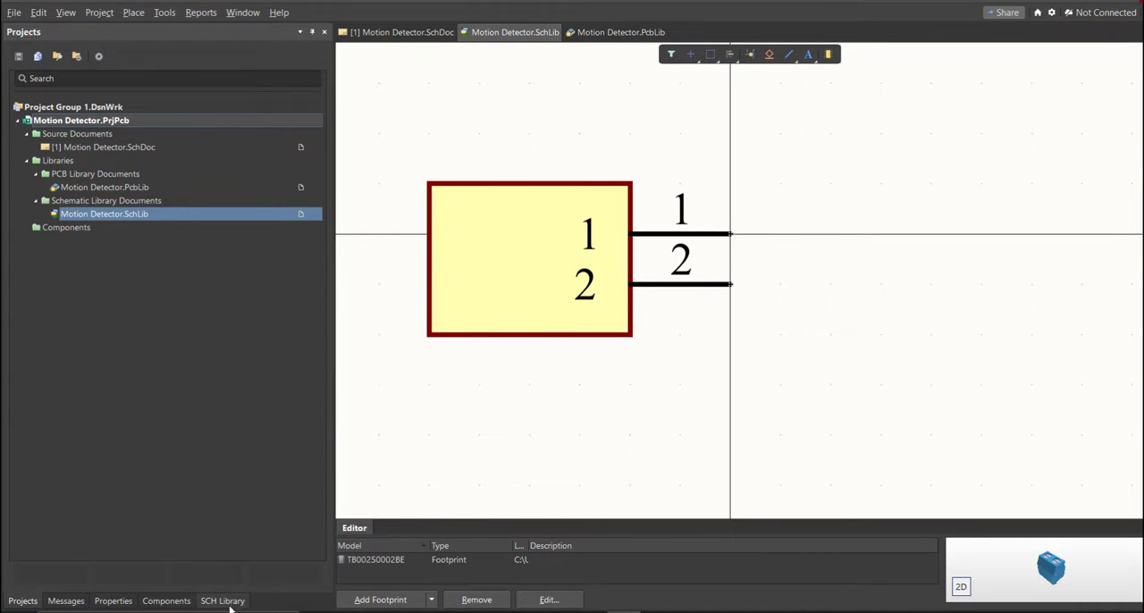
pyautogui.click(95, 95)
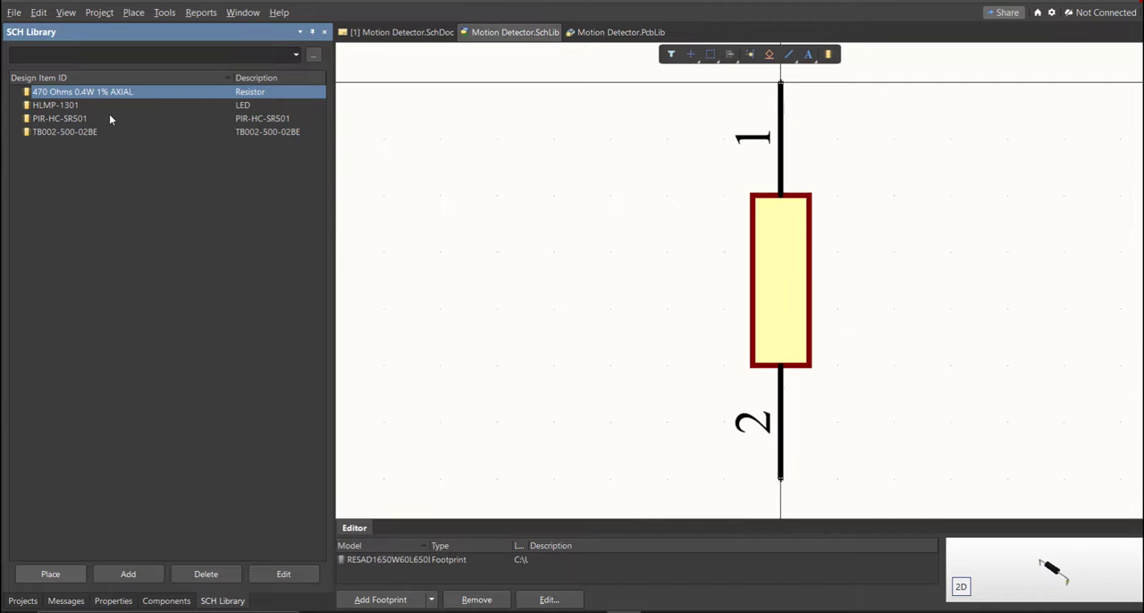
pyautogui.press('Down')
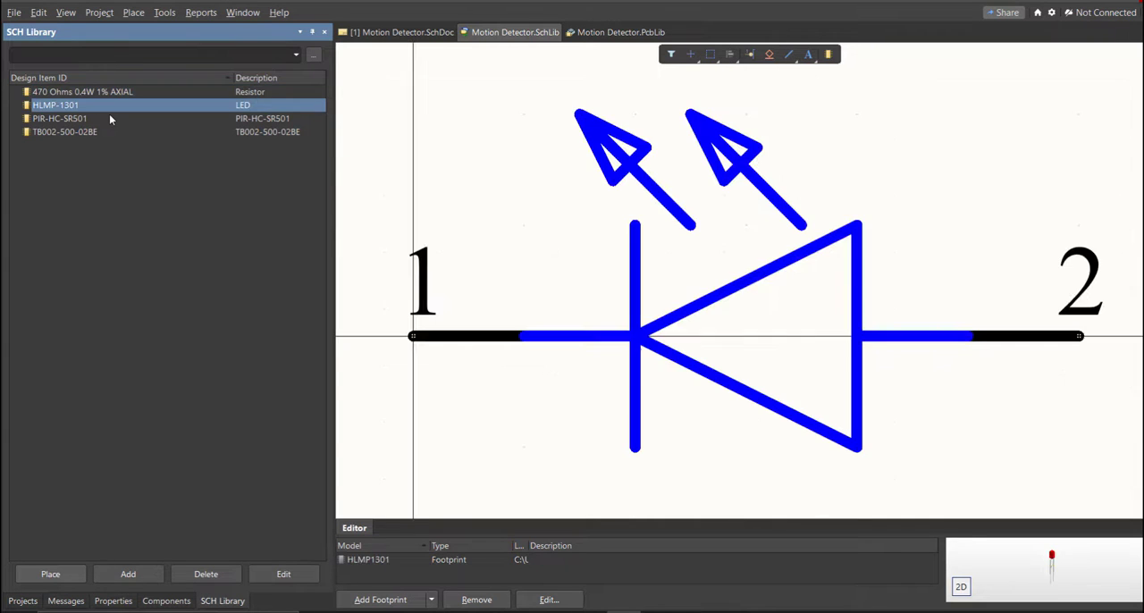
pyautogui.press('Down')
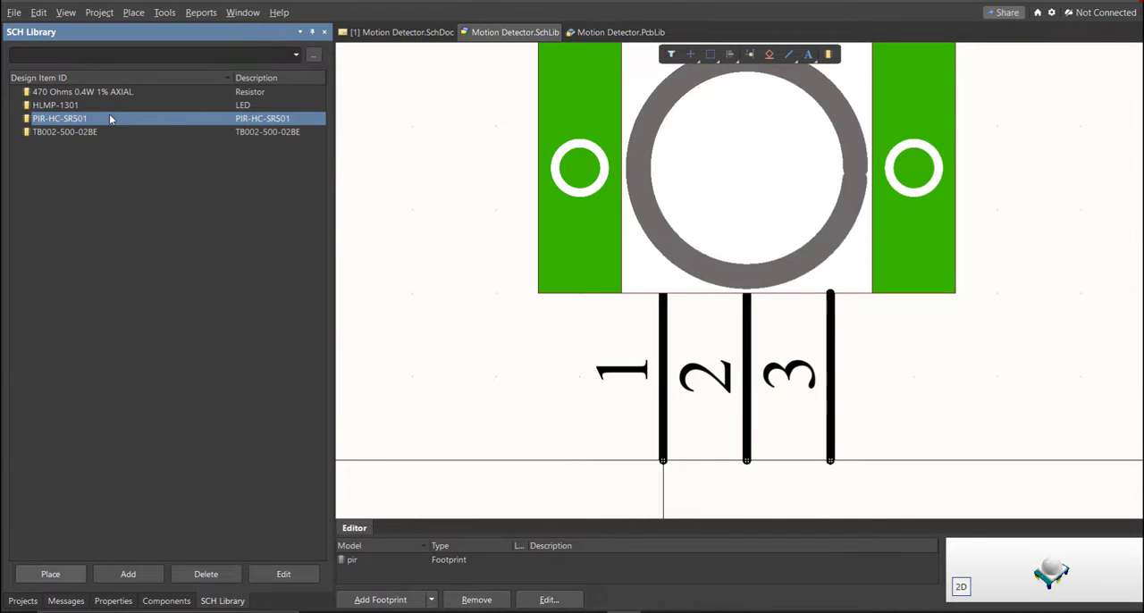
pyautogui.press('Down')
pyautogui.press('Up')
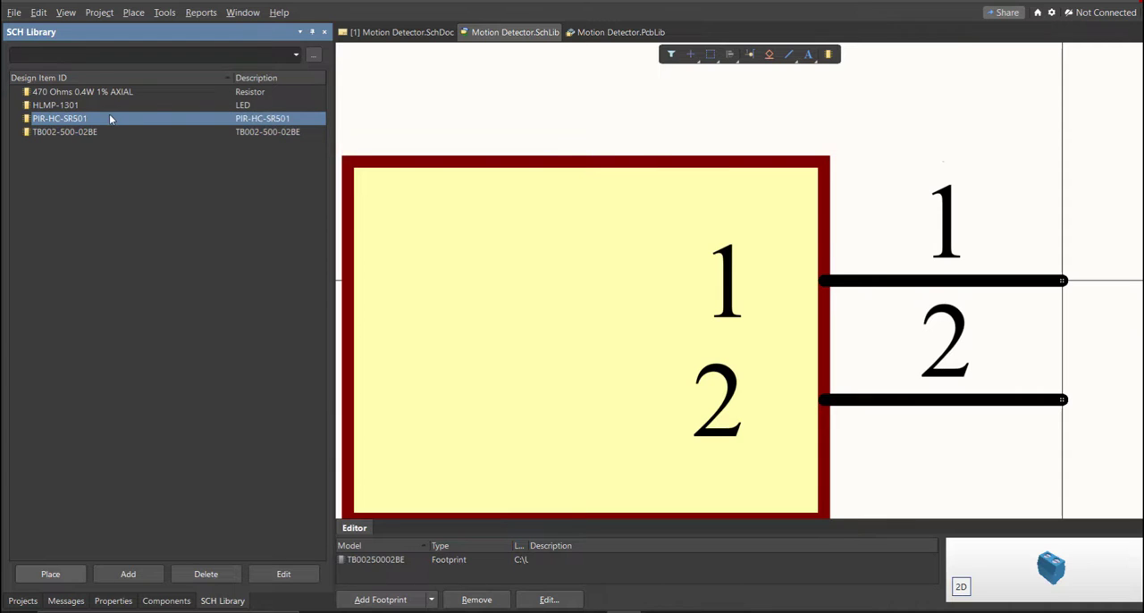
pyautogui.moveTo(833, 335); pyautogui.dragTo(755, 351, button='right')
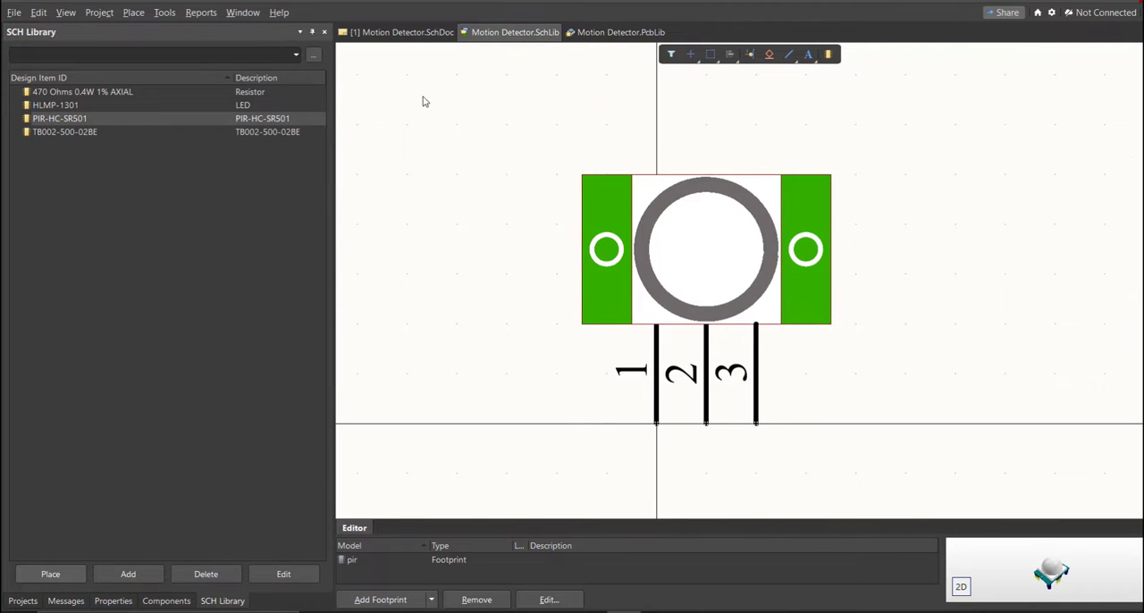
# - Return to the Motion Detector schematic sheet and list the components of Motion Detector.SchLib for placement
pyautogui.click(407, 32)
pyautogui.moveTo(626, 425); pyautogui.dragTo(625, 454, button='right')
pyautogui.click(168, 603)
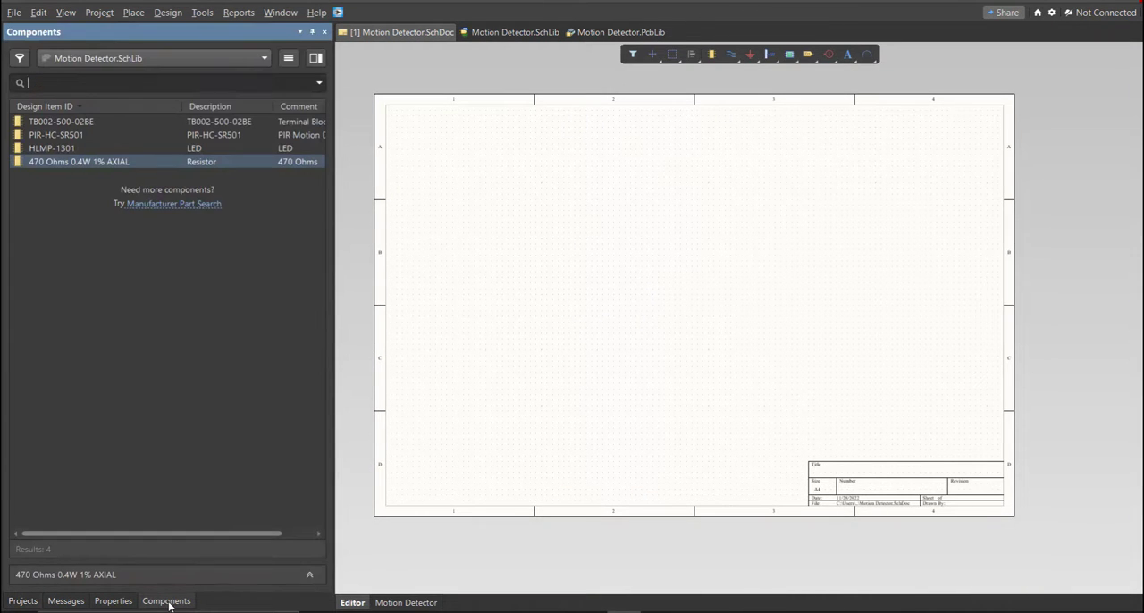
pyautogui.moveTo(488, 386); pyautogui.dragTo(483, 396, button='right')
pyautogui.rightClick(483, 396)
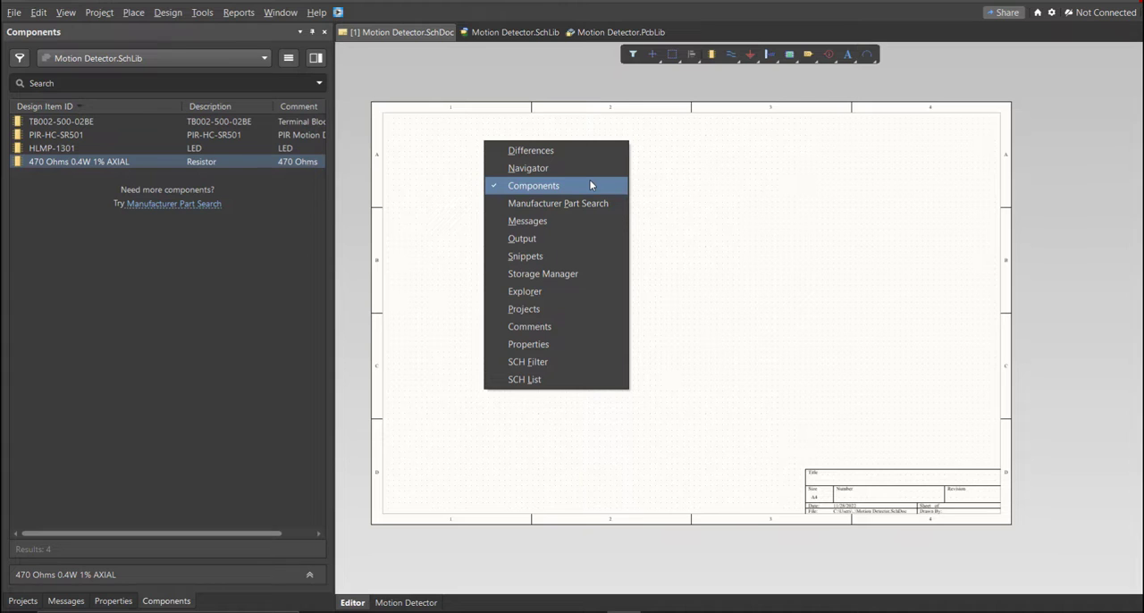
pyautogui.click(682, 219)
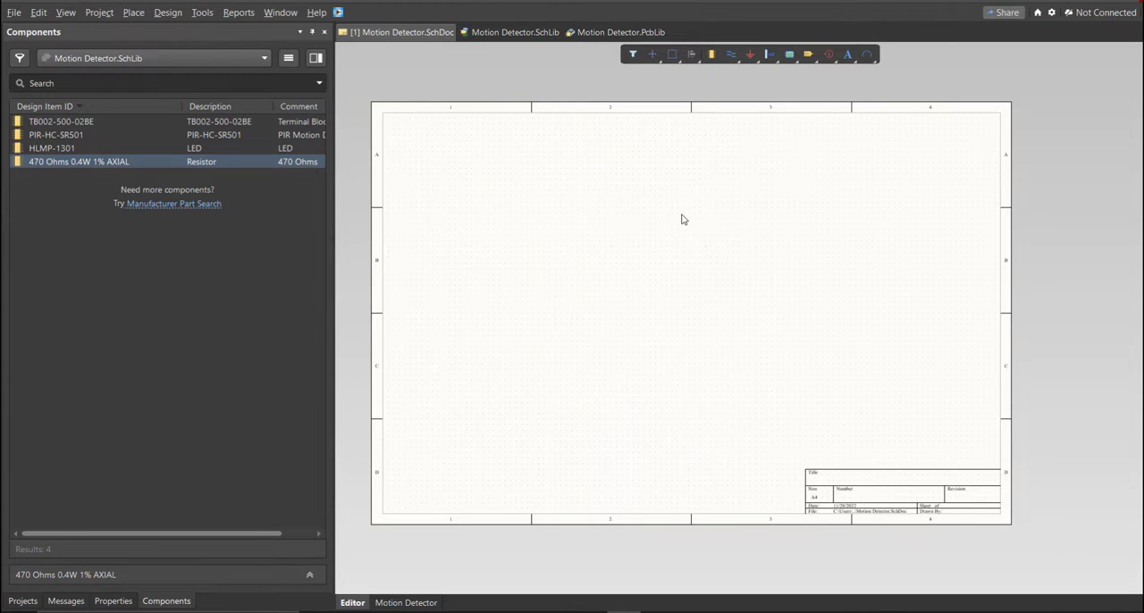
# - Place the TB002-500-02BE terminal block, PIR-HC-SR501 sensor, HLMP-1301 LED and 470 Ohms 0.4W 1% AXIAL resistor on the schematic sheet
pyautogui.keyDown('ctrl'); pyautogui.scroll(3, 456, 308); pyautogui.keyUp('ctrl')
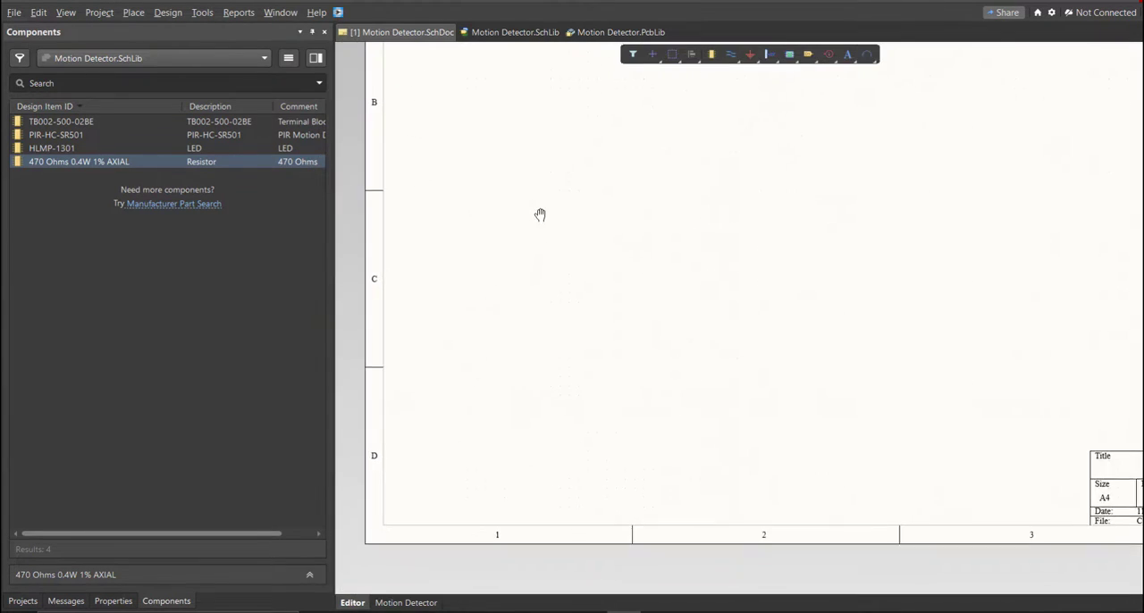
pyautogui.moveTo(131, 123); pyautogui.dragTo(474, 266)
pyautogui.moveTo(55, 135); pyautogui.dragTo(559, 193)
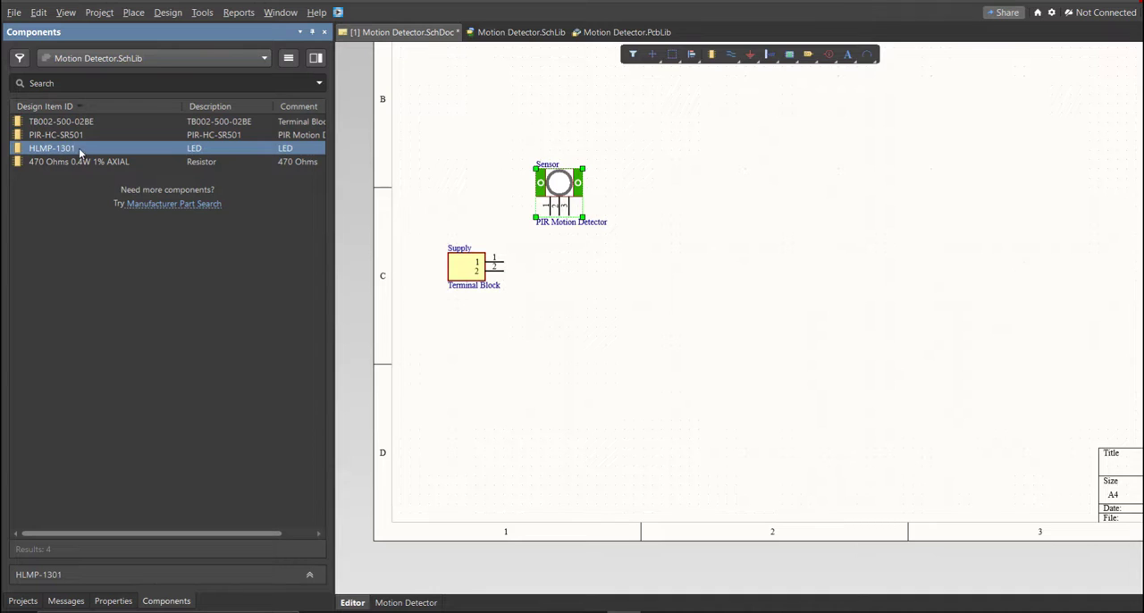
pyautogui.moveTo(347, 265); pyautogui.dragTo(567, 313)
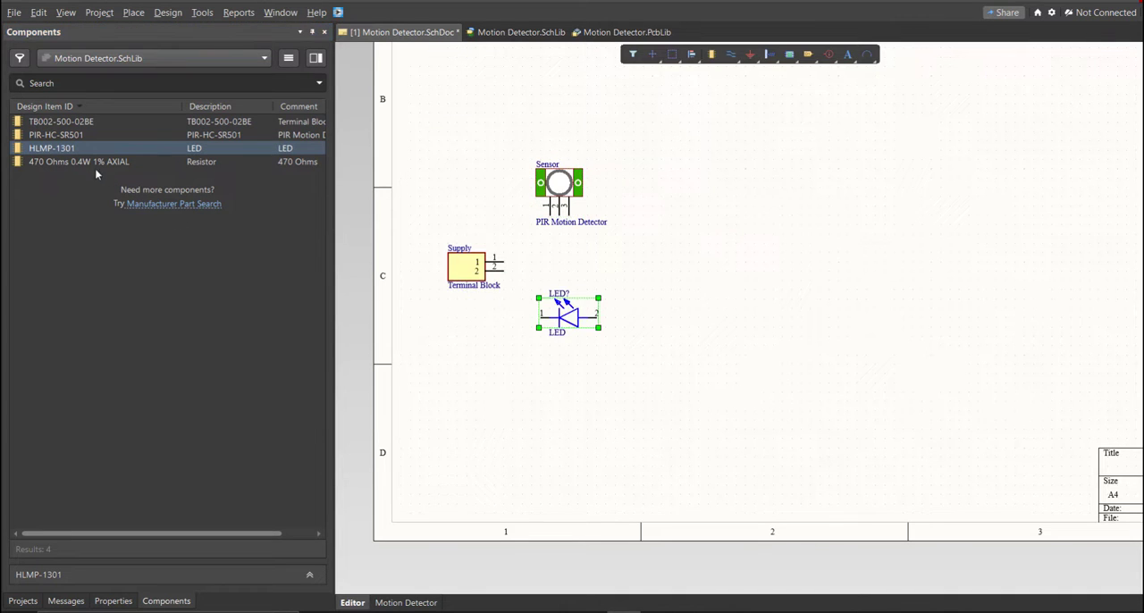
pyautogui.moveTo(79, 162); pyautogui.dragTo(649, 237)
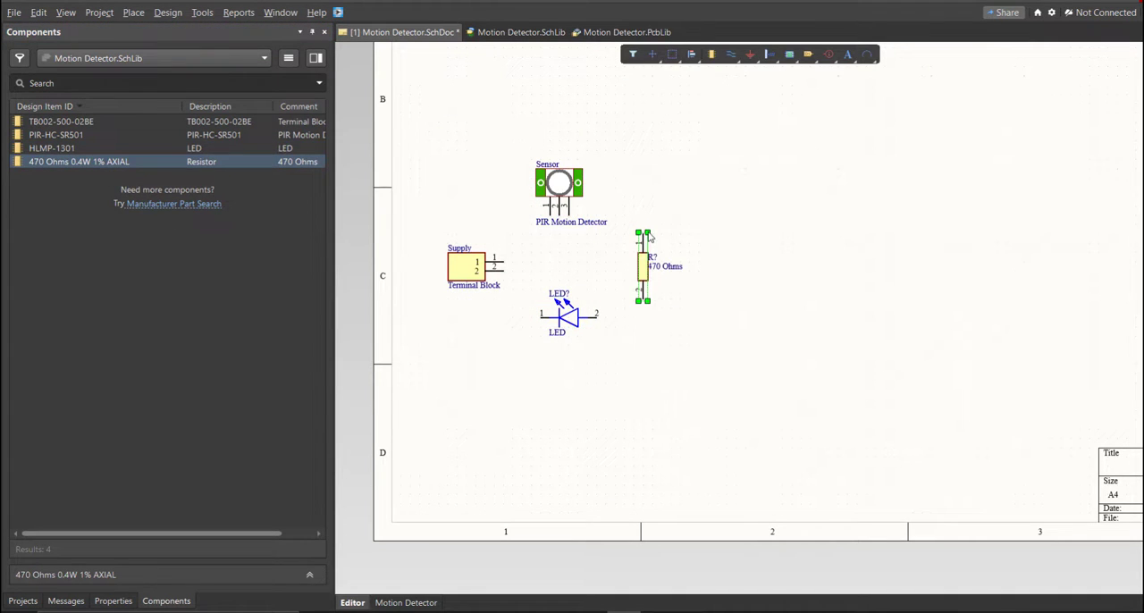
pyautogui.moveTo(583, 241); pyautogui.dragTo(590, 302, button='right')
pyautogui.click(505, 283)
pyautogui.keyDown('ctrl'); pyautogui.scroll(4, 505, 283); pyautogui.keyUp('ctrl')
pyautogui.keyDown('ctrl'); pyautogui.scroll(1, 589, 302); pyautogui.keyUp('ctrl')
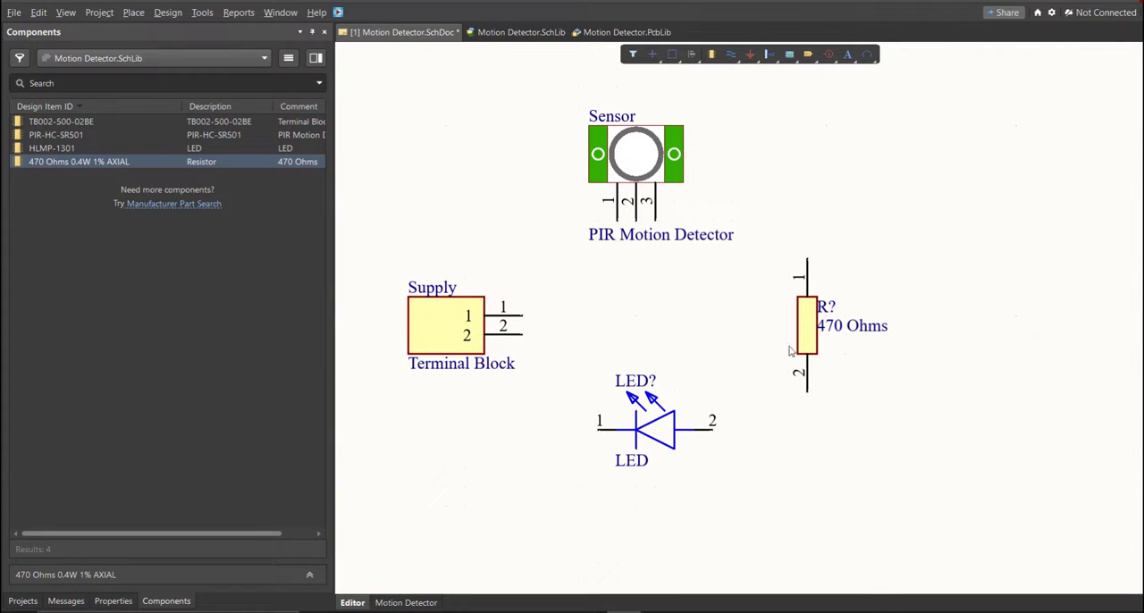
# - Start annotating the schematic and update the change list with proposed designators for the LED and the 470 Ohms resistor
pyautogui.doubleClick(815, 337)
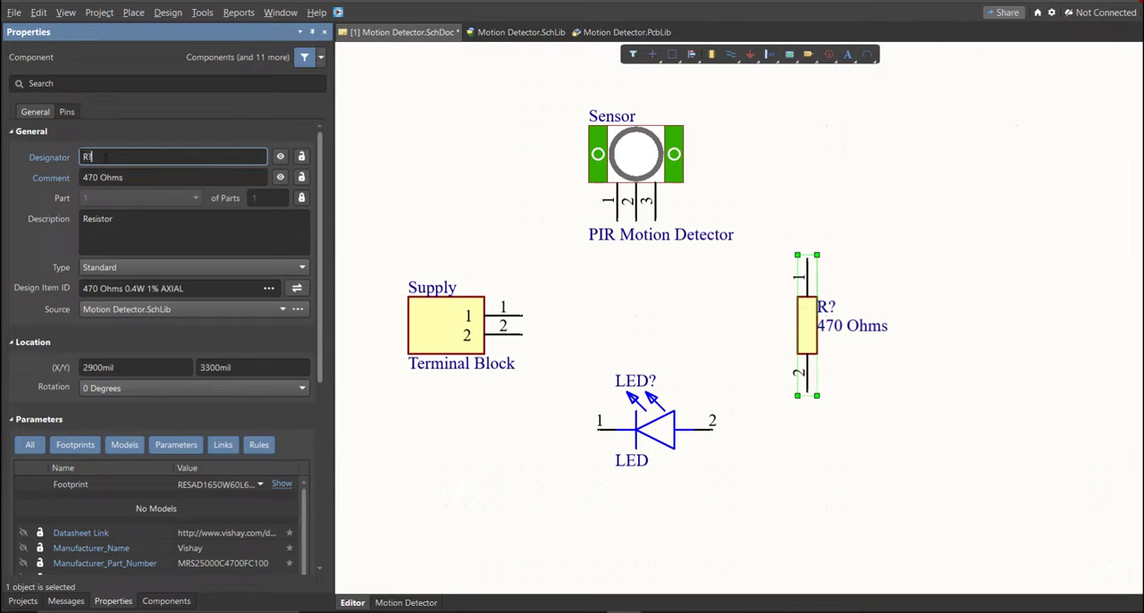
pyautogui.write('R1')
pyautogui.click(202, 12)
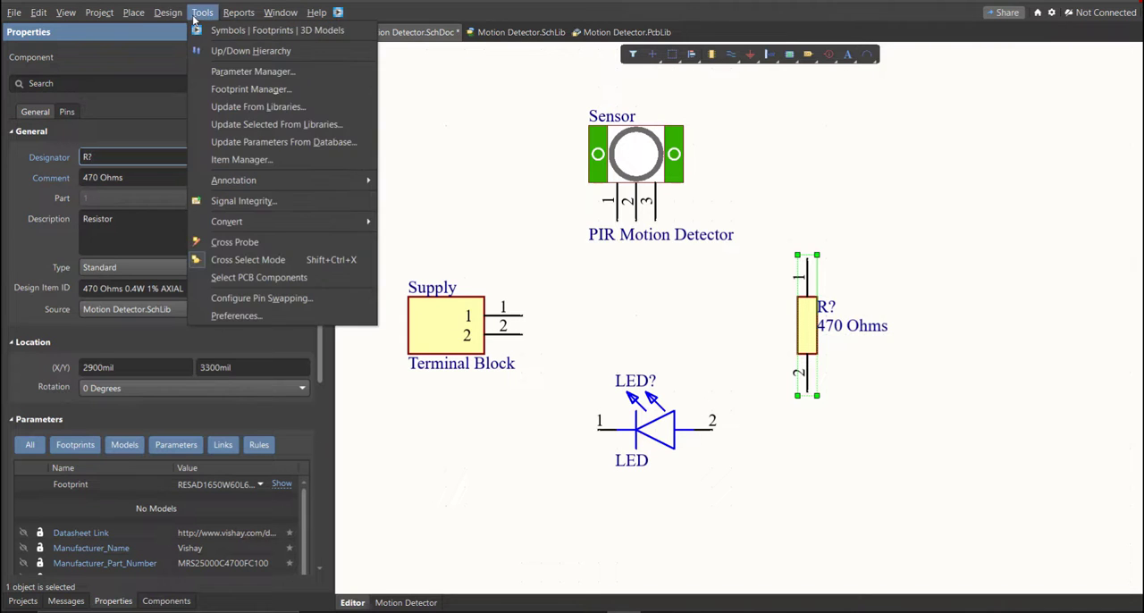
pyautogui.moveTo(259, 183)
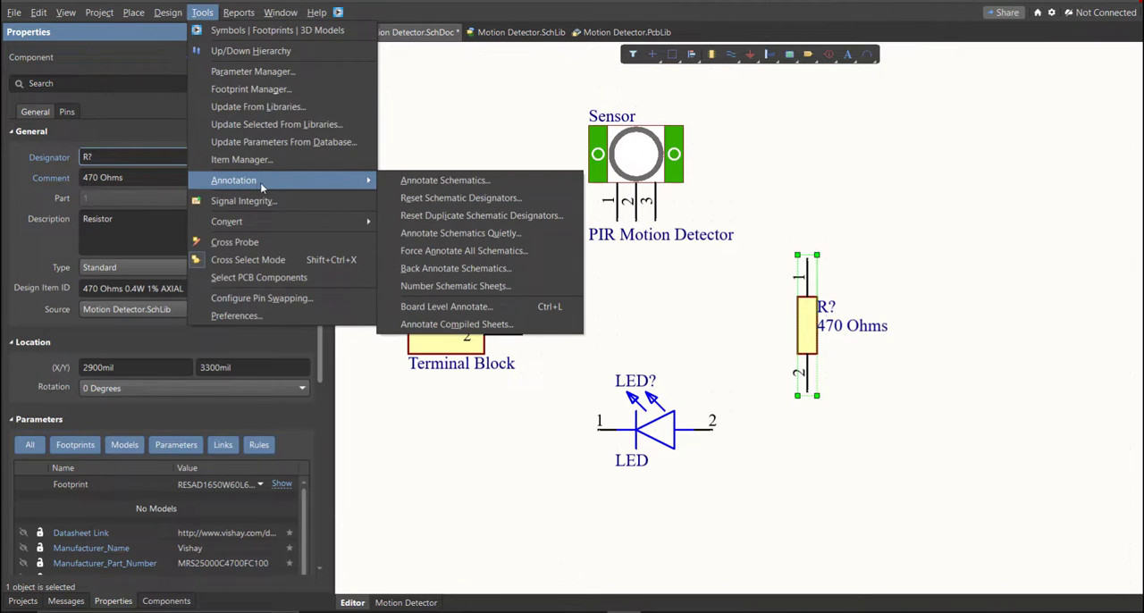
pyautogui.click(512, 184)
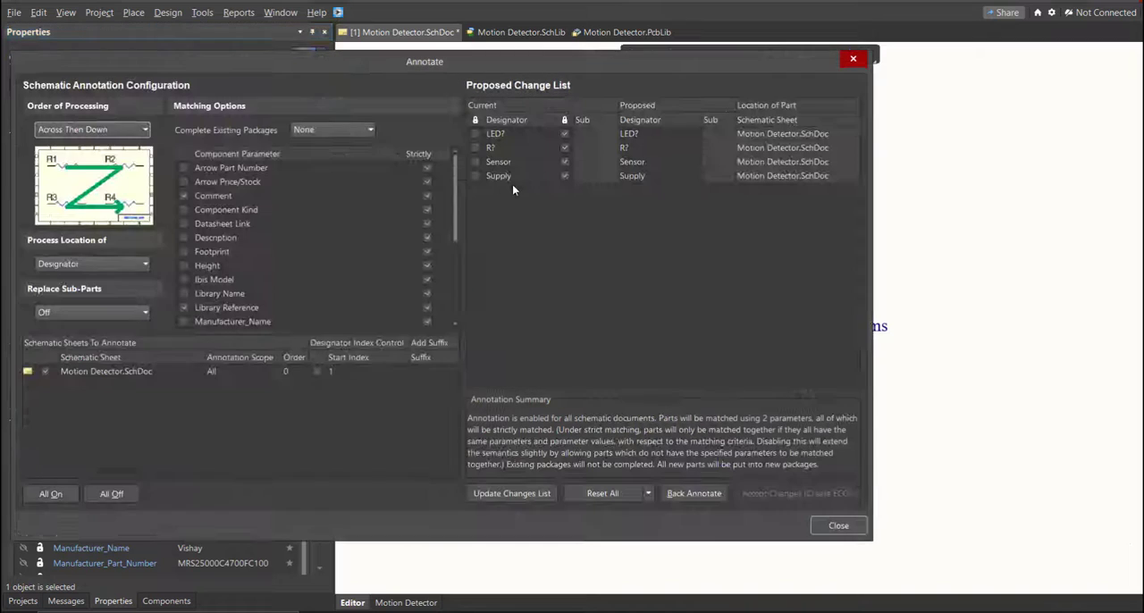
pyautogui.click(539, 494)
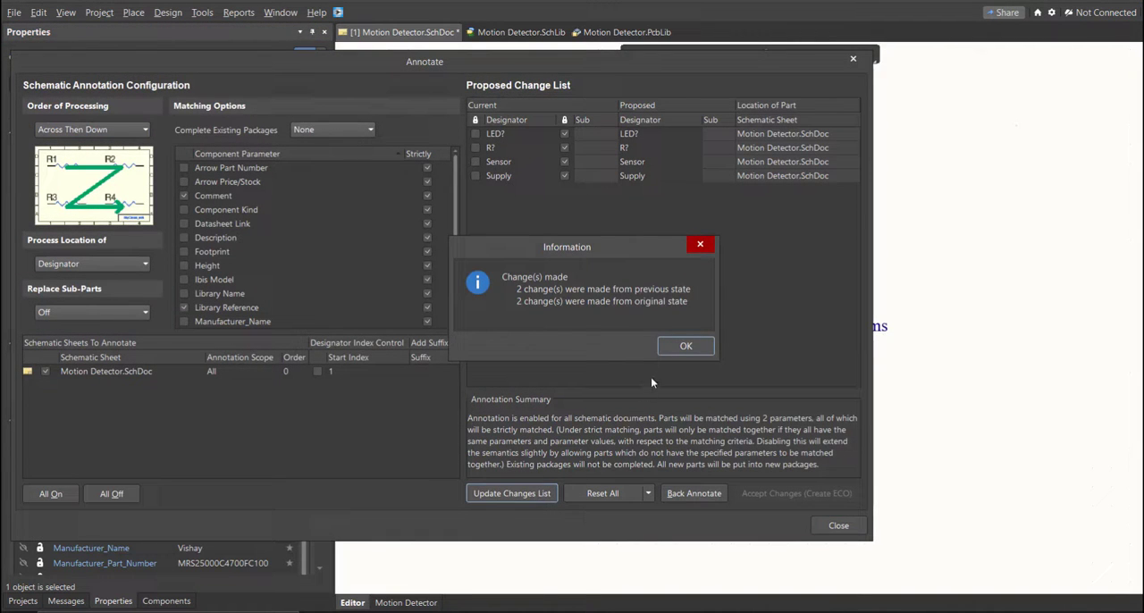
pyautogui.click(672, 346)
# - Check the proposed designators, accept LED1 and R1, execute the engineering change order, and close the annotation dialogs
pyautogui.click(639, 137)
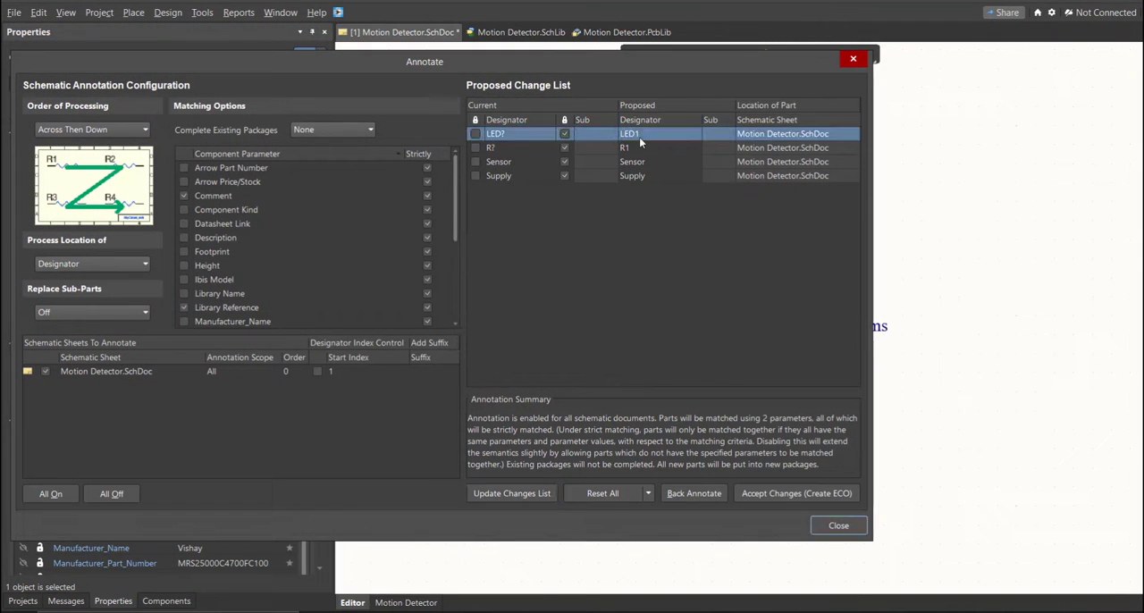
pyautogui.click(639, 149)
pyautogui.click(642, 176)
pyautogui.click(647, 163)
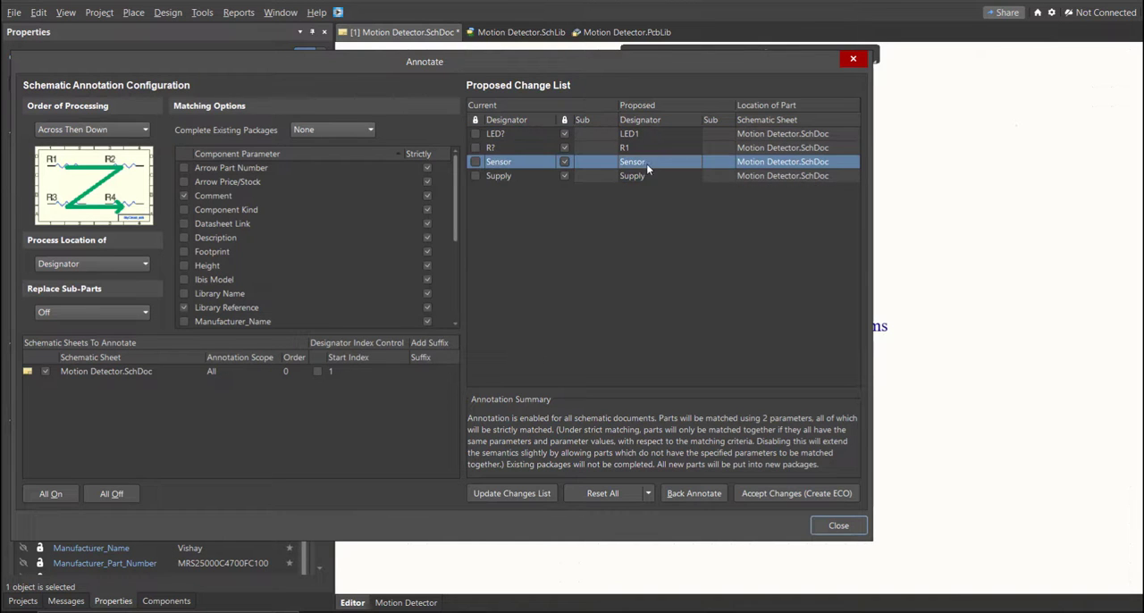
pyautogui.click(644, 148)
pyautogui.click(650, 136)
pyautogui.click(652, 152)
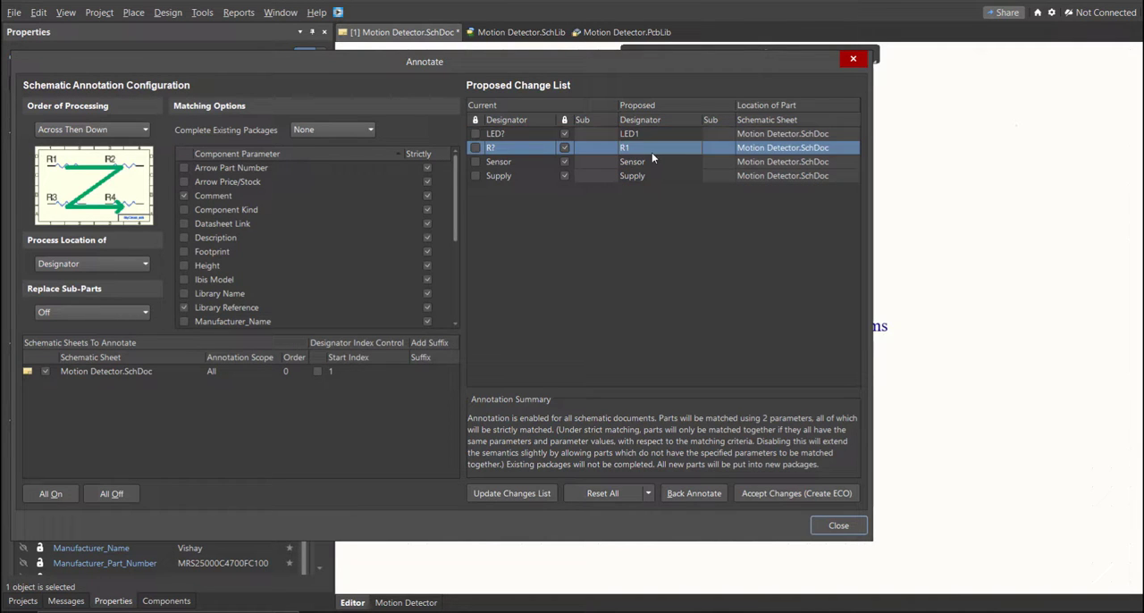
pyautogui.click(750, 494)
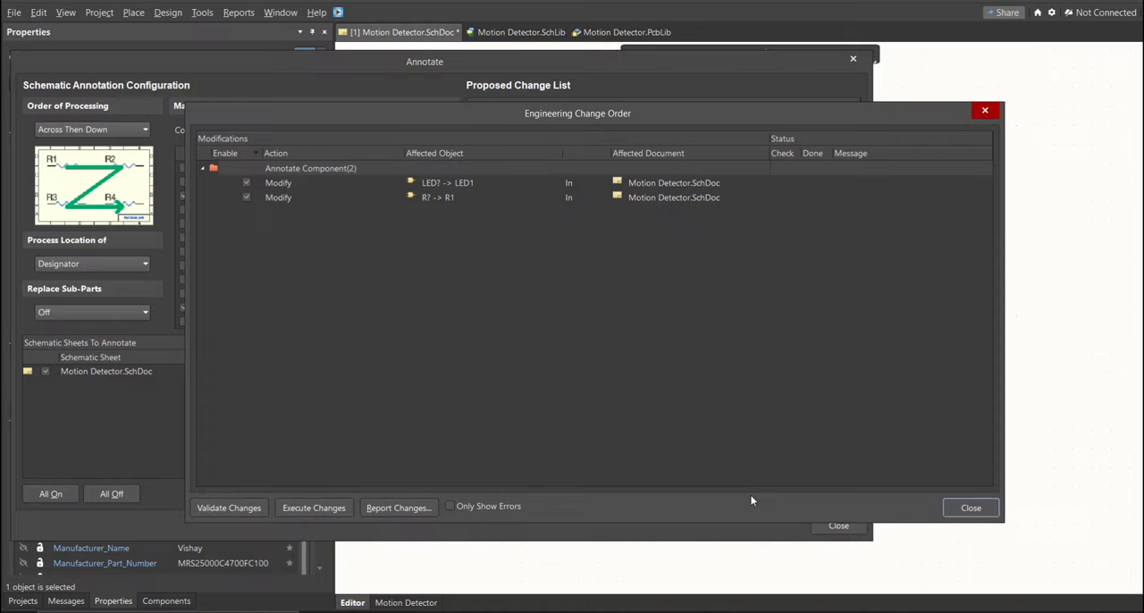
pyautogui.click(337, 508)
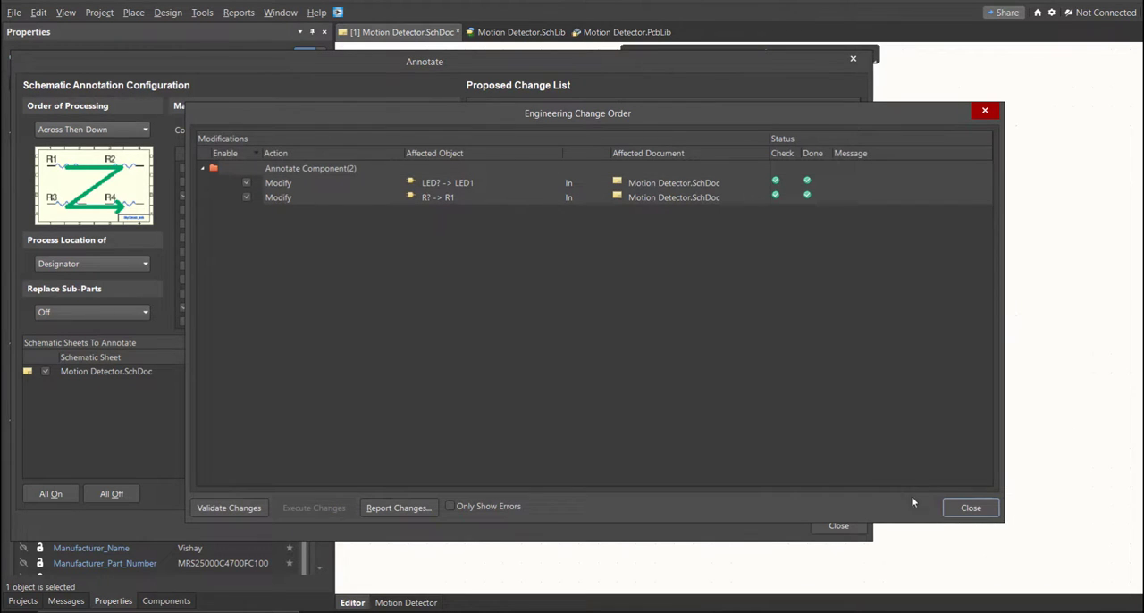
pyautogui.click(947, 508)
pyautogui.click(839, 525)
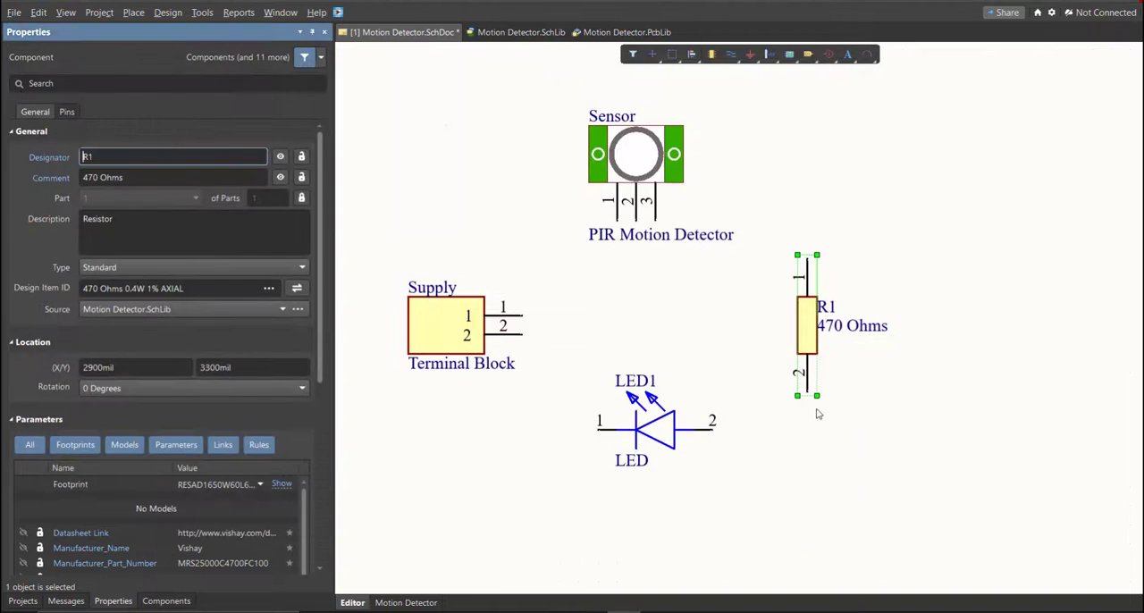
# - Wire Supply pin 1 to Sensor pin 1 and connect LED1 pin 1 to that wire
pyautogui.keyDown('ctrl'); pyautogui.scroll(2, 849, 333); pyautogui.keyUp('ctrl')
pyautogui.keyDown('ctrl'); pyautogui.scroll(2, 855, 325); pyautogui.keyUp('ctrl')
pyautogui.moveTo(580, 480); pyautogui.dragTo(788, 375, button='right')
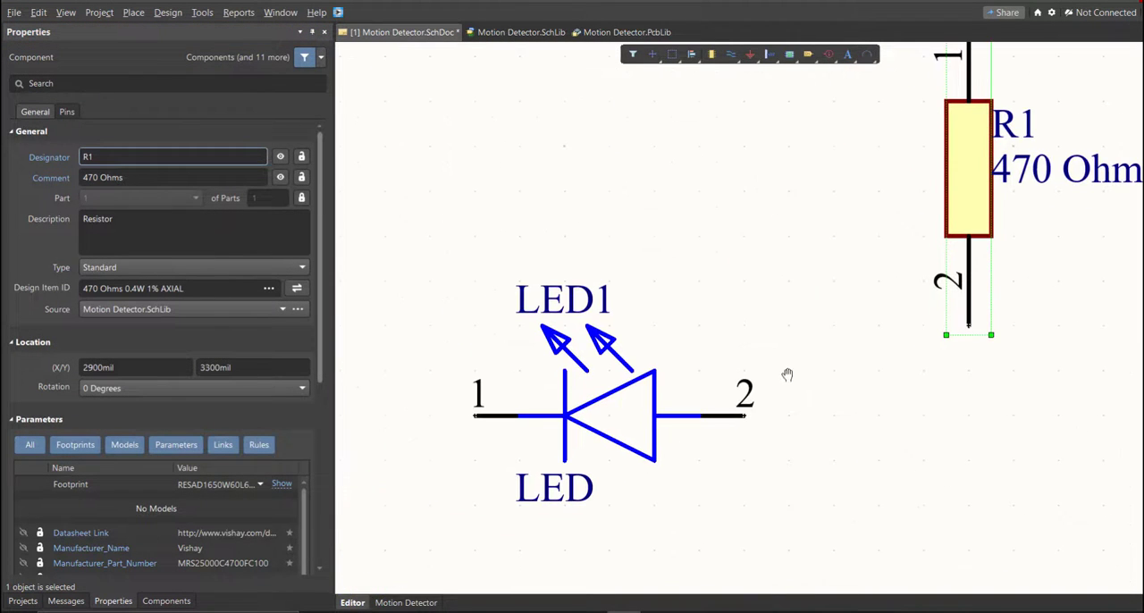
pyautogui.keyDown('ctrl'); pyautogui.scroll(-4, 598, 321); pyautogui.keyUp('ctrl')
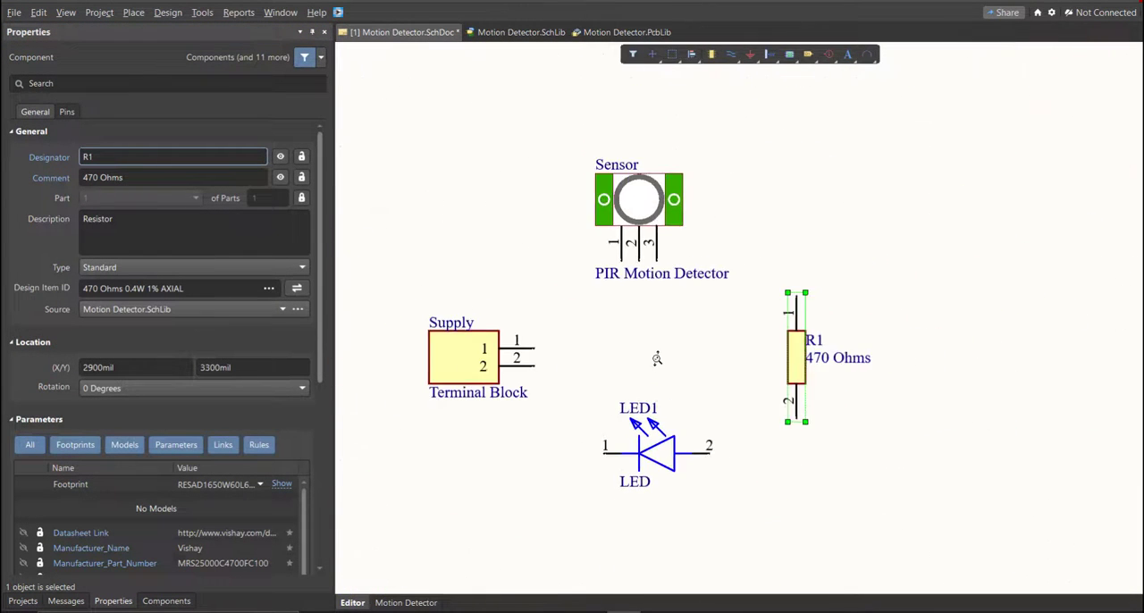
pyautogui.click(658, 364)
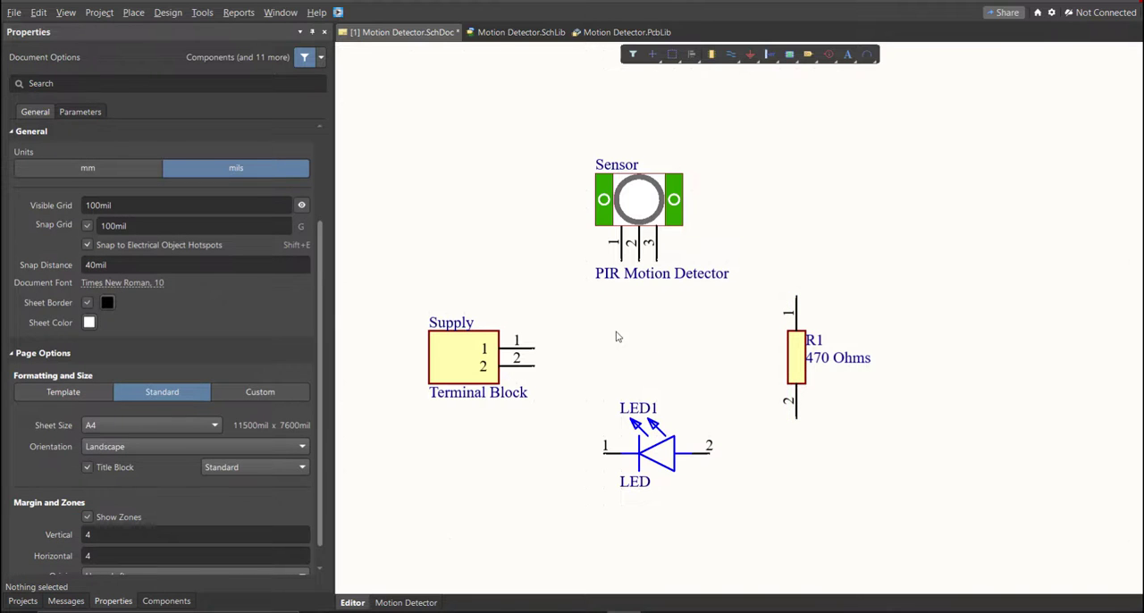
pyautogui.keyDown('ctrl'); pyautogui.scroll(1, 616, 331); pyautogui.keyUp('ctrl')
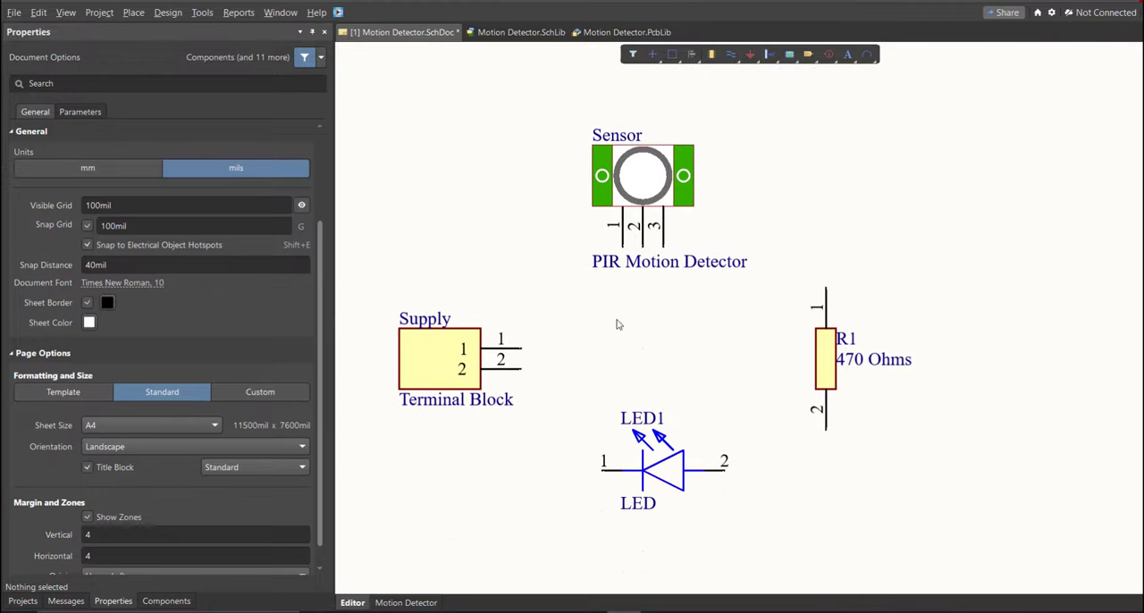
pyautogui.click(134, 13)
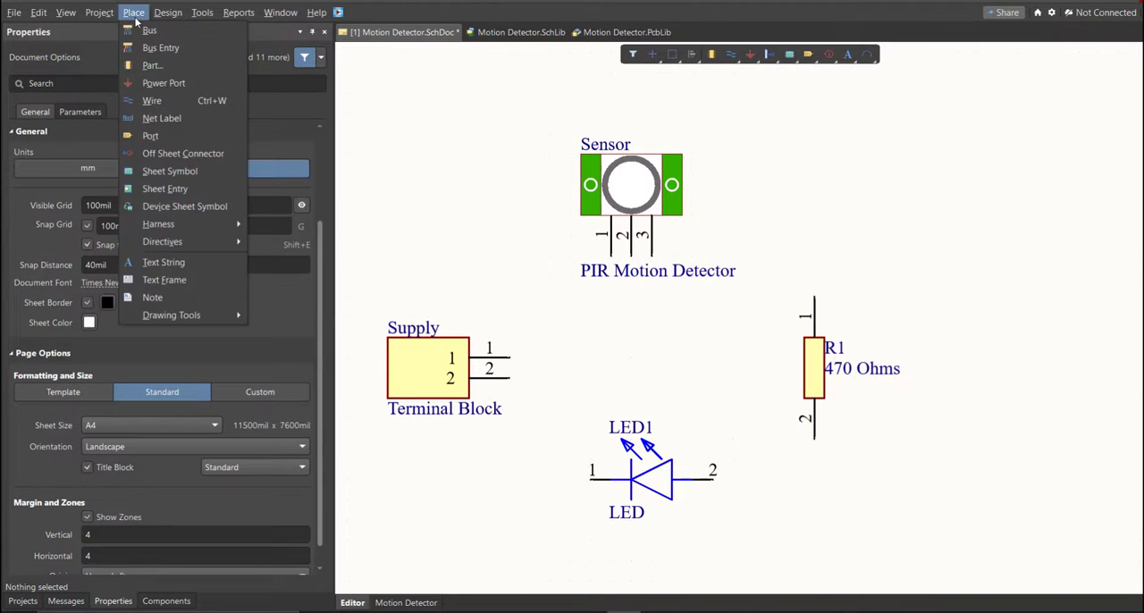
pyautogui.click(151, 101)
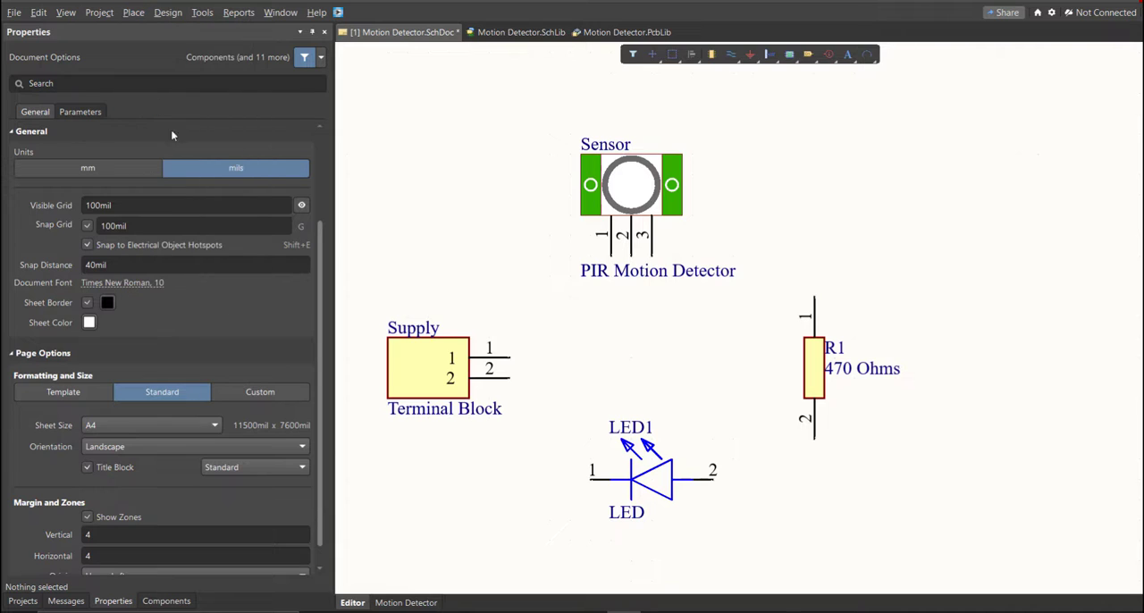
pyautogui.click(516, 361)
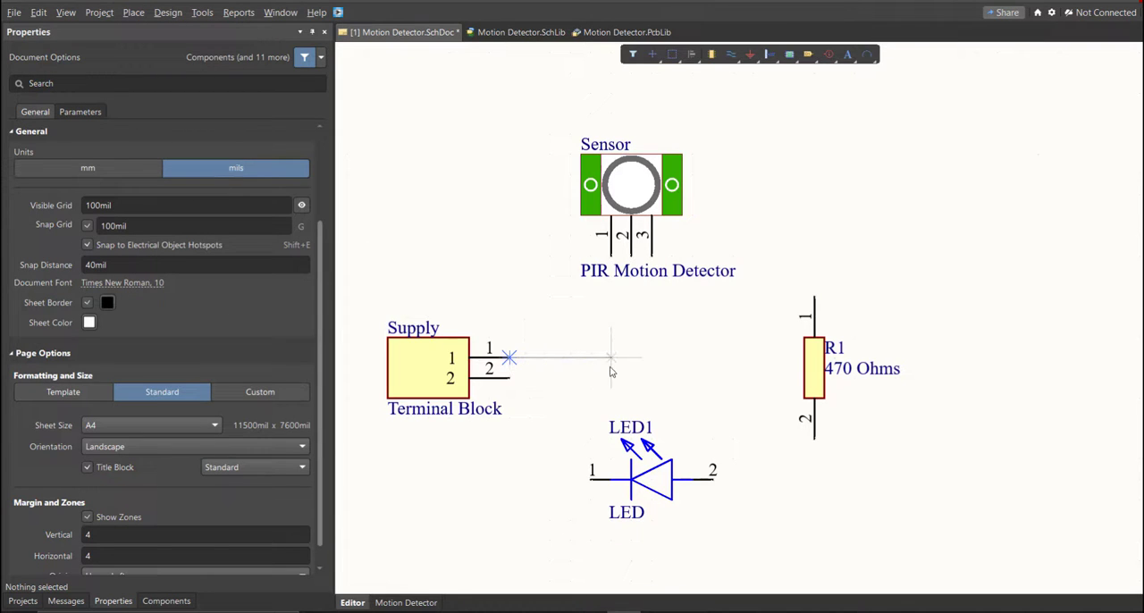
pyautogui.click(610, 259)
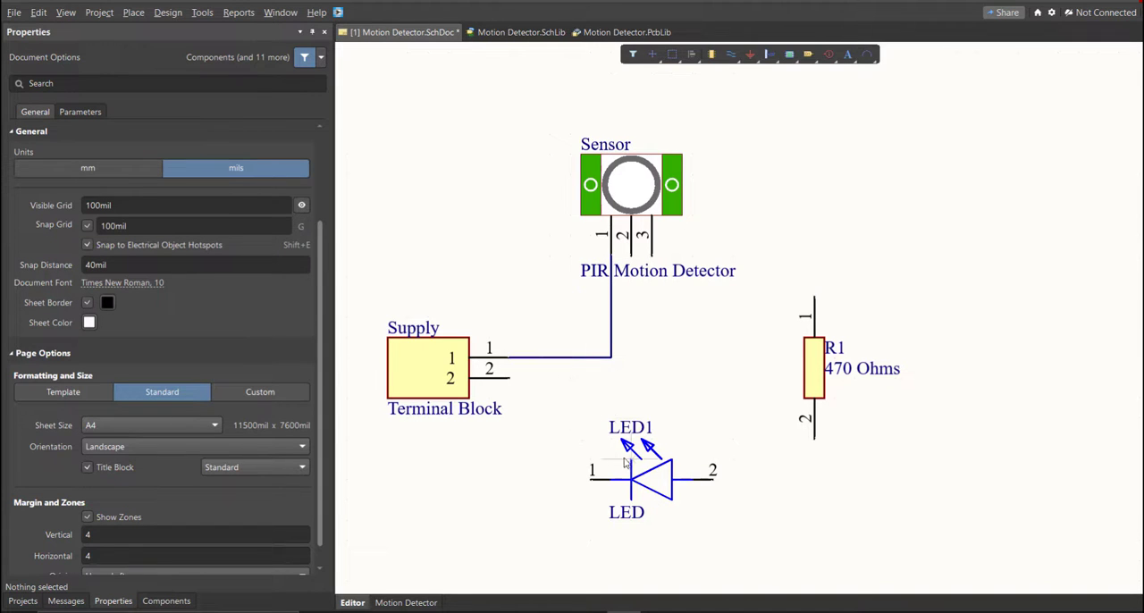
pyautogui.click(590, 480)
pyautogui.click(549, 357)
pyautogui.click(509, 378)
pyautogui.click(529, 539)
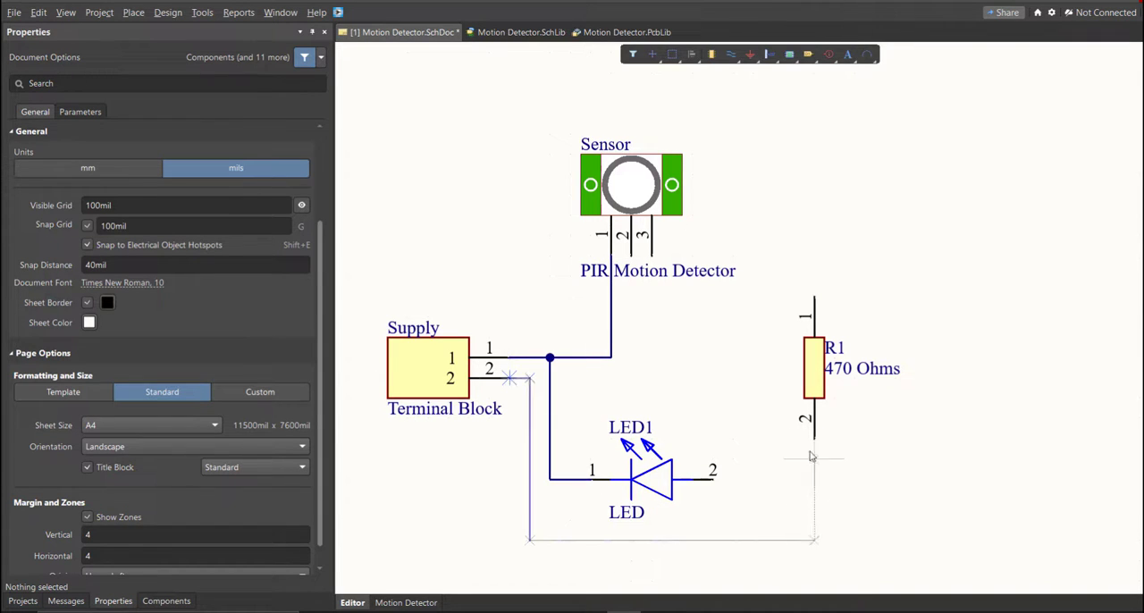
pyautogui.click(814, 437)
pyautogui.rightClick(828, 492)
pyautogui.click(814, 537)
pyautogui.press('Delete')
# - Wire Supply pin 2 to Sensor pin 3, routing below LED1 and around the outer side of R1
pyautogui.moveTo(646, 494); pyautogui.dragTo(651, 459, button='right')
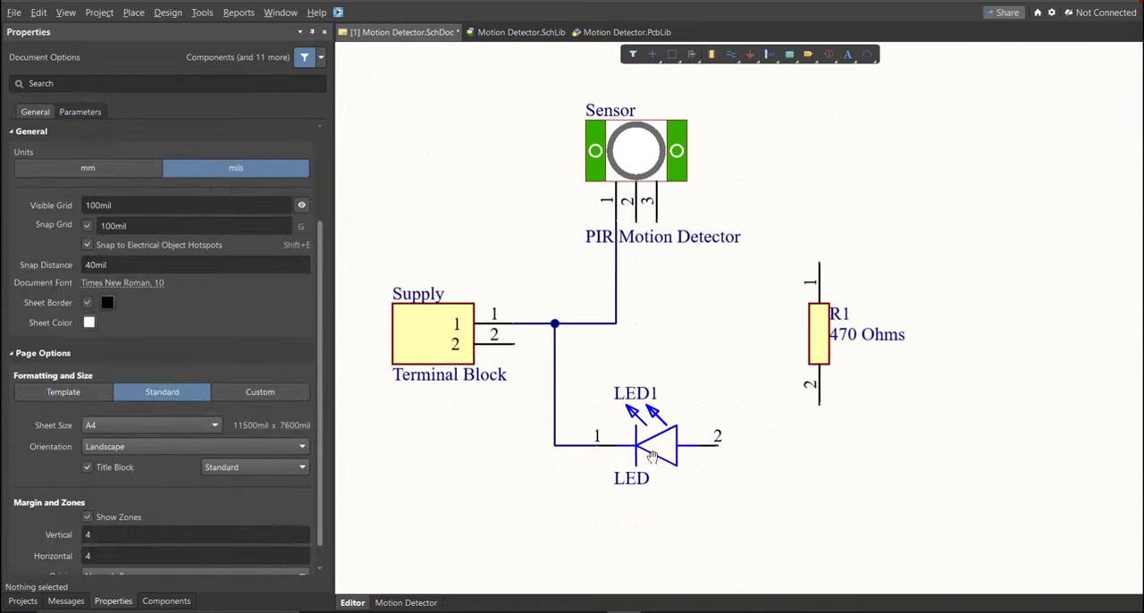
pyautogui.press('p')
pyautogui.press('w')
pyautogui.click(515, 344)
pyautogui.click(535, 506)
pyautogui.click(922, 505)
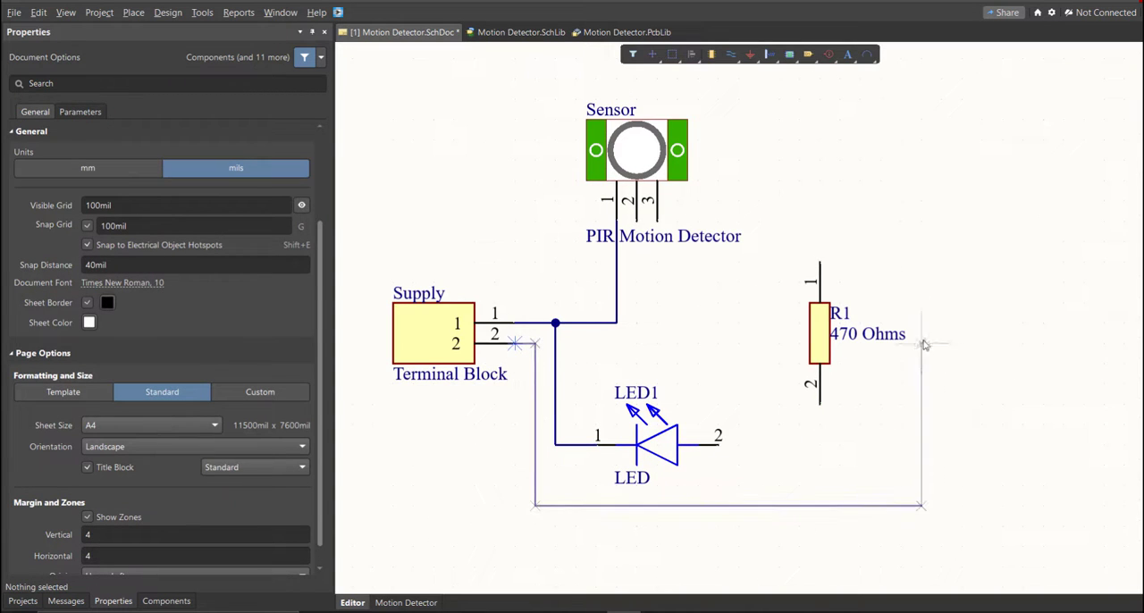
pyautogui.click(657, 221)
# - Wire Sensor pin 2 to R1 pin 1, and R1 pin 2 to LED1 pin 2
pyautogui.keyDown('ctrl'); pyautogui.scroll(1, 657, 224); pyautogui.keyUp('ctrl')
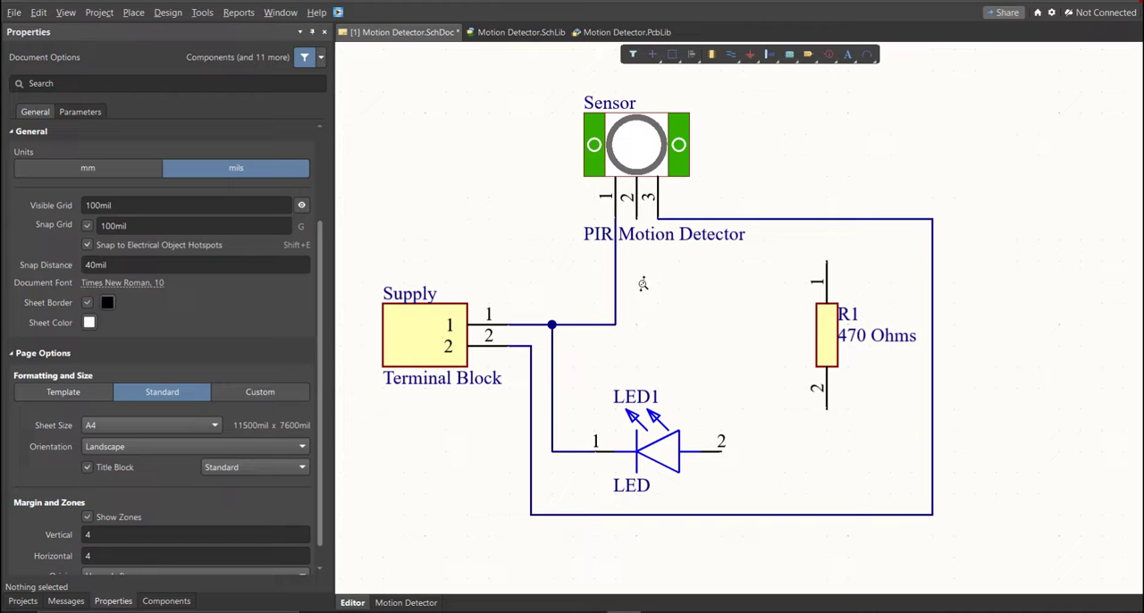
pyautogui.click(636, 219)
pyautogui.click(827, 261)
pyautogui.click(827, 410)
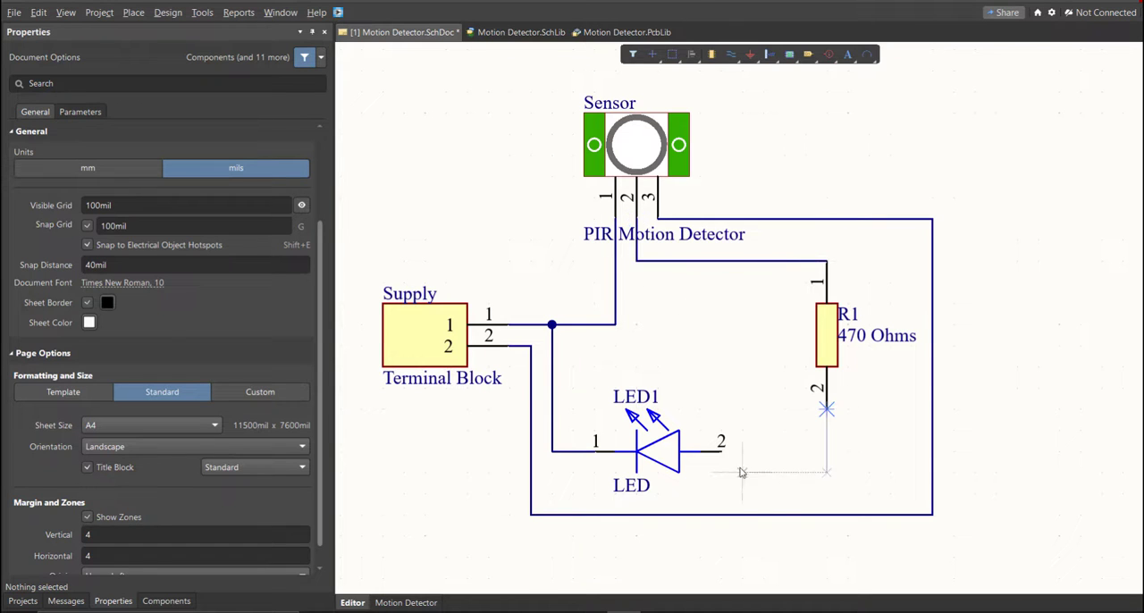
pyautogui.click(722, 451)
pyautogui.rightClick(725, 456)
# - Change the schematic document's units to mm and its page formatting to a custom size
pyautogui.scroll(1, 681, 376)
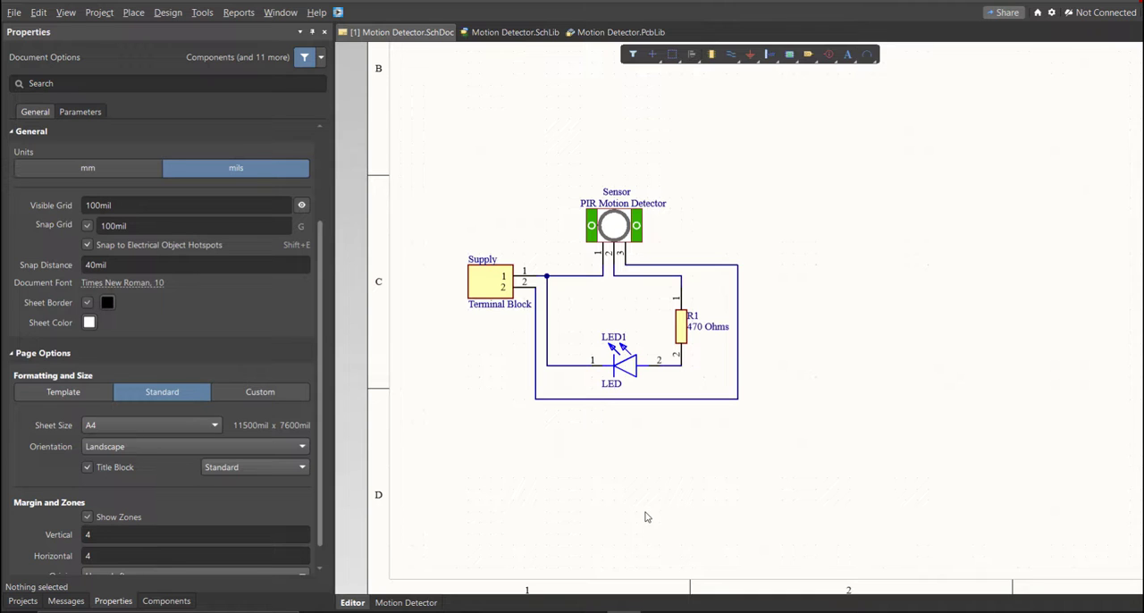
pyautogui.keyDown('ctrl'); pyautogui.scroll(-5, 590, 462); pyautogui.keyUp('ctrl')
pyautogui.keyDown('ctrl'); pyautogui.scroll(1, 587, 460); pyautogui.keyUp('ctrl')
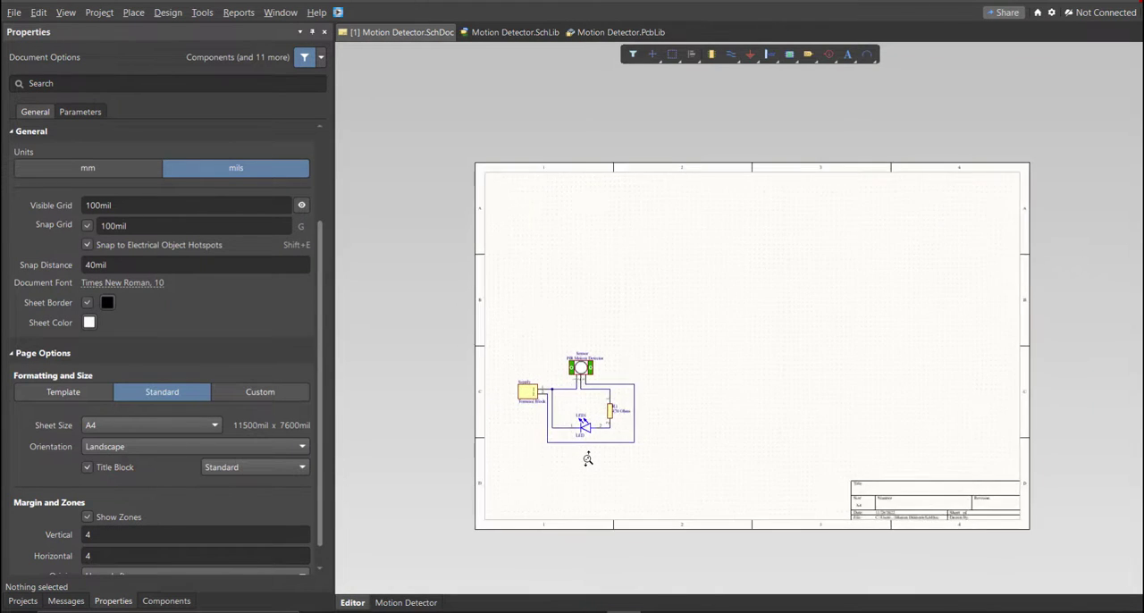
pyautogui.keyDown('ctrl'); pyautogui.scroll(4, 588, 460); pyautogui.keyUp('ctrl')
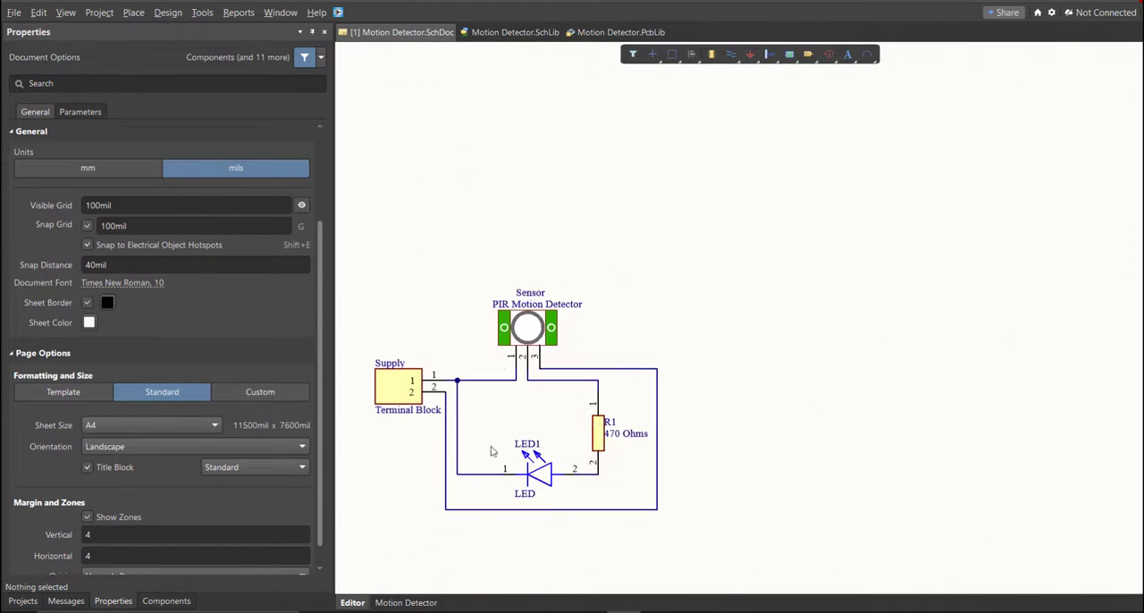
pyautogui.keyDown('ctrl'); pyautogui.scroll(-4, 549, 451); pyautogui.keyUp('ctrl')
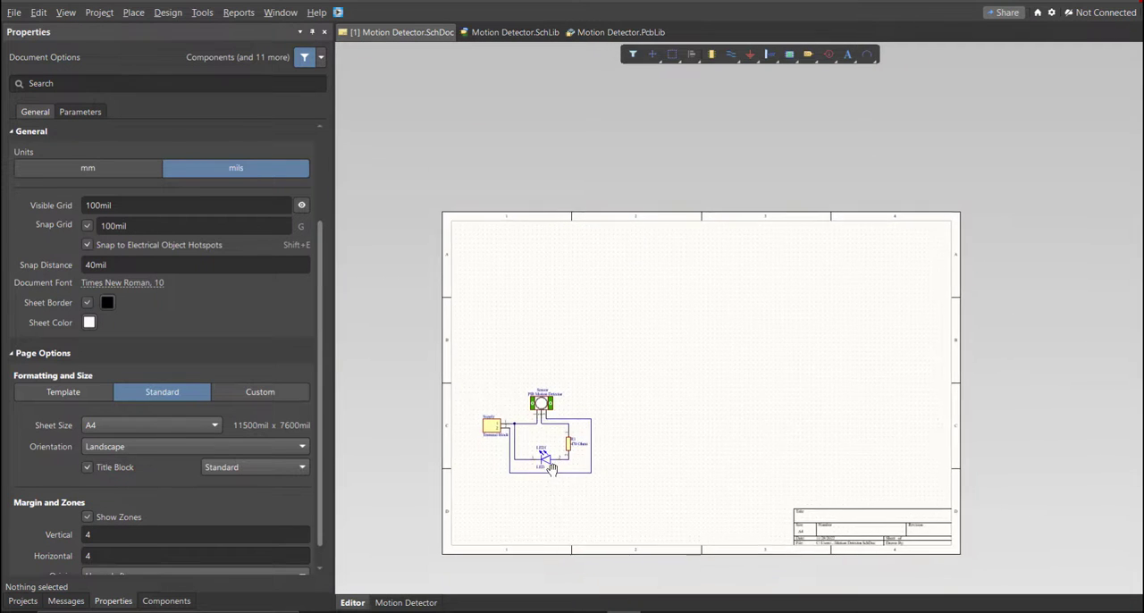
pyautogui.keyDown('ctrl'); pyautogui.scroll(1, 551, 468); pyautogui.keyUp('ctrl')
pyautogui.click(107, 603)
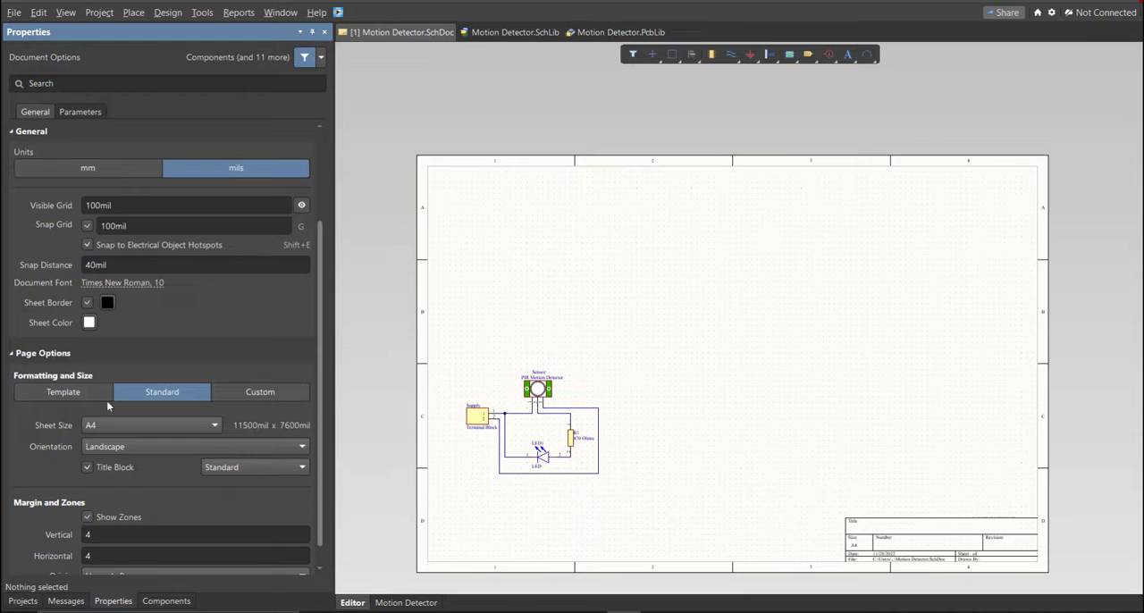
pyautogui.click(58, 167)
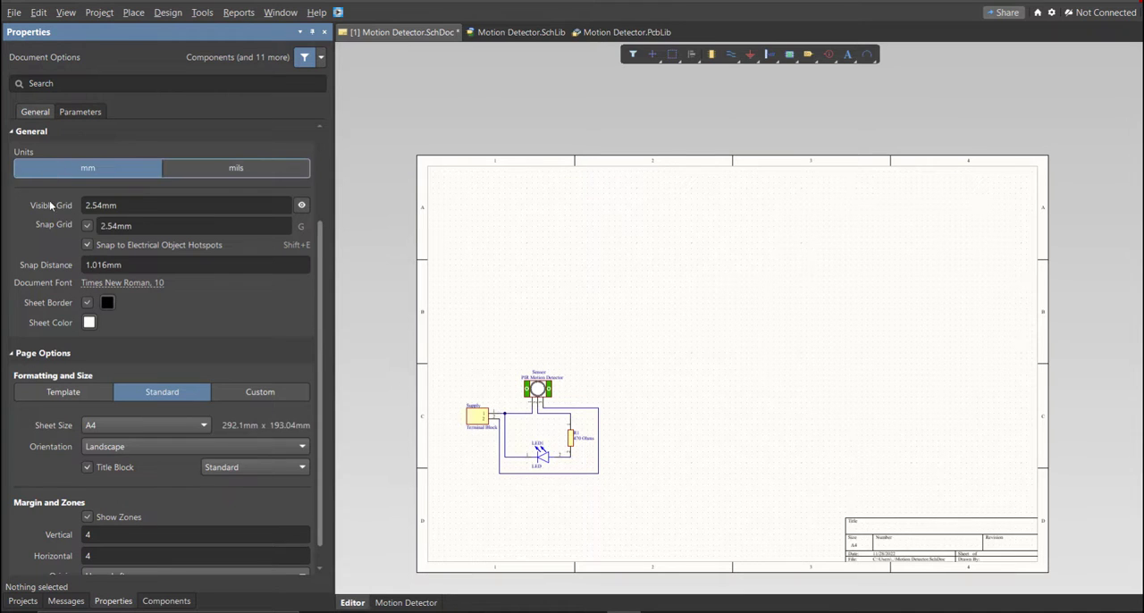
pyautogui.click(241, 391)
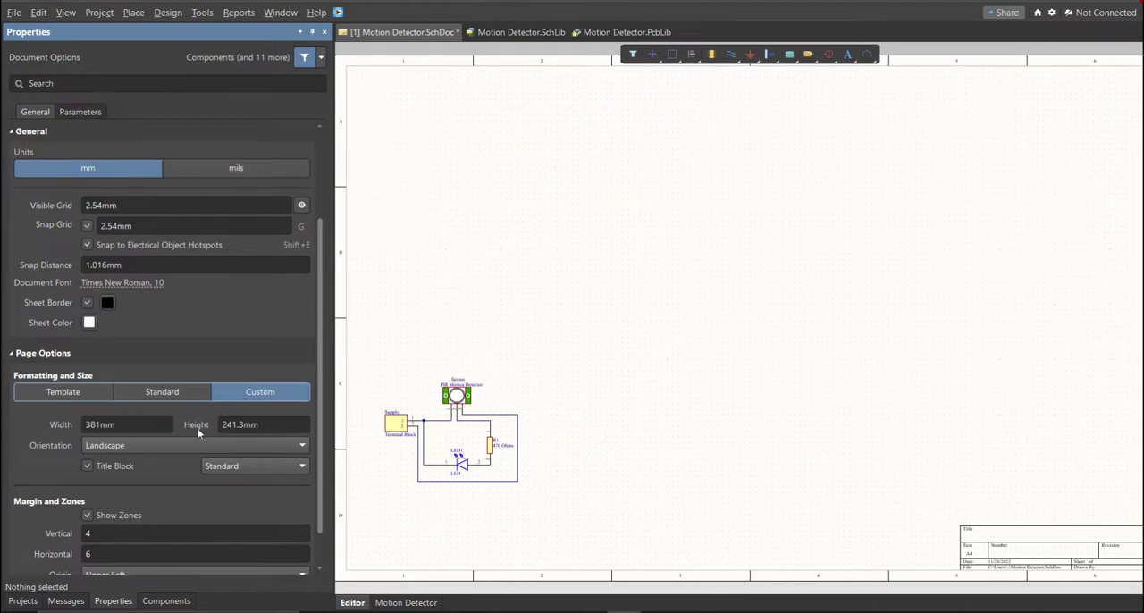
# - Set the custom schematic sheet to 150 mm wide and 120 mm high
pyautogui.click(122, 424)
pyautogui.click(277, 425)
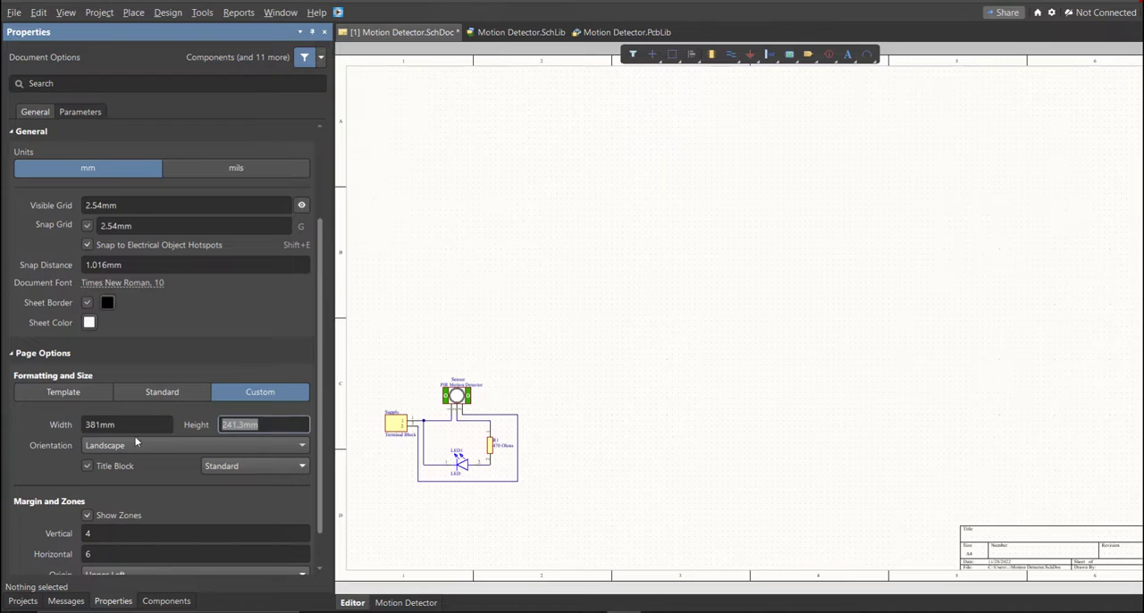
pyautogui.click(128, 424)
pyautogui.write('15')
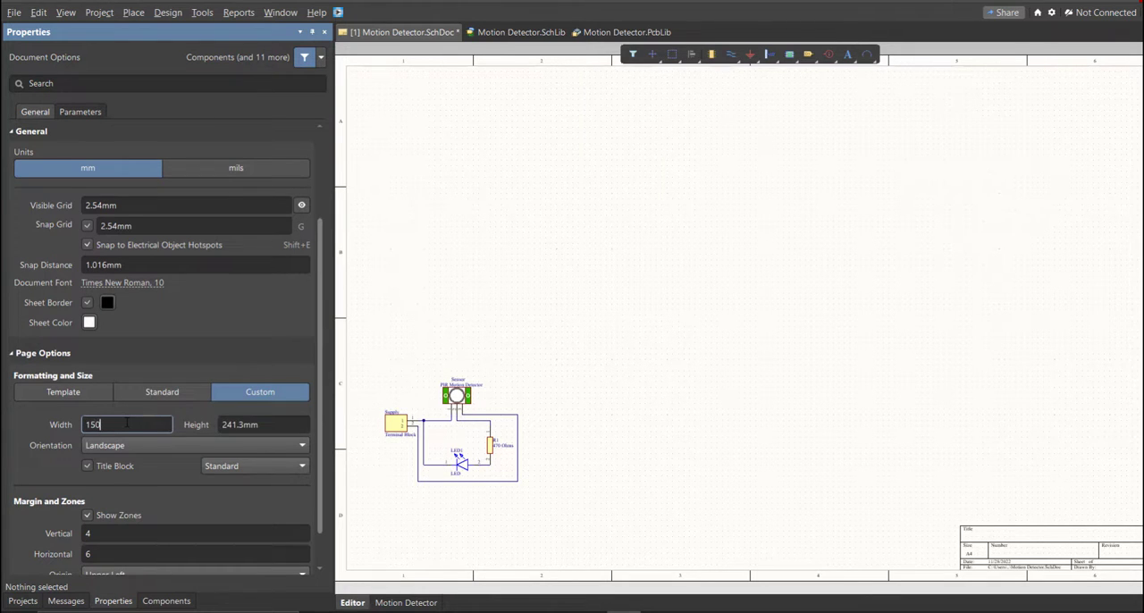
pyautogui.write('0')
pyautogui.press('Tab')
pyautogui.write('120')
pyautogui.press('Return')
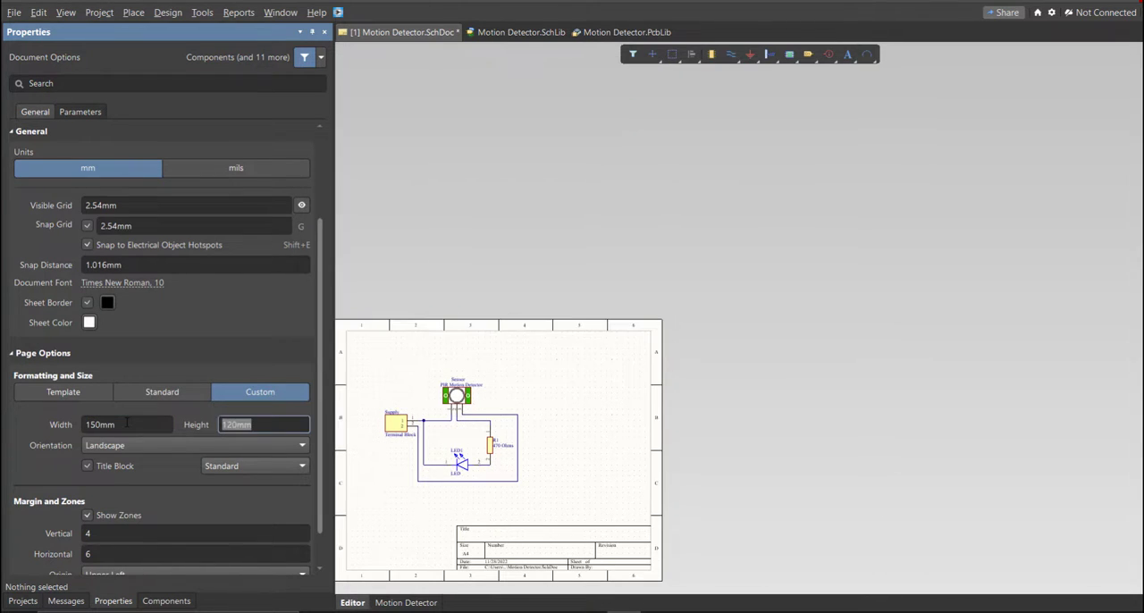
# - Set the schematic sheet's margin zones to 2 vertical and 2 horizontal
pyautogui.click(116, 533)
pyautogui.write('2')
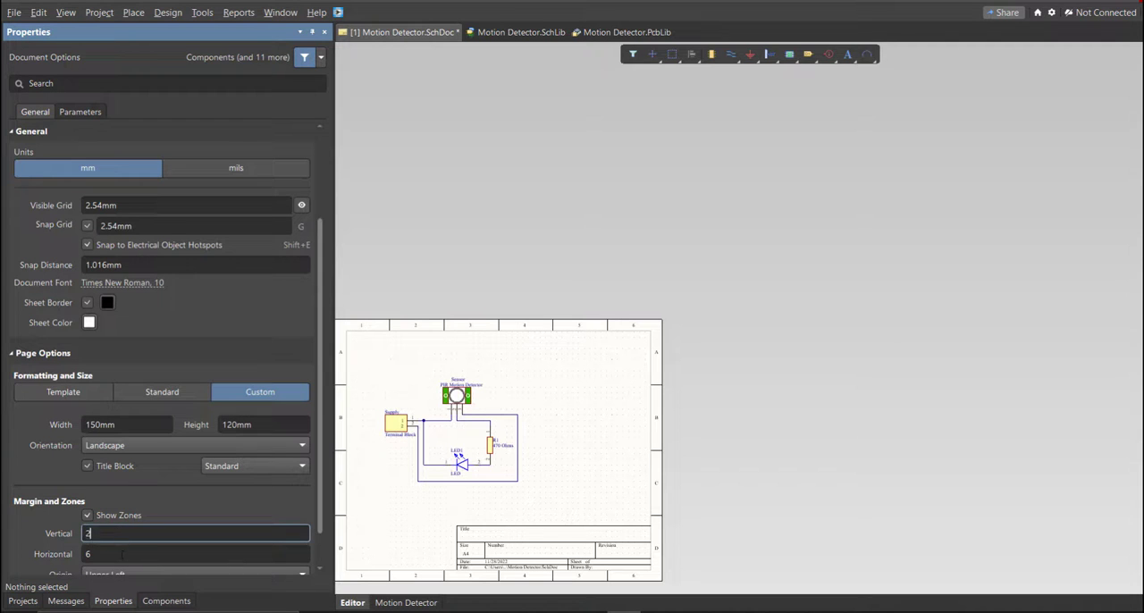
pyautogui.press('Tab')
pyautogui.write('2')
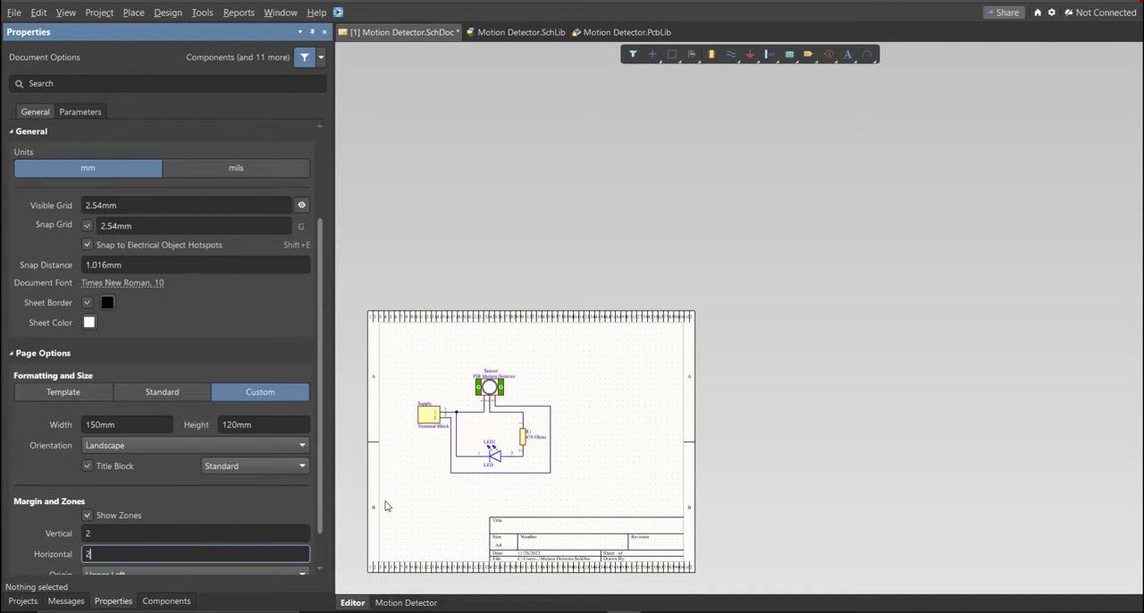
pyautogui.click(387, 507)
# - Select the whole circuit and move it towards the centre of the sheet
pyautogui.keyDown('ctrl'); pyautogui.scroll(2, 396, 480); pyautogui.keyUp('ctrl')
pyautogui.moveTo(507, 459); pyautogui.dragTo(520, 470, button='right')
pyautogui.hotkey('ctrl', 'a')
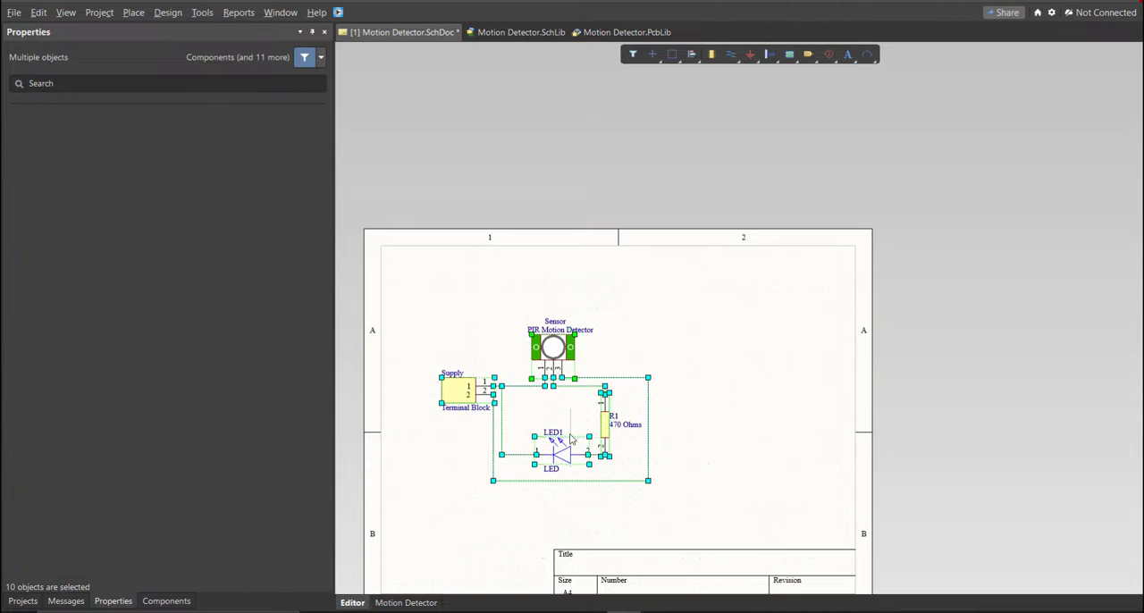
pyautogui.moveTo(584, 456); pyautogui.dragTo(645, 439)
pyautogui.click(546, 523)
pyautogui.moveTo(544, 522); pyautogui.dragTo(592, 473, button='right')
pyautogui.keyDown('ctrl'); pyautogui.scroll(-4, 592, 472); pyautogui.keyUp('ctrl')
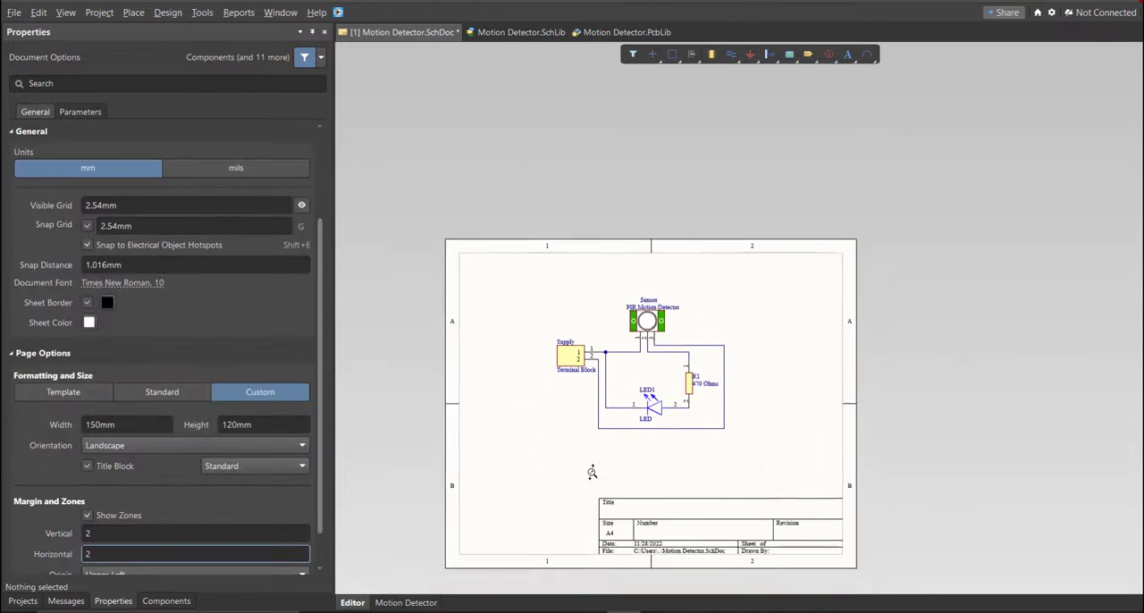
# - Validate the Motion Detector PCB project and save the schematic document
pyautogui.click(23, 600)
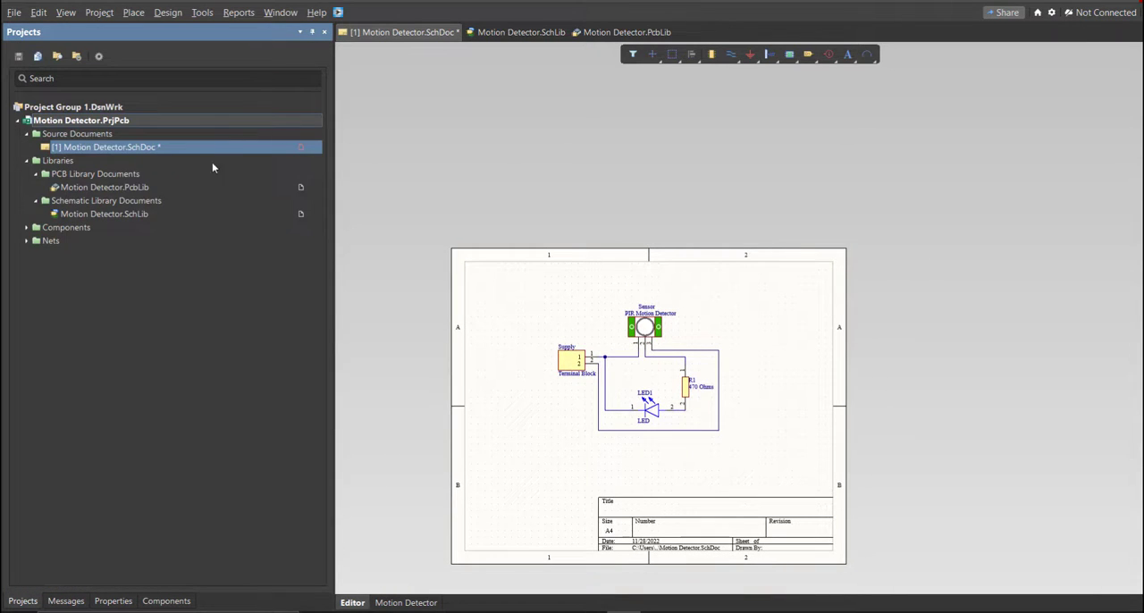
pyautogui.rightClick(218, 122)
pyautogui.click(241, 134)
pyautogui.moveTo(450, 488); pyautogui.dragTo(442, 490, button='right')
pyautogui.hotkey('ctrl', 's')
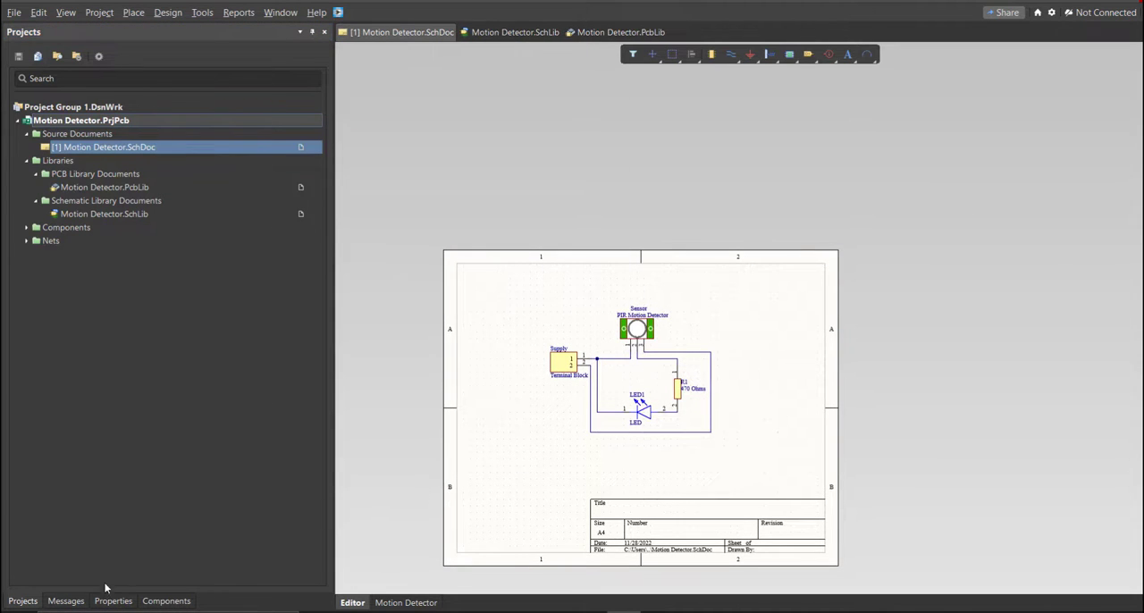
# - Check the project's compile messages for errors, then return to the project tree
pyautogui.click(66, 601)
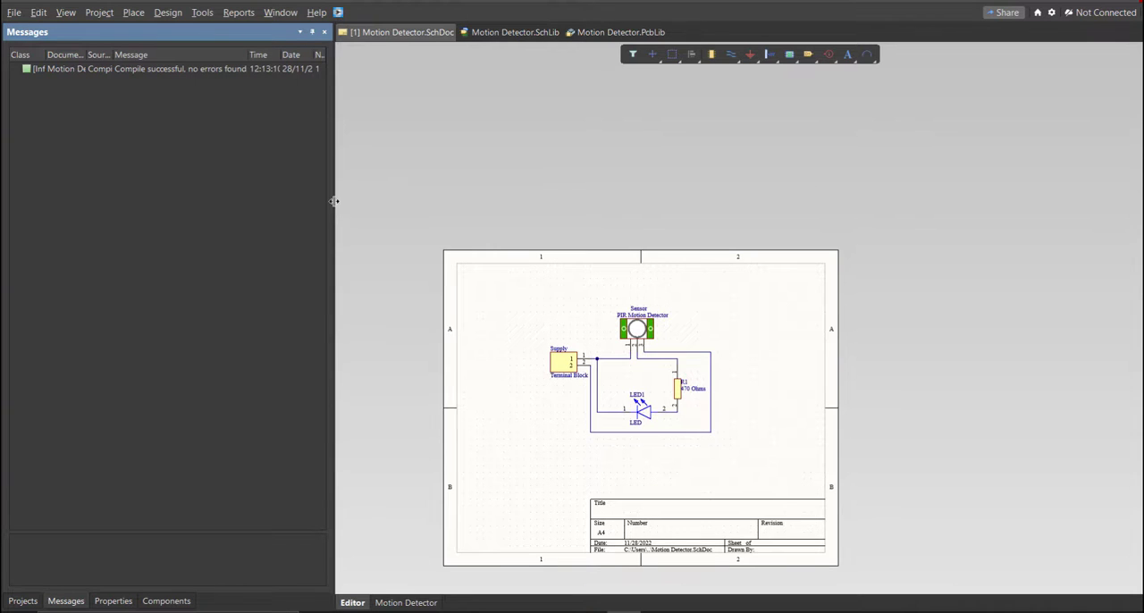
pyautogui.moveTo(333, 201); pyautogui.dragTo(519, 179)
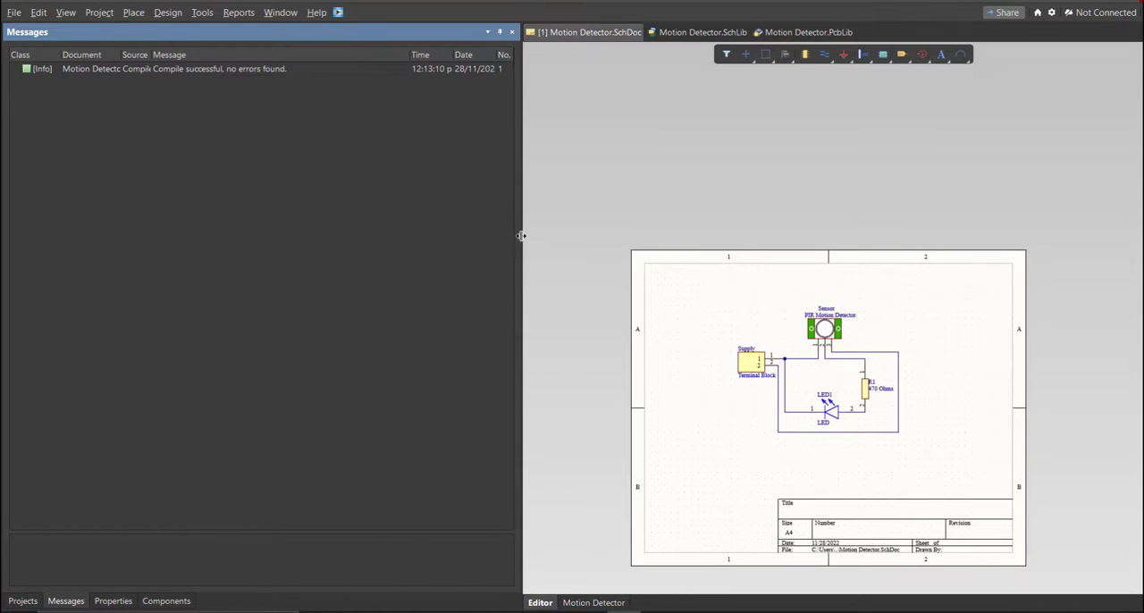
pyautogui.moveTo(520, 238); pyautogui.dragTo(279, 237)
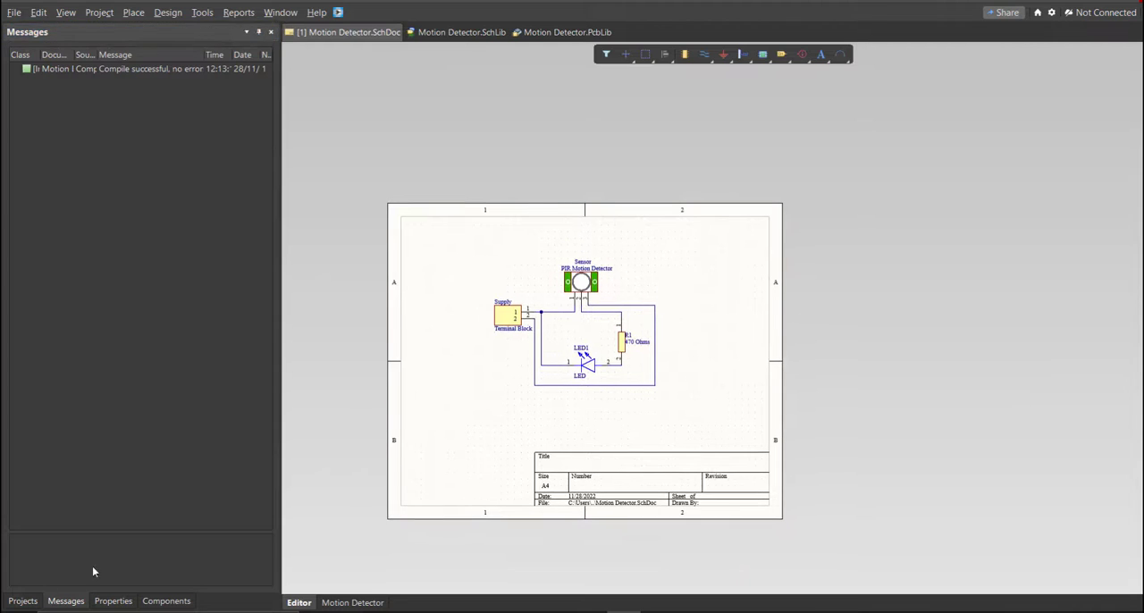
pyautogui.click(22, 602)
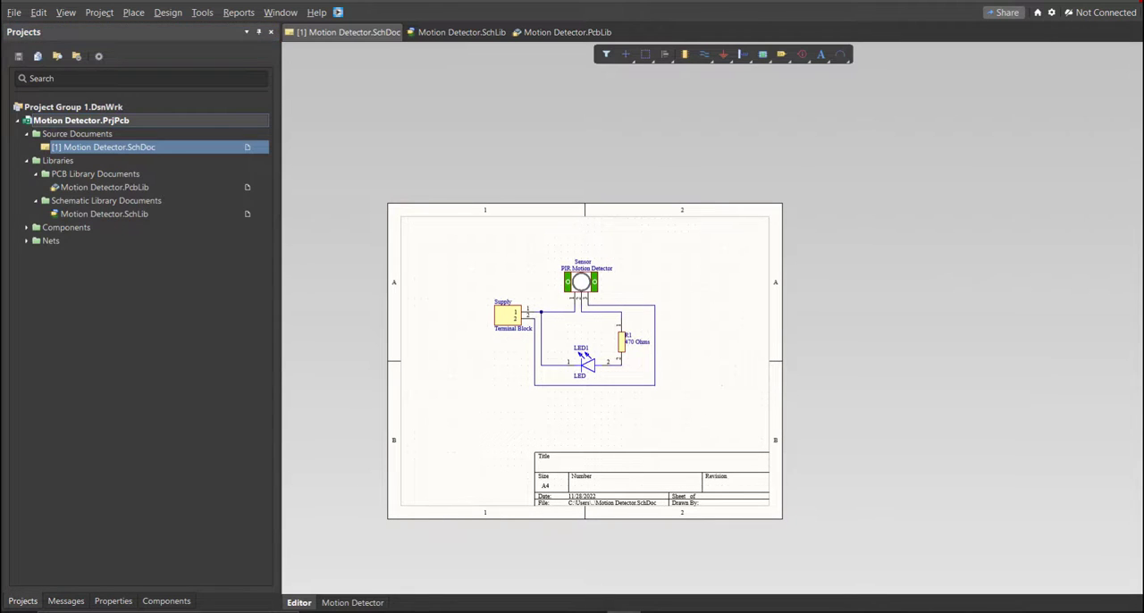
pyautogui.keyDown('ctrl'); pyautogui.scroll(5, 552, 315); pyautogui.keyUp('ctrl')
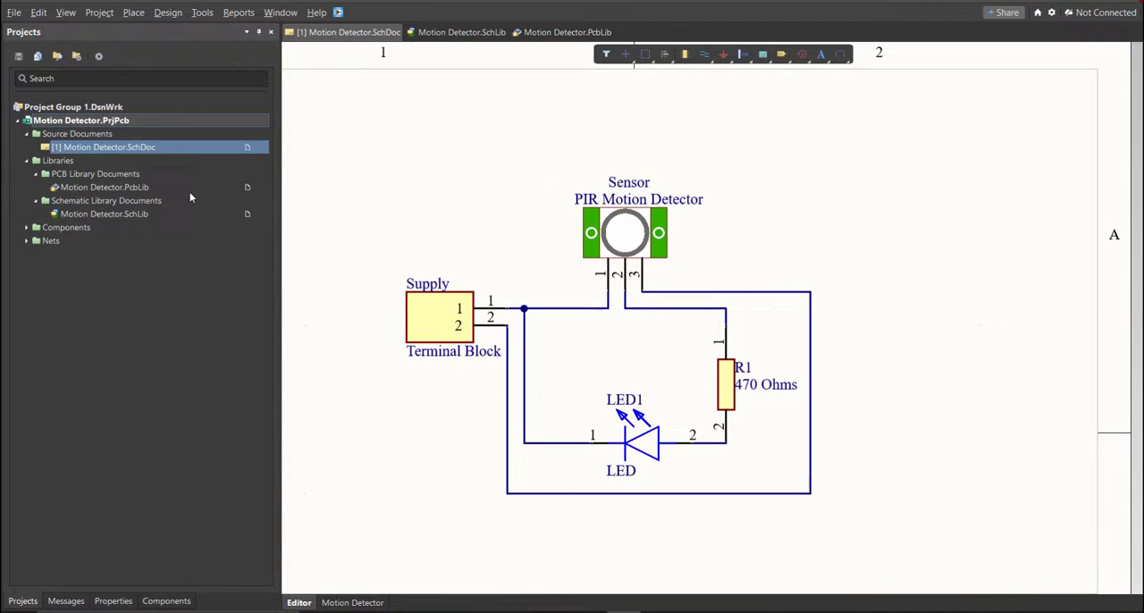
# - Add a new PCB document to the Motion Detector project
pyautogui.click(15, 12)
pyautogui.moveTo(67, 49)
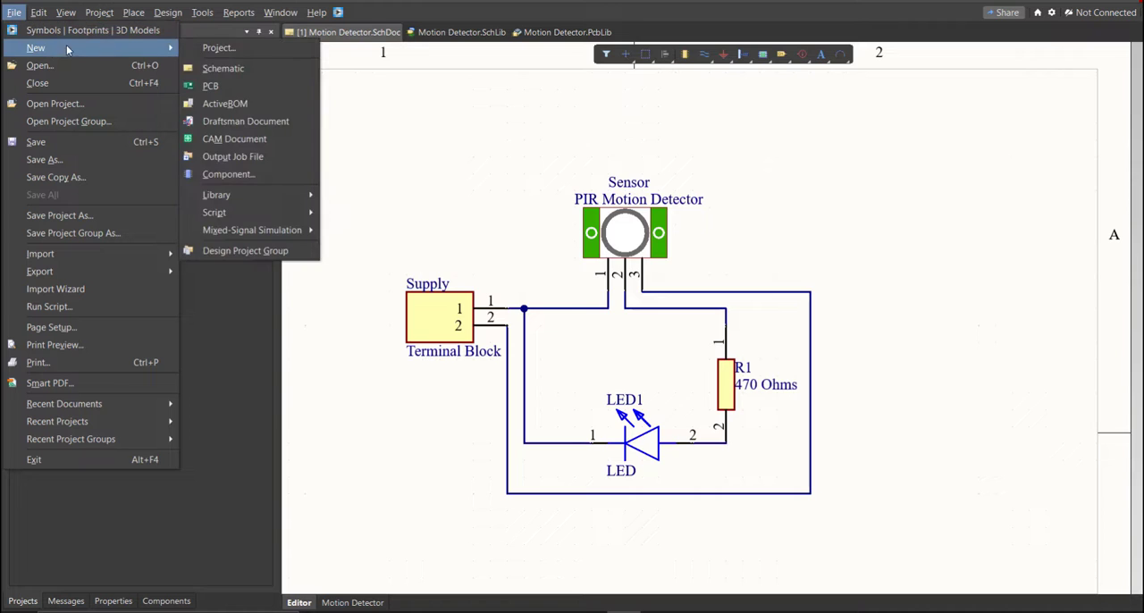
pyautogui.click(251, 85)
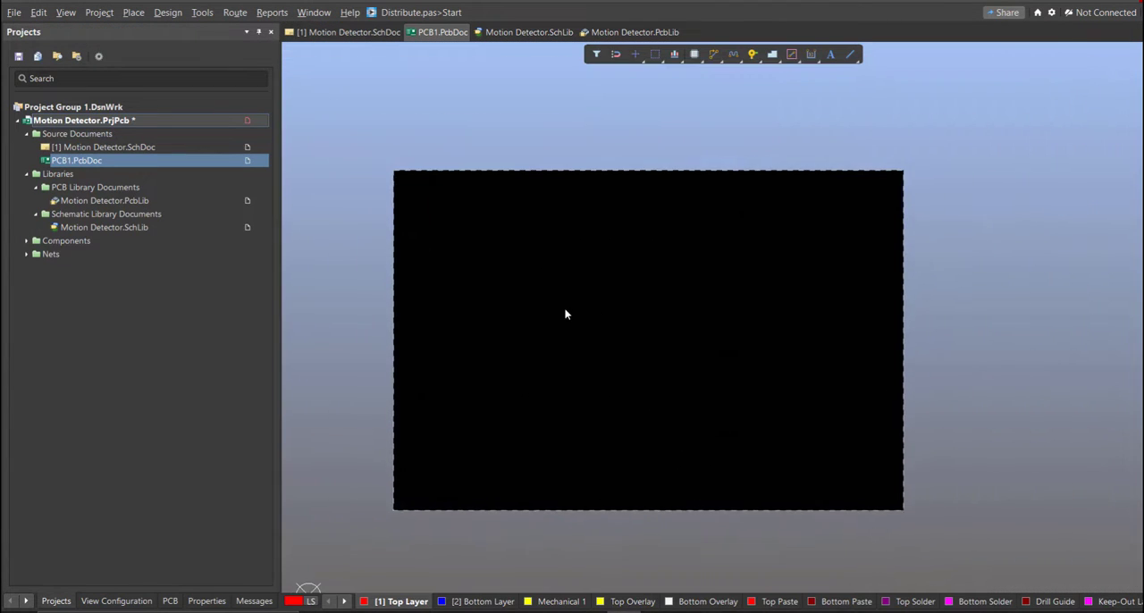
# - Save the new PCB document as Motion Detector in the project folder
pyautogui.hotkey('ctrl', 's')
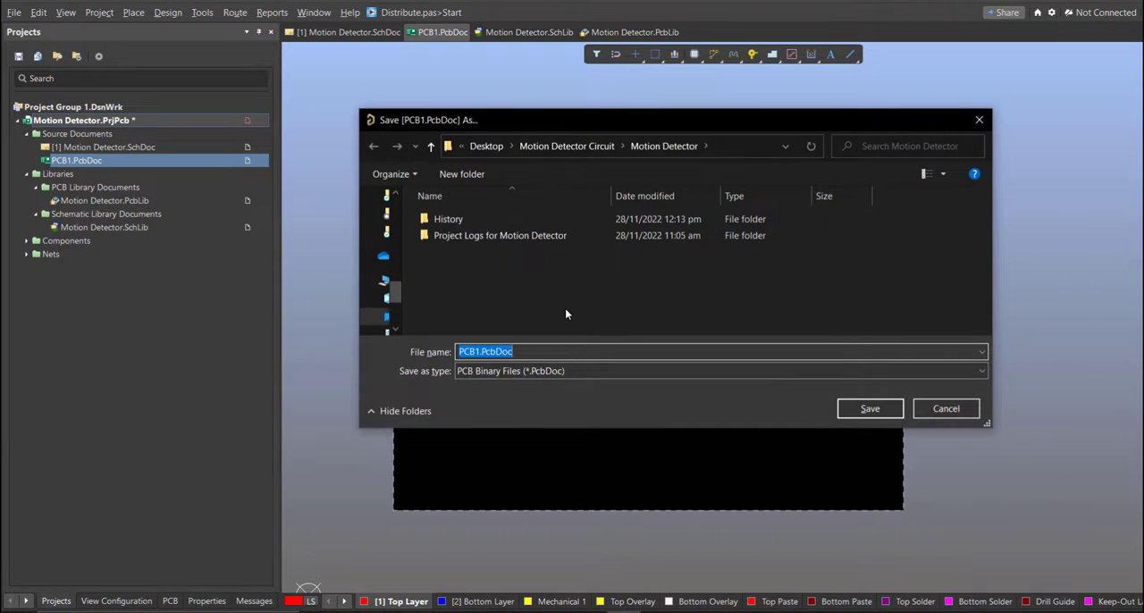
pyautogui.write('M')
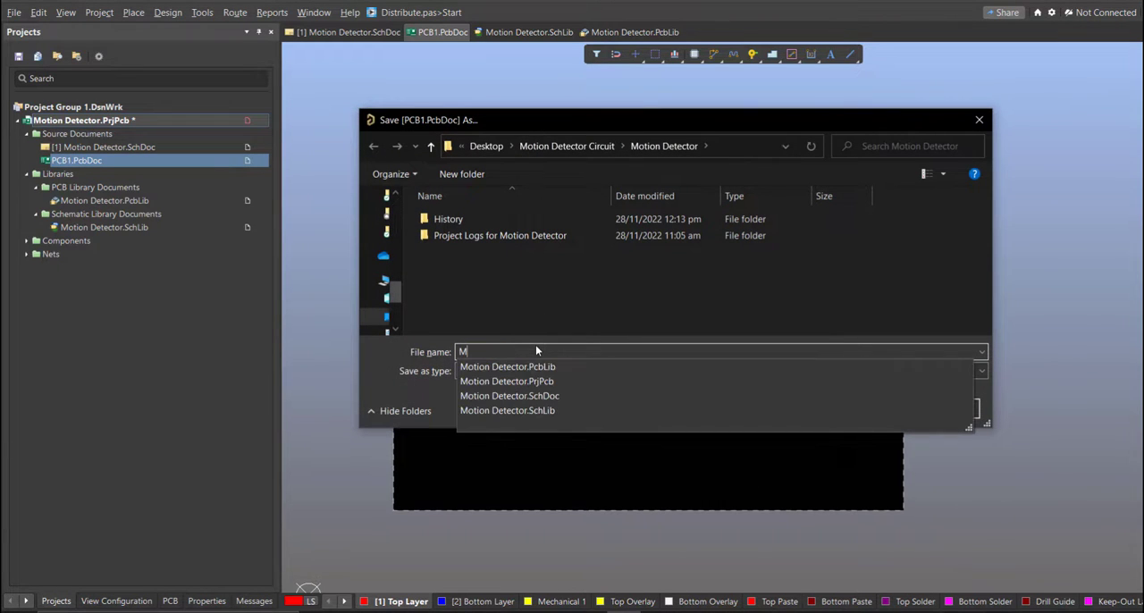
pyautogui.click(594, 362)
pyautogui.click(593, 354)
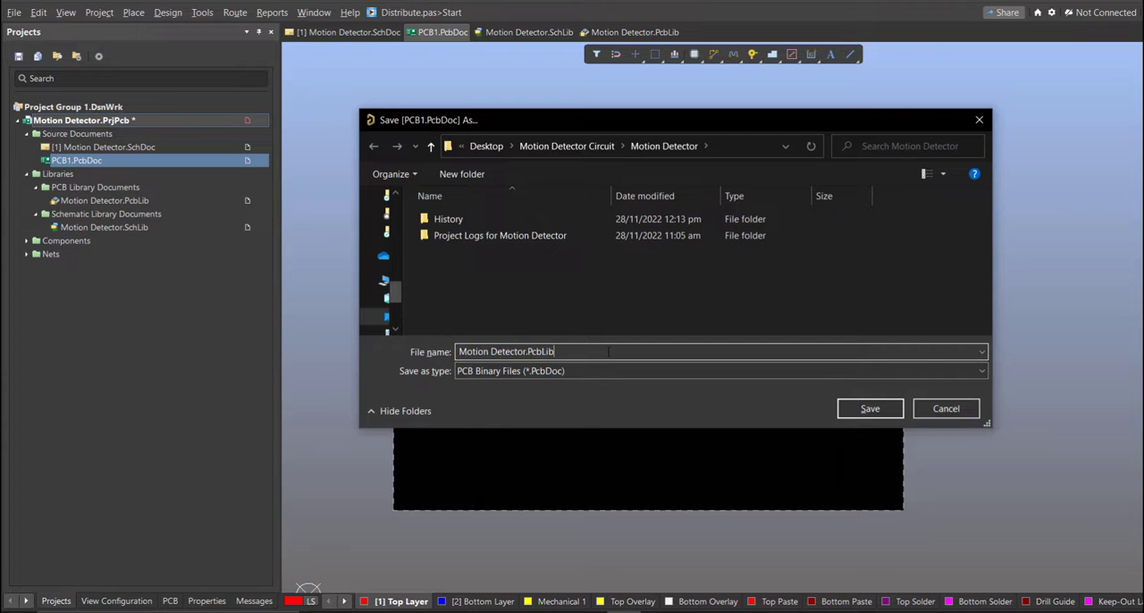
pyautogui.press('BackSpace')
pyautogui.press('BackSpace')
pyautogui.press('BackSpace')
pyautogui.press('BackSpace')
pyautogui.press('BackSpace')
pyautogui.press('BackSpace')
pyautogui.press('BackSpace')
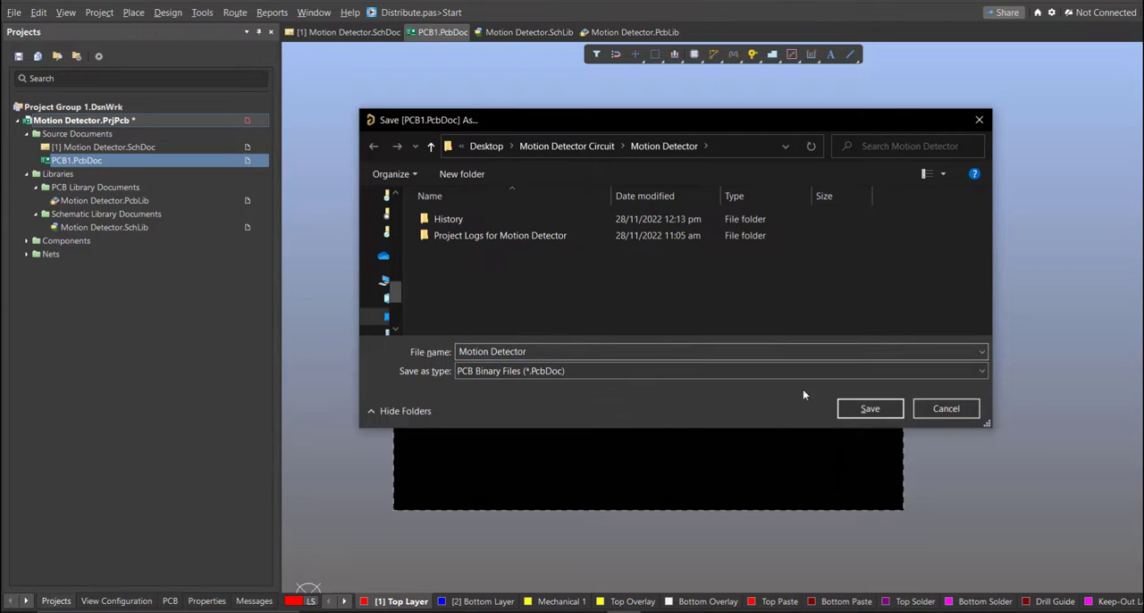
pyautogui.click(885, 408)
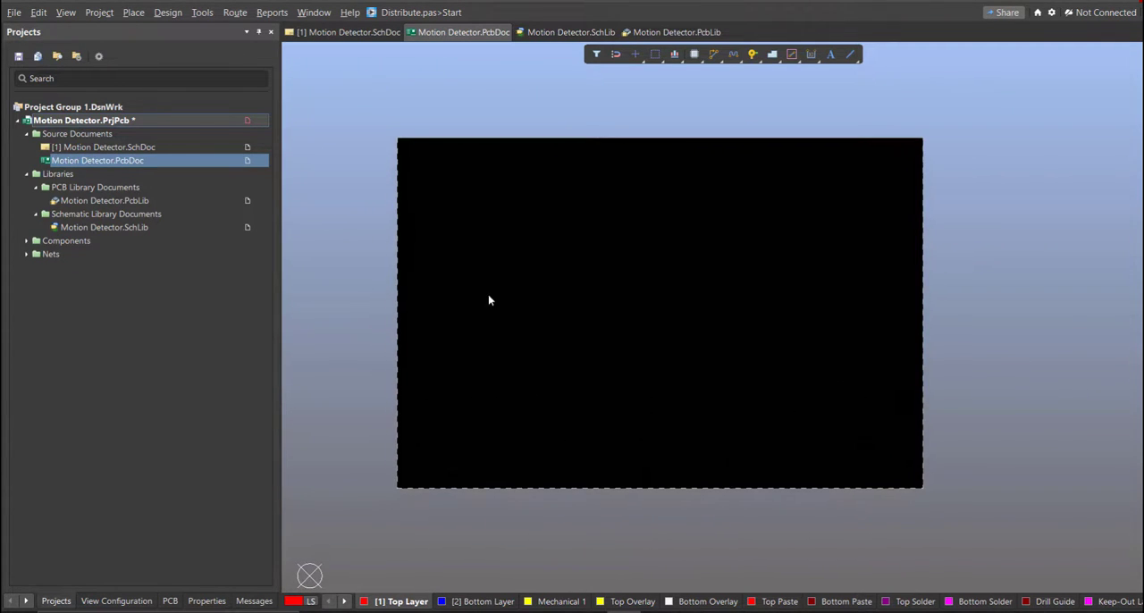
# - Save the Motion Detector project with its added PCB document
pyautogui.rightClick(195, 122)
pyautogui.click(253, 184)
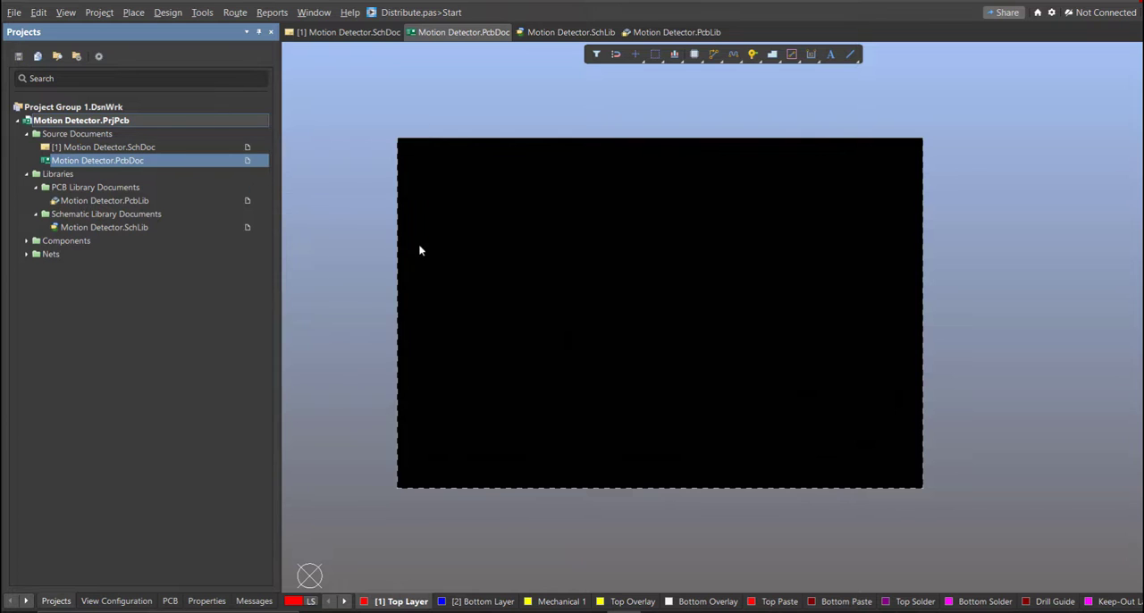
pyautogui.keyDown('ctrl'); pyautogui.scroll(1, 572, 290); pyautogui.keyUp('ctrl')
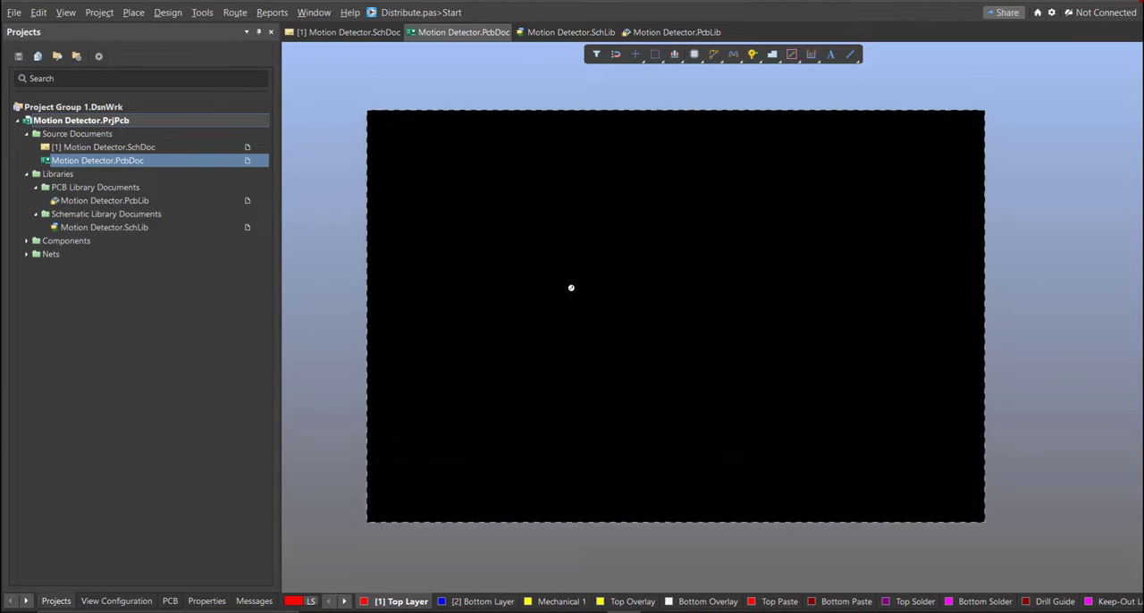
# - Return to the Motion Detector schematic and start updating Motion Detector.PcbDoc from it
pyautogui.doubleClick(215, 148)
pyautogui.keyDown('ctrl'); pyautogui.scroll(-1, 440, 258); pyautogui.keyUp('ctrl')
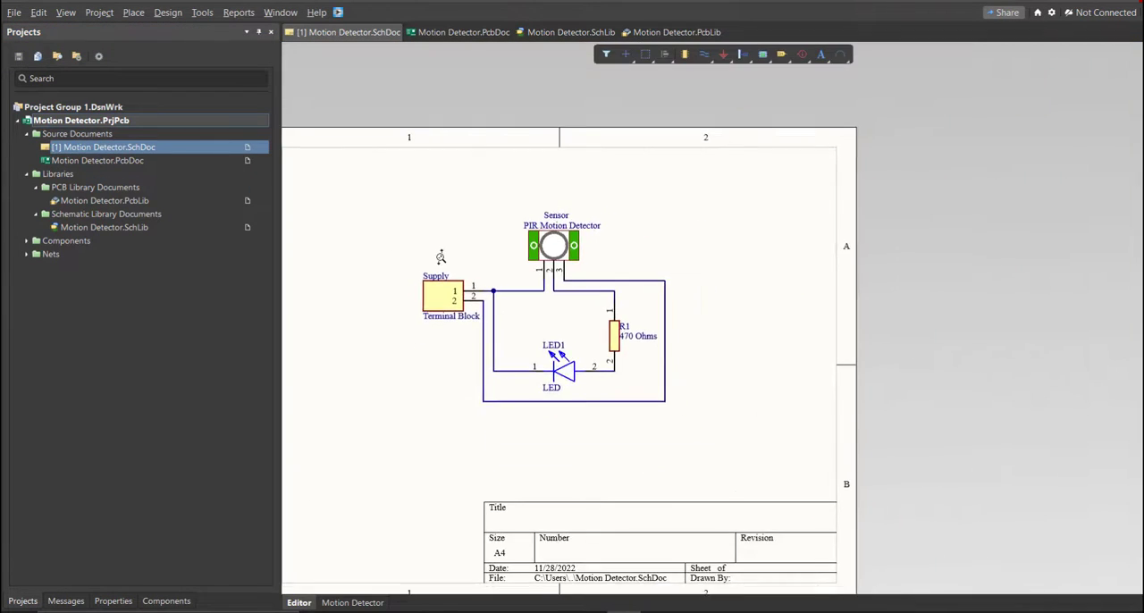
pyautogui.moveTo(475, 309); pyautogui.dragTo(522, 277, button='right')
pyautogui.keyDown('ctrl'); pyautogui.scroll(-1, 522, 277); pyautogui.keyUp('ctrl')
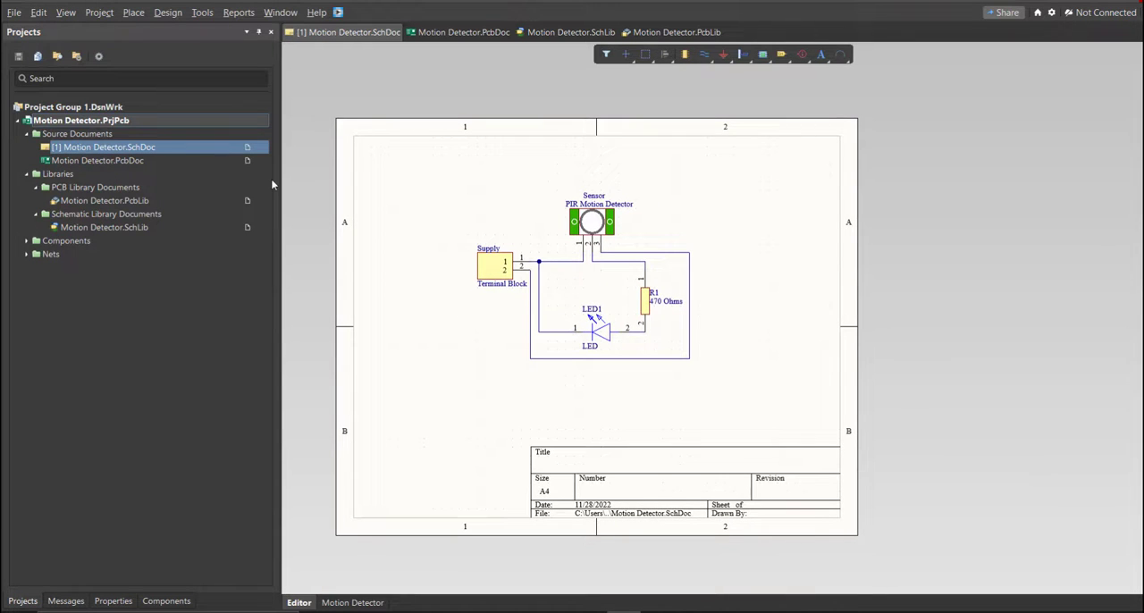
pyautogui.click(168, 13)
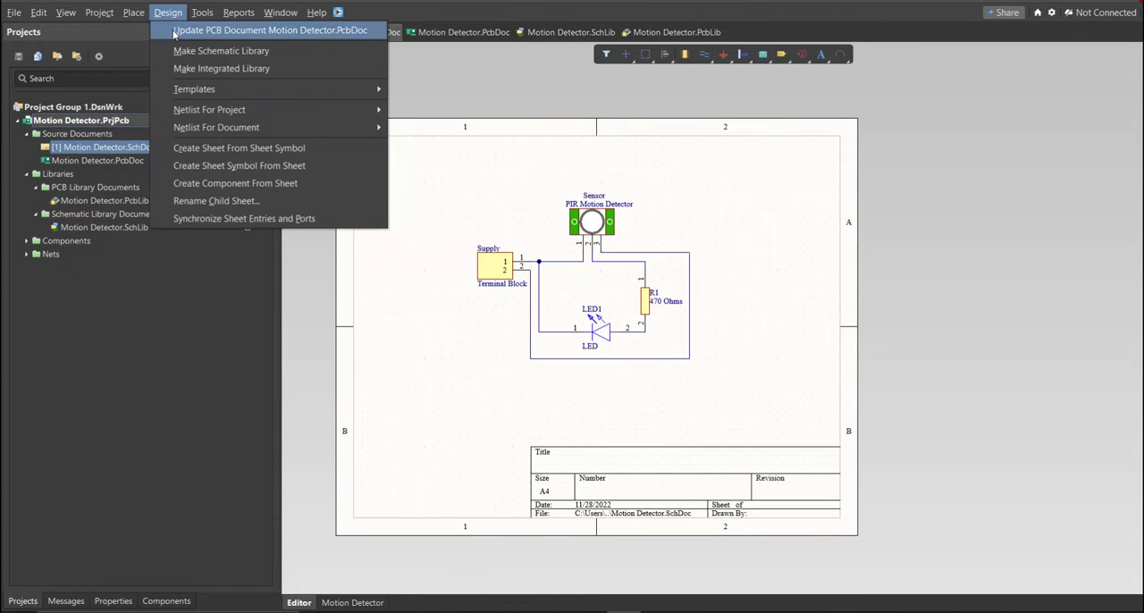
pyautogui.click(174, 31)
pyautogui.moveTo(408, 117); pyautogui.dragTo(399, 137)
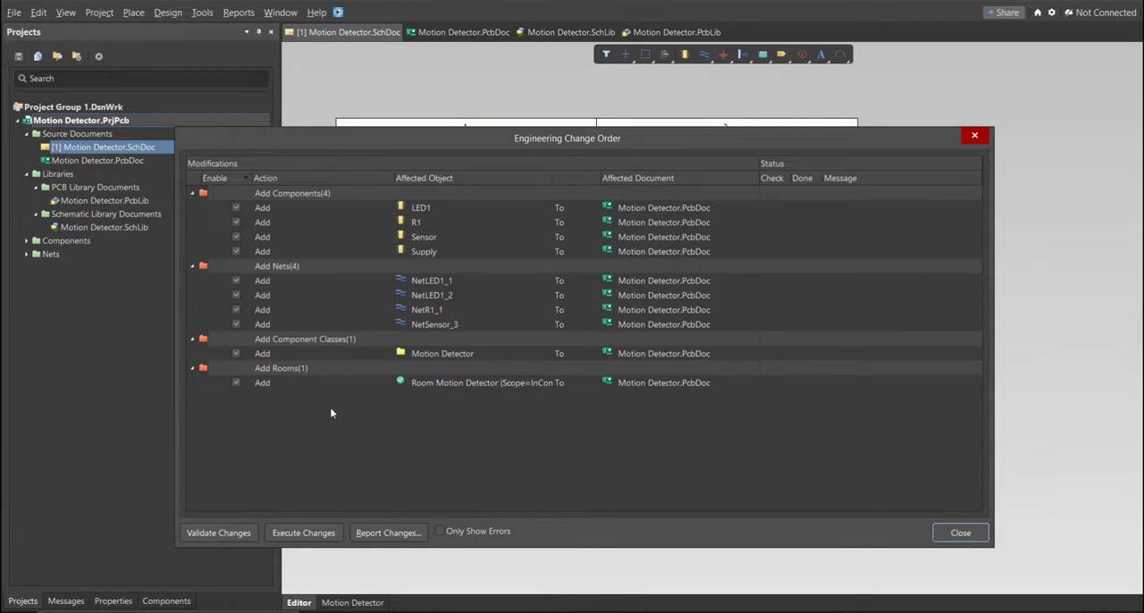
# - Validate and execute all listed engineering changes, then close the change order
pyautogui.click(238, 532)
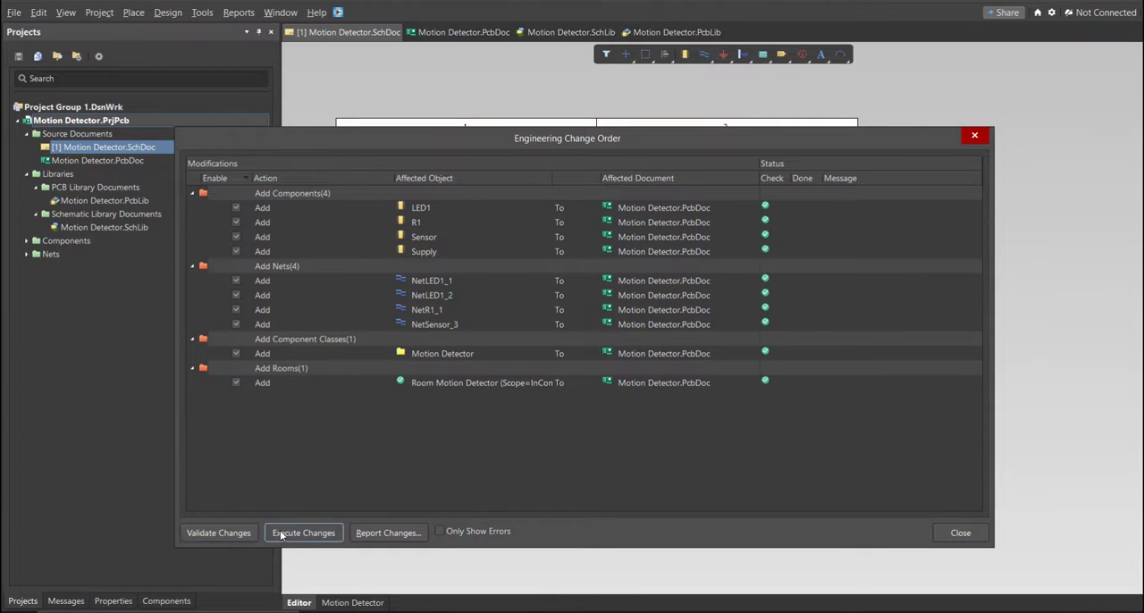
pyautogui.click(282, 532)
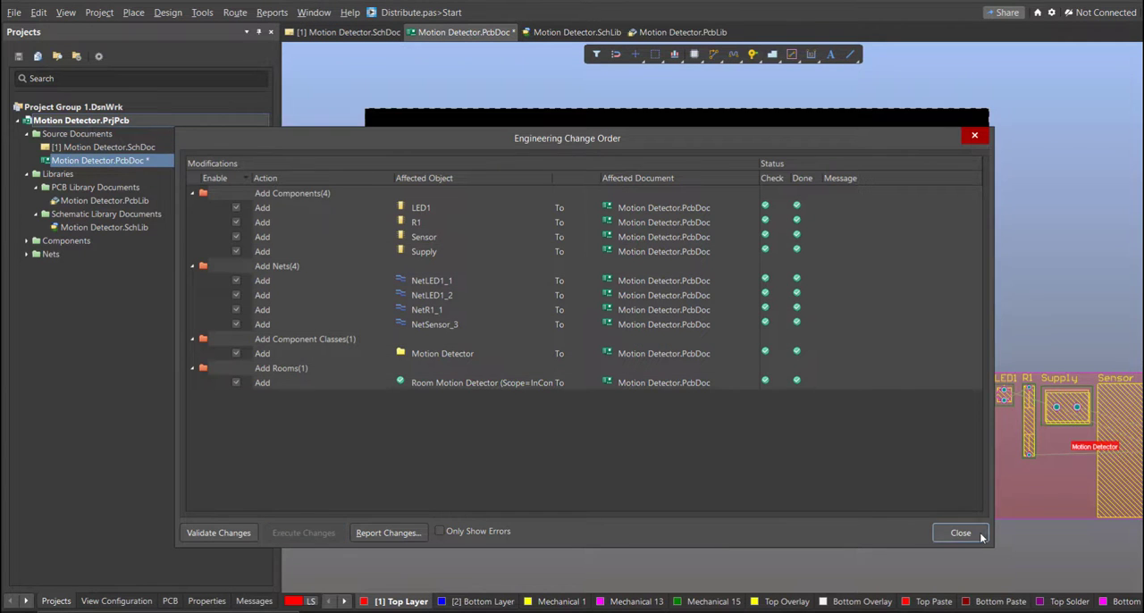
pyautogui.click(959, 533)
# - Move the Sensor and Supply footprints into the board's lower-left area, rotating each so the Sensor pads face the Supply
pyautogui.keyDown('ctrl'); pyautogui.scroll(-2, 912, 478); pyautogui.keyUp('ctrl')
pyautogui.moveTo(995, 480); pyautogui.dragTo(533, 458)
pyautogui.press('space')
pyautogui.press('space')
pyautogui.moveTo(945, 438); pyautogui.dragTo(655, 464)
pyautogui.press('space')
pyautogui.press('space')
pyautogui.press('space')
# - Move R1 and LED1 onto the board and arrange them in a row between the Sensor and Supply
pyautogui.moveTo(912, 451); pyautogui.dragTo(593, 451)
pyautogui.moveTo(894, 429); pyautogui.dragTo(521, 478)
pyautogui.keyDown('ctrl'); pyautogui.scroll(2, 895, 425); pyautogui.keyUp('ctrl')
pyautogui.keyDown('ctrl'); pyautogui.scroll(2, 444, 451); pyautogui.keyUp('ctrl')
pyautogui.moveTo(555, 522); pyautogui.dragTo(721, 440, button='right')
pyautogui.moveTo(794, 429); pyautogui.dragTo(776, 437)
pyautogui.moveTo(656, 433); pyautogui.dragTo(662, 419, button='right')
pyautogui.keyDown('ctrl'); pyautogui.scroll(2, 661, 419); pyautogui.keyUp('ctrl')
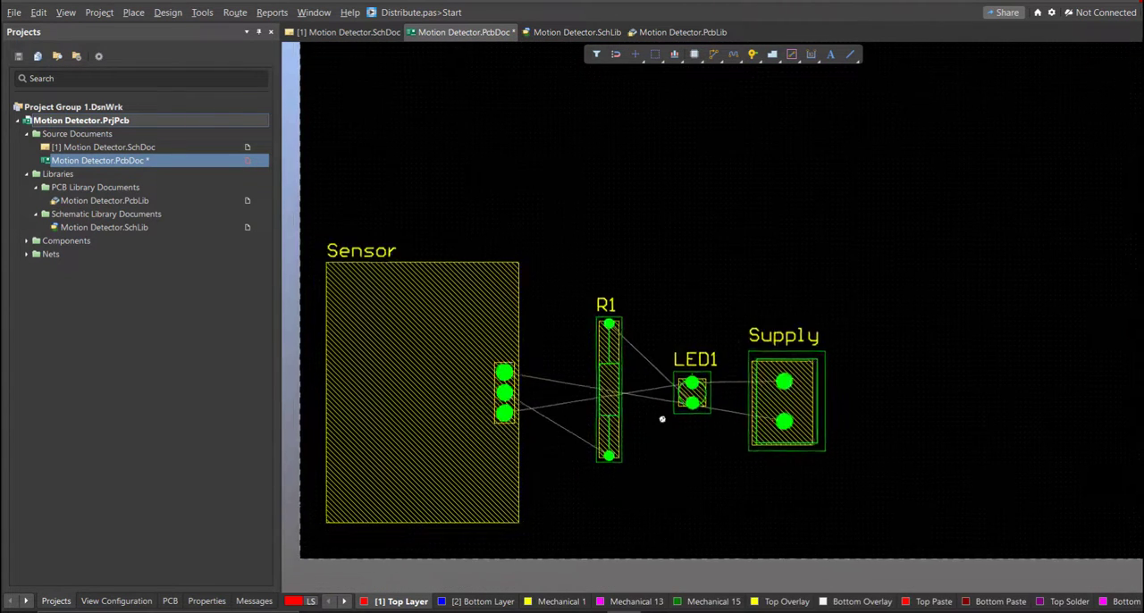
# - Shift R1, LED1 and Supply closer to the Sensor, keeping them in a row
pyautogui.moveTo(608, 457); pyautogui.dragTo(560, 470)
pyautogui.moveTo(691, 405); pyautogui.dragTo(620, 429)
pyautogui.moveTo(787, 422); pyautogui.dragTo(709, 439)
pyautogui.keyDown('ctrl'); pyautogui.scroll(-3, 727, 419); pyautogui.keyUp('ctrl')
pyautogui.moveTo(815, 443); pyautogui.dragTo(753, 477, button='right')
# - Delete the Motion Detector room beside the board and switch to Board Planning Mode
pyautogui.keyDown('ctrl'); pyautogui.scroll(-1, 753, 478); pyautogui.keyUp('ctrl')
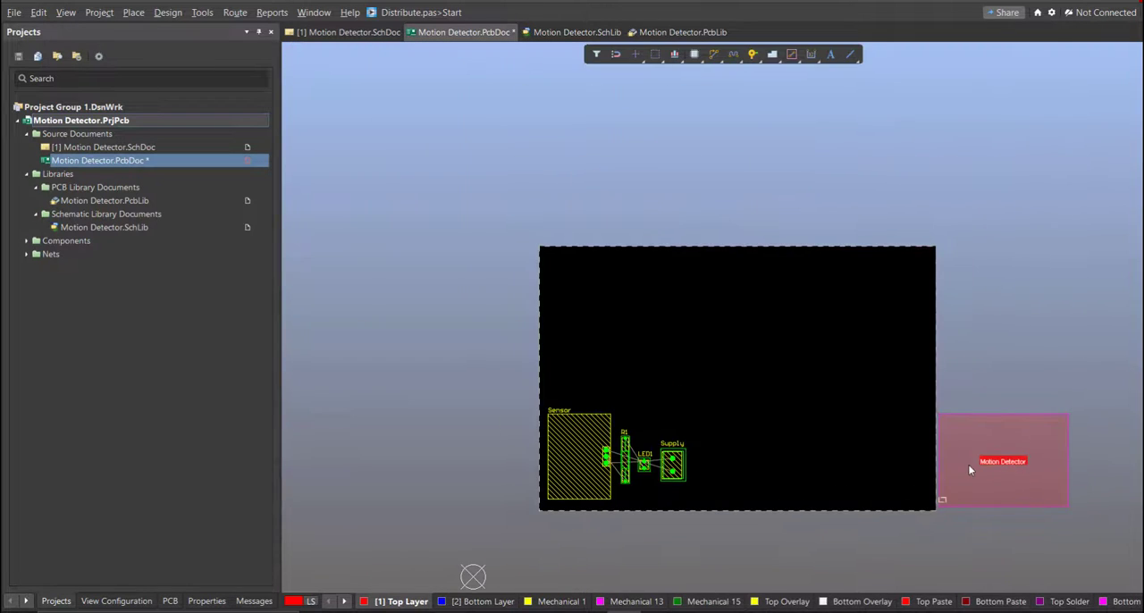
pyautogui.click(968, 465)
pyautogui.press('1')
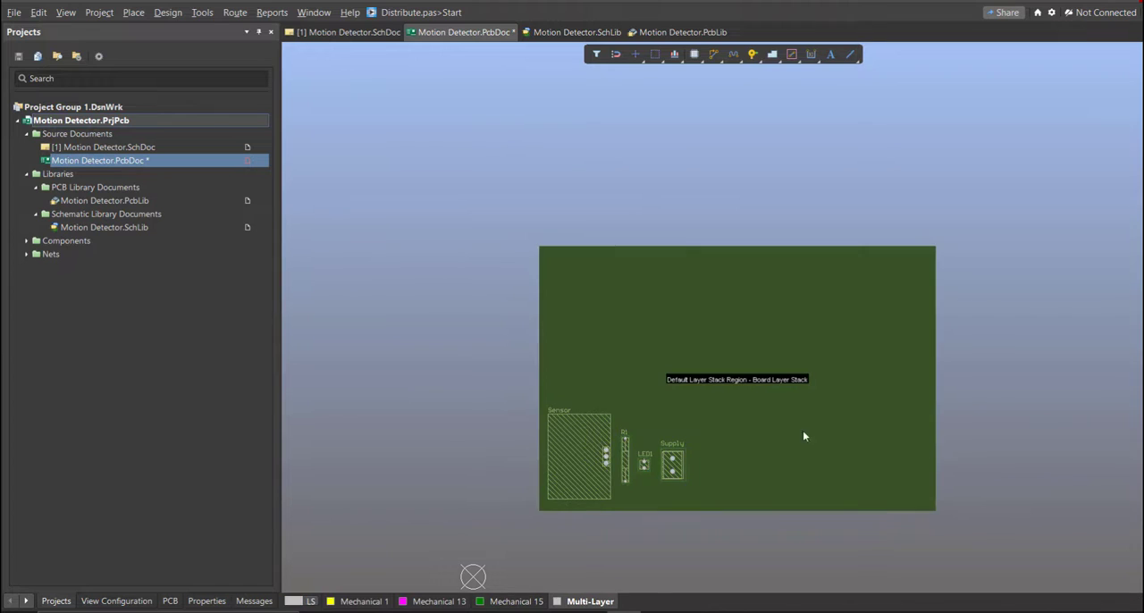
# - Edit the board shape, moving its right edge inward to a short distance beyond the Supply footprint
pyautogui.click(136, 12)
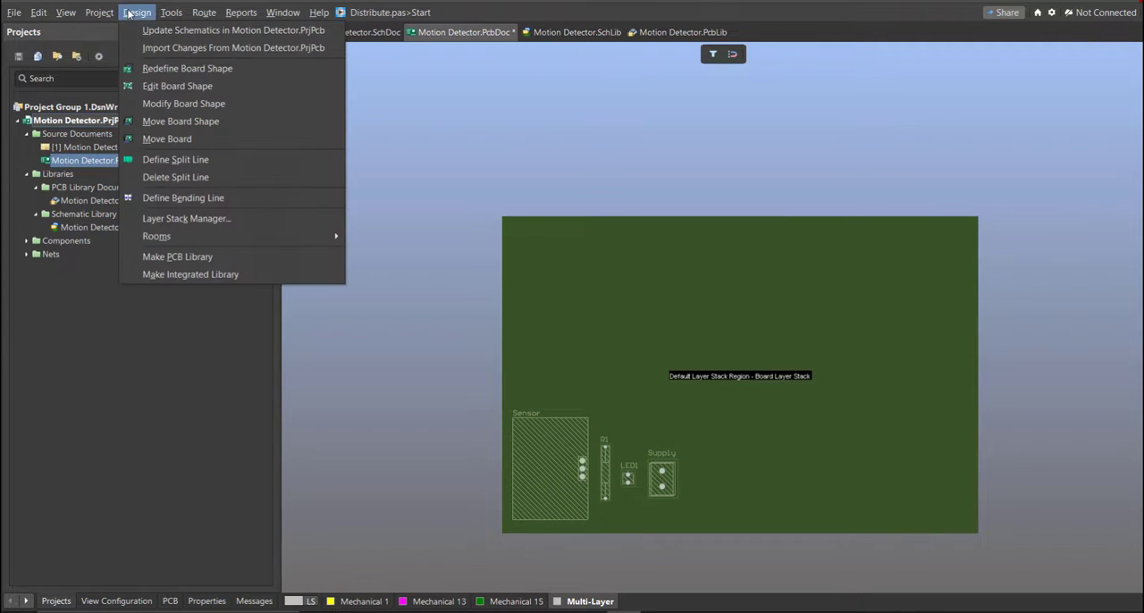
pyautogui.click(181, 85)
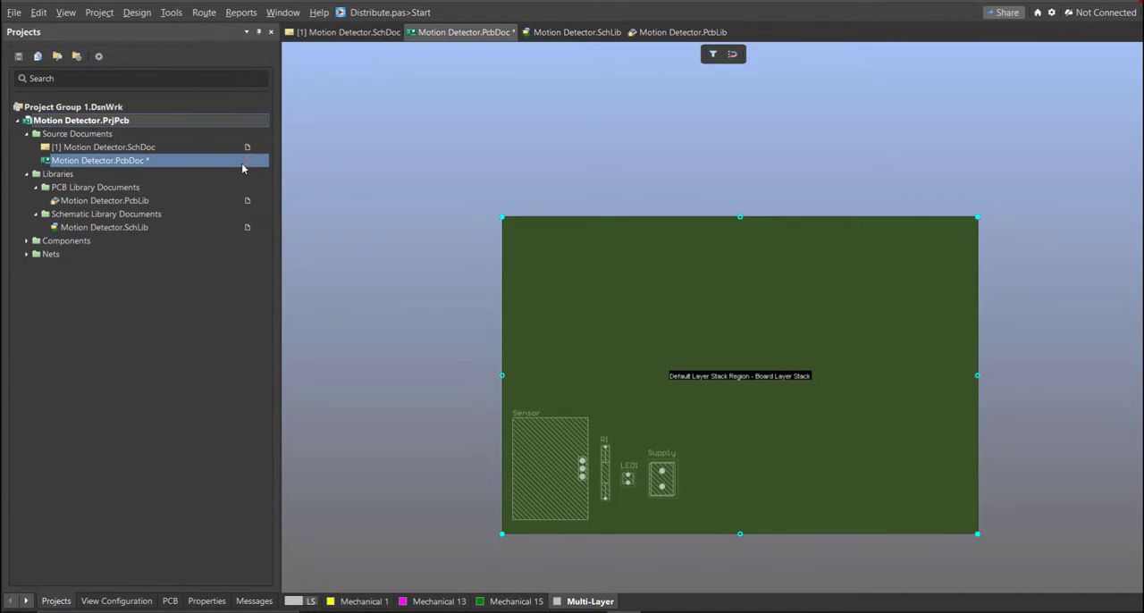
pyautogui.keyDown('ctrl'); pyautogui.scroll(2, 679, 416); pyautogui.keyUp('ctrl')
pyautogui.keyDown('ctrl'); pyautogui.scroll(-1, 547, 360); pyautogui.keyUp('ctrl')
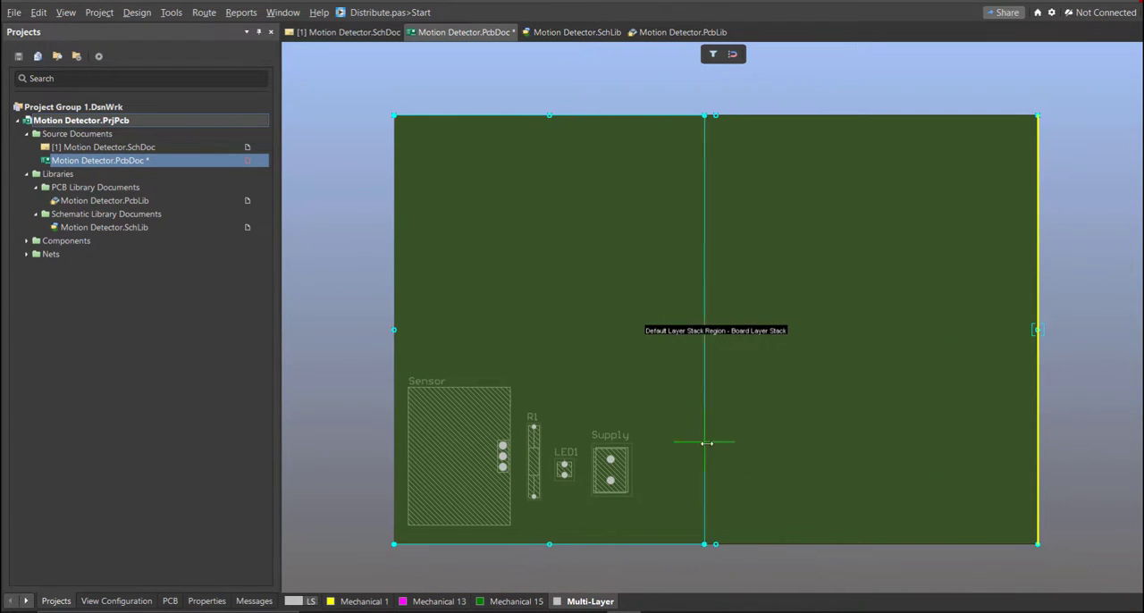
pyautogui.moveTo(706, 442); pyautogui.dragTo(717, 442)
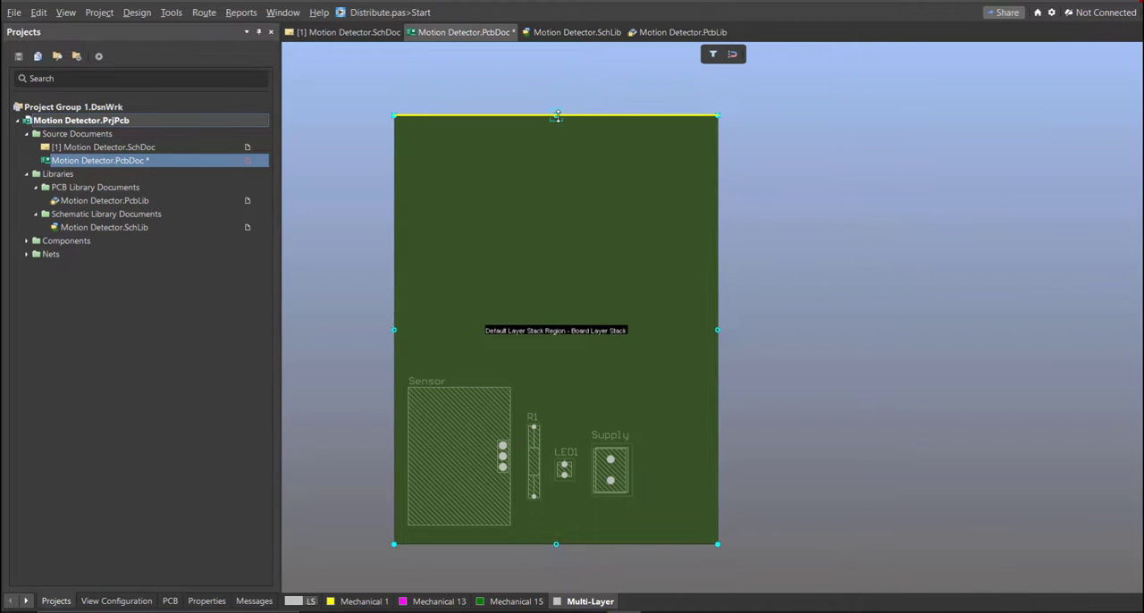
# - Move the board's upper edge down to just above the Sensor label
pyautogui.keyDown('ctrl'); pyautogui.scroll(5, 534, 410); pyautogui.keyUp('ctrl')
pyautogui.moveTo(533, 343)
pyautogui.mouseDown()
pyautogui.moveTo(533, 408)
pyautogui.moveTo(533, 338)
pyautogui.mouseUp()
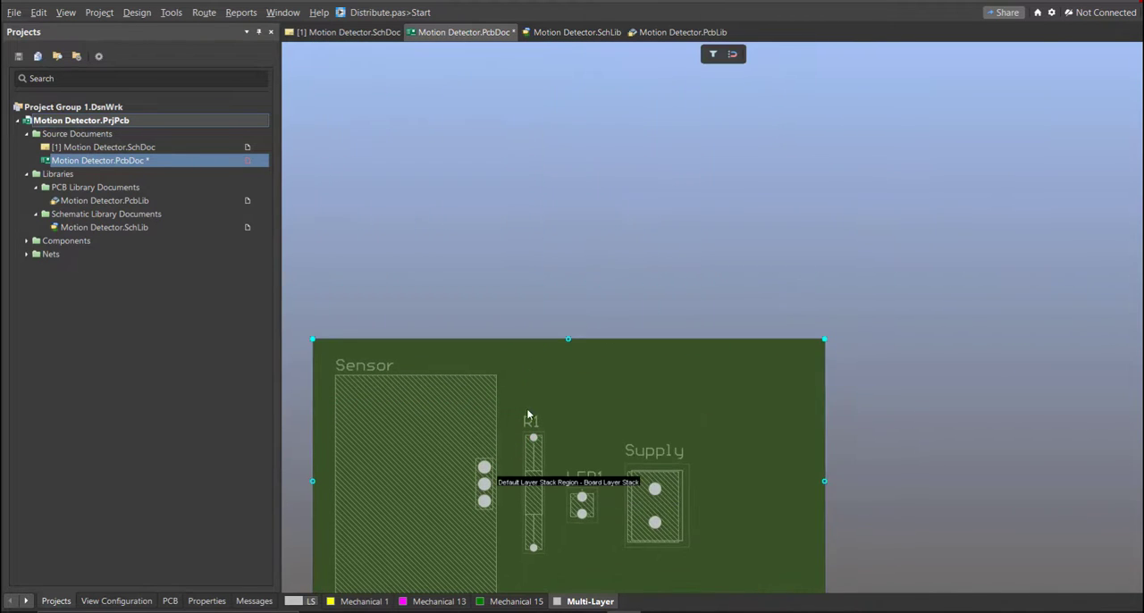
pyautogui.moveTo(553, 460); pyautogui.dragTo(586, 339, button='right')
pyautogui.keyDown('ctrl'); pyautogui.scroll(-3, 586, 339); pyautogui.keyUp('ctrl')
pyautogui.keyDown('ctrl'); pyautogui.scroll(1, 587, 380); pyautogui.keyUp('ctrl')
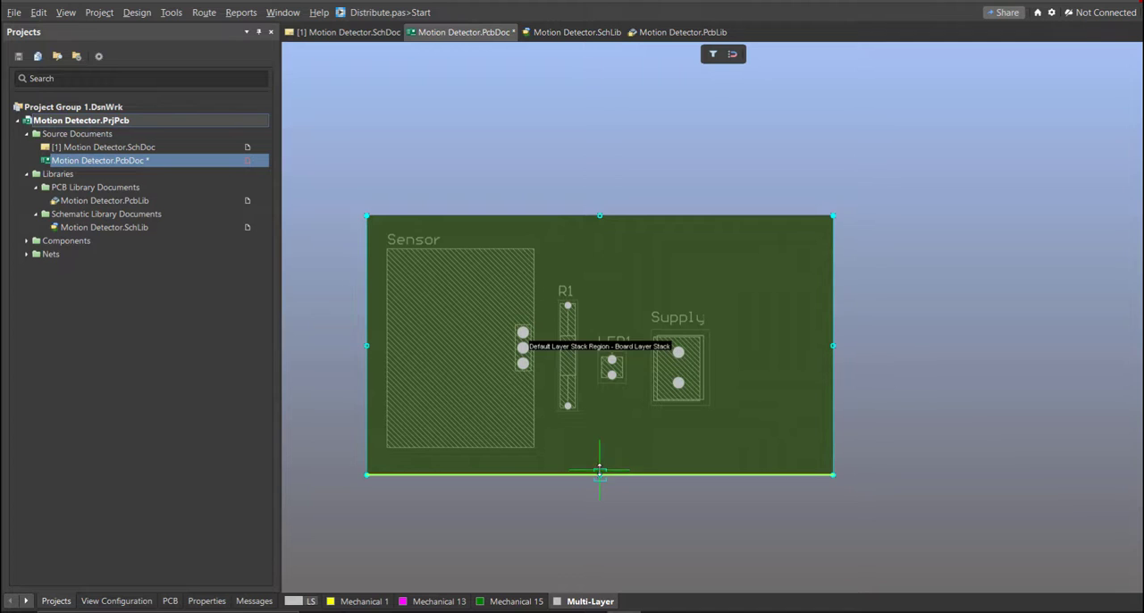
# - Tighten the board height by moving the lower edge up and the upper edge to the Sensor label, and return to the 2D layout
pyautogui.moveTo(601, 466); pyautogui.dragTo(600, 464)
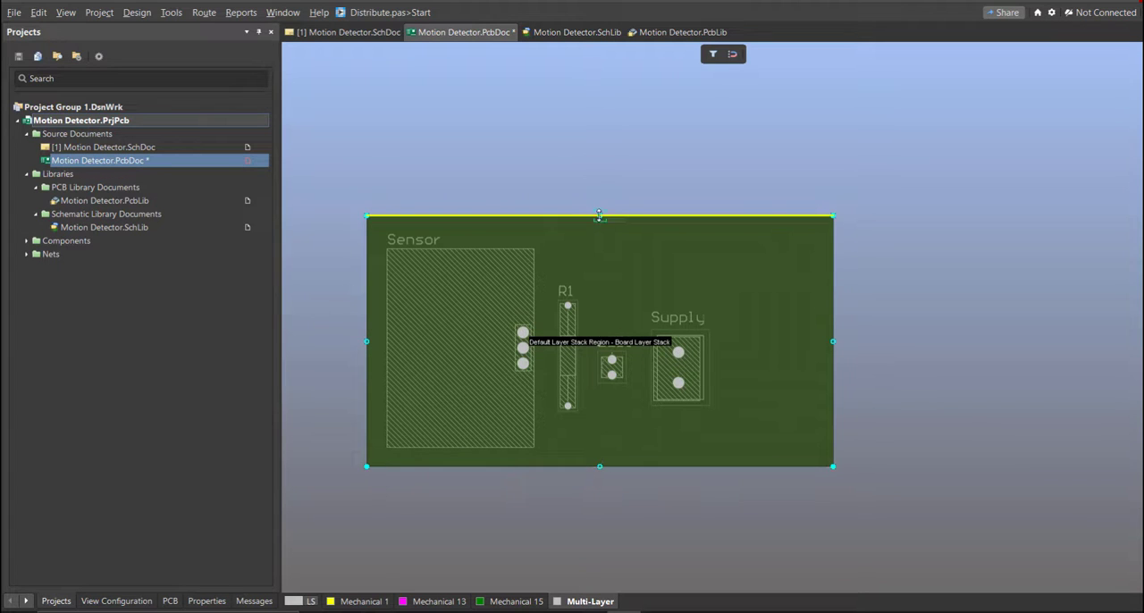
pyautogui.moveTo(593, 230); pyautogui.dragTo(593, 234)
pyautogui.click(583, 175)
pyautogui.press('2')
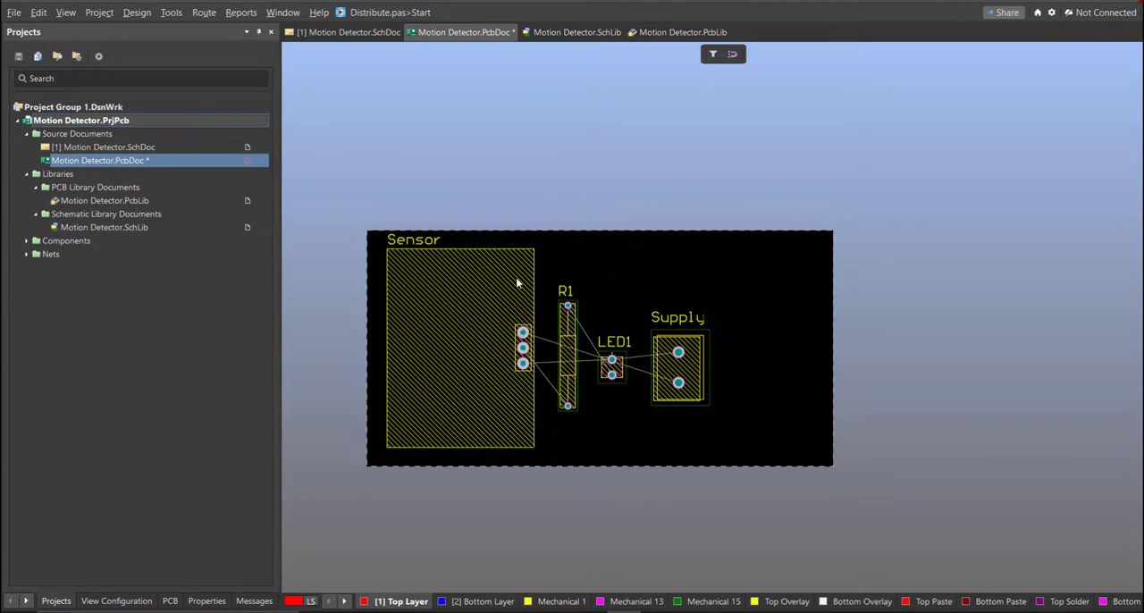
pyautogui.keyDown('ctrl'); pyautogui.scroll(2, 514, 304); pyautogui.keyUp('ctrl')
pyautogui.keyDown('ctrl'); pyautogui.scroll(1, 520, 301); pyautogui.keyUp('ctrl')
pyautogui.moveTo(747, 410); pyautogui.dragTo(769, 414)
pyautogui.moveTo(667, 411); pyautogui.dragTo(666, 393)
pyautogui.keyDown('ctrl'); pyautogui.scroll(-1, 723, 442); pyautogui.keyUp('ctrl')
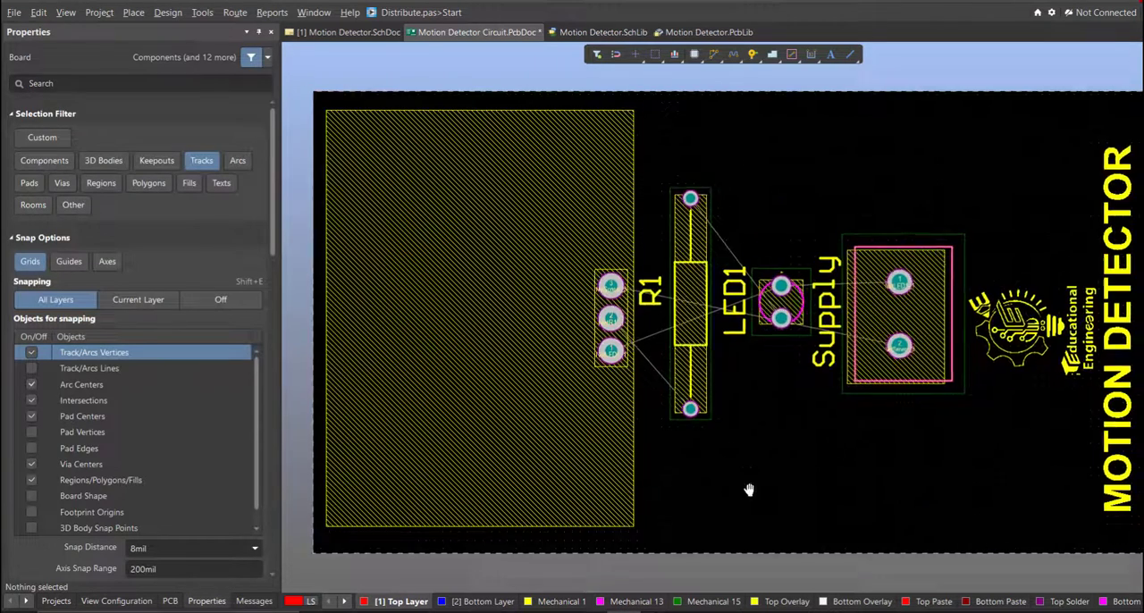
pyautogui.moveTo(629, 346); pyautogui.dragTo(817, 475, button='right')
pyautogui.keyDown('ctrl'); pyautogui.scroll(1, 812, 496); pyautogui.keyUp('ctrl')
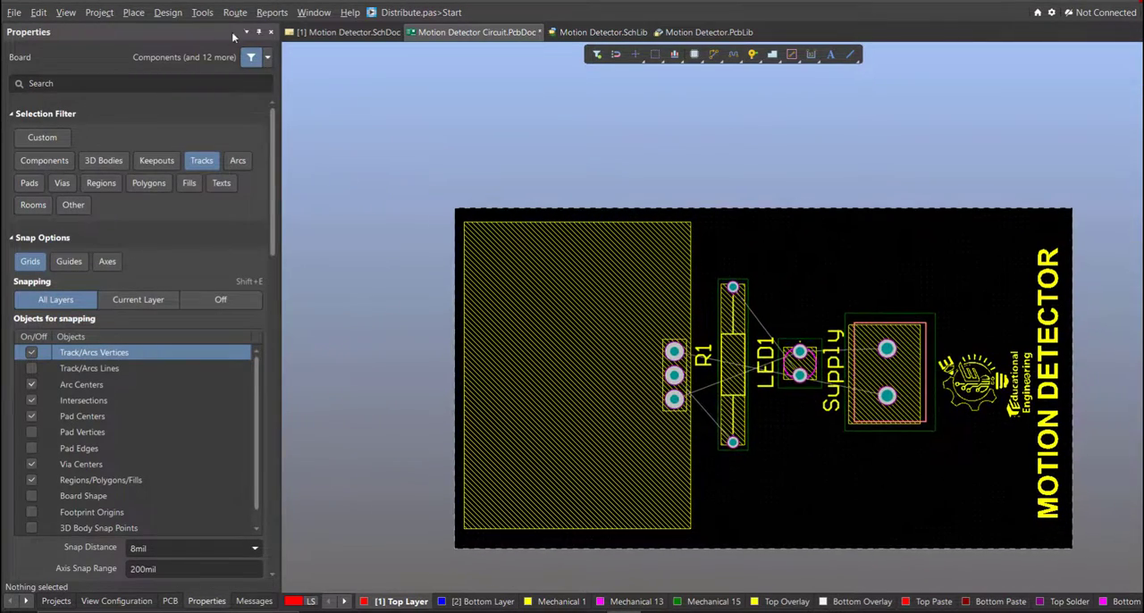
# - Interactively route a 50 mil Top Layer track with 45-degree corners from Sensor pad 1 to LED1 pad 1
pyautogui.click(235, 13)
pyautogui.click(257, 46)
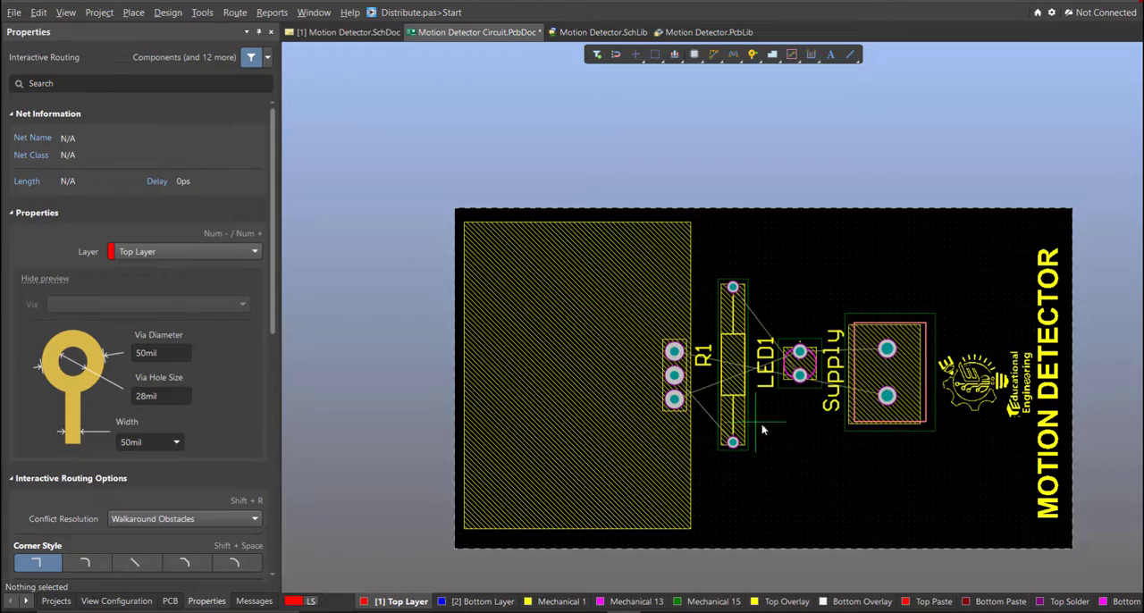
pyautogui.keyDown('ctrl'); pyautogui.scroll(2, 762, 430); pyautogui.keyUp('ctrl')
pyautogui.moveTo(688, 456); pyautogui.dragTo(838, 526, button='right')
pyautogui.keyDown('ctrl'); pyautogui.scroll(1, 838, 525); pyautogui.keyUp('ctrl')
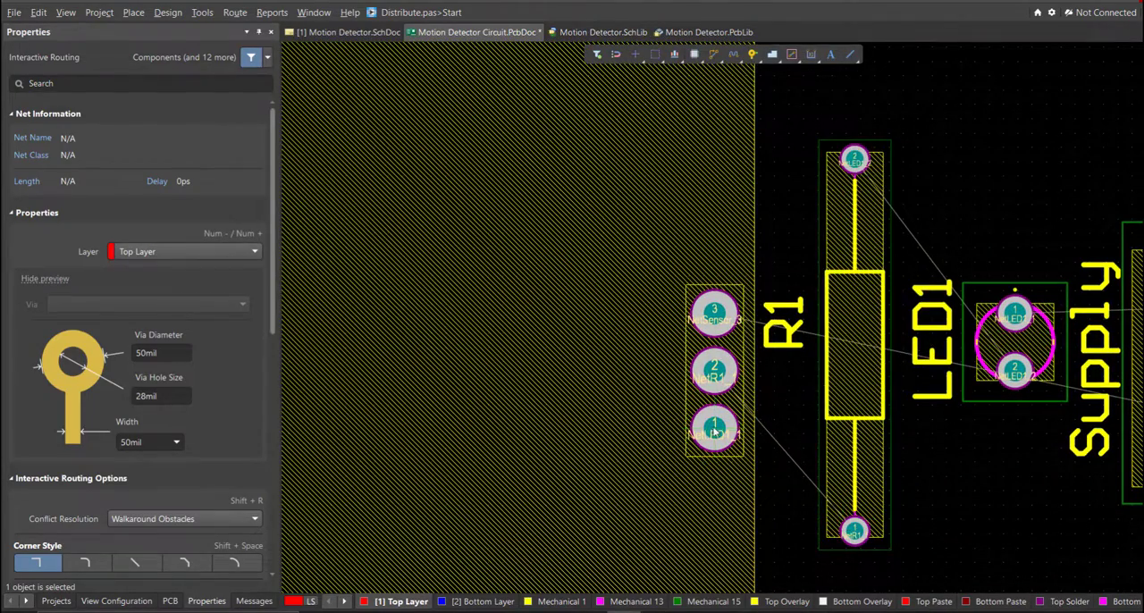
pyautogui.hotkey('shift', 'space')
pyautogui.click(714, 432)
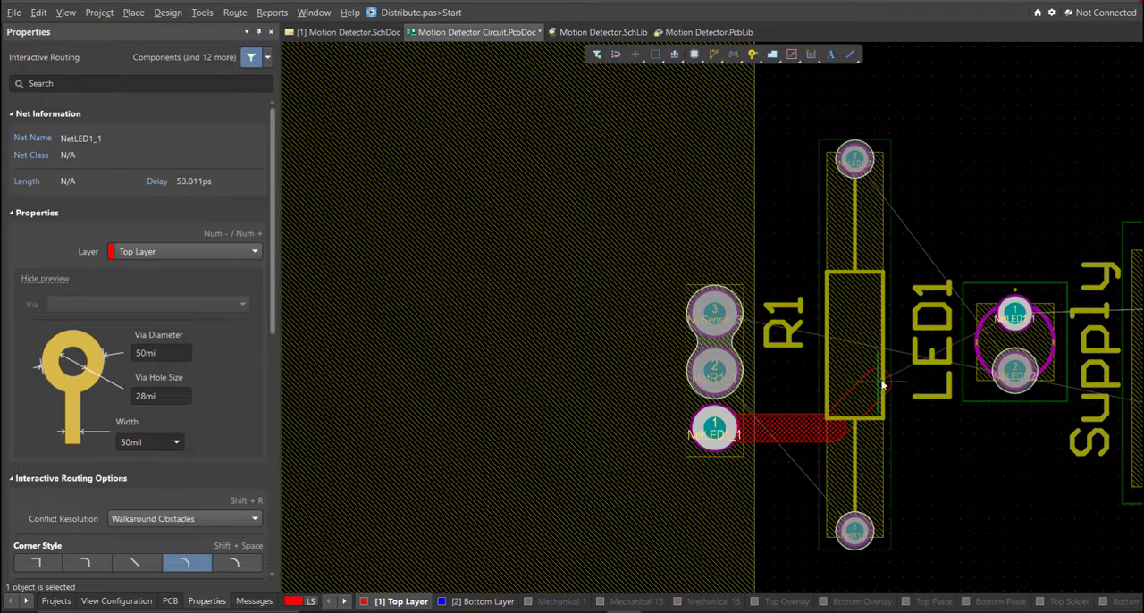
pyautogui.keyDown('ctrl'); pyautogui.scroll(6, 1010, 314); pyautogui.keyUp('ctrl')
pyautogui.click(1025, 318)
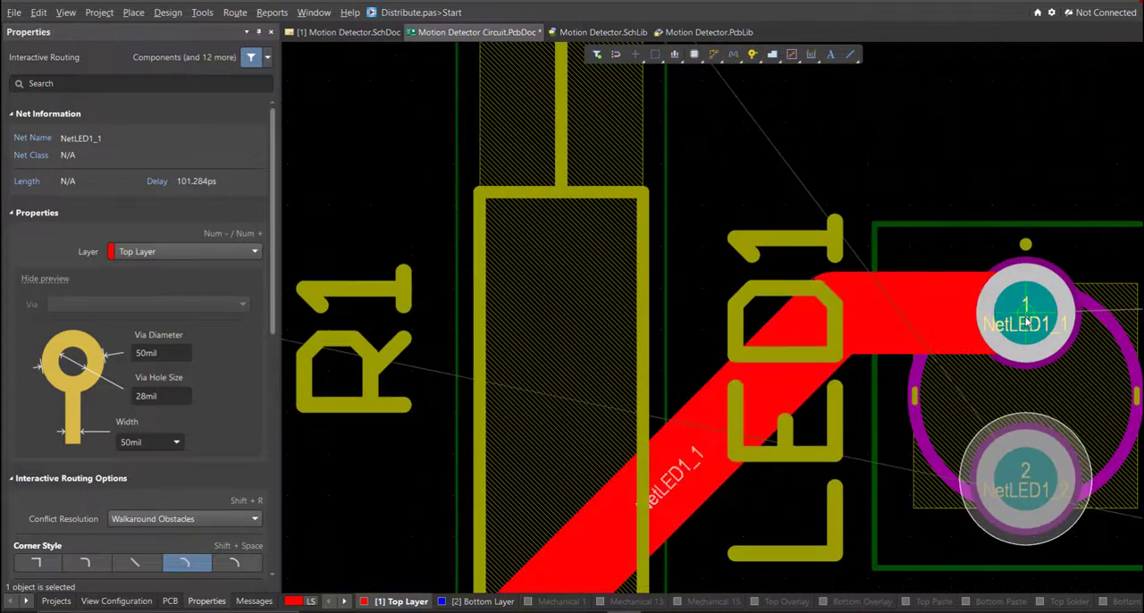
# - Route R1 pad 1 around to Sensor pad 2, and Sensor pad 3 around that track to Supply pad 2
pyautogui.keyDown('ctrl'); pyautogui.scroll(-7, 873, 314); pyautogui.keyUp('ctrl')
pyautogui.keyDown('ctrl'); pyautogui.scroll(1, 804, 438); pyautogui.keyUp('ctrl')
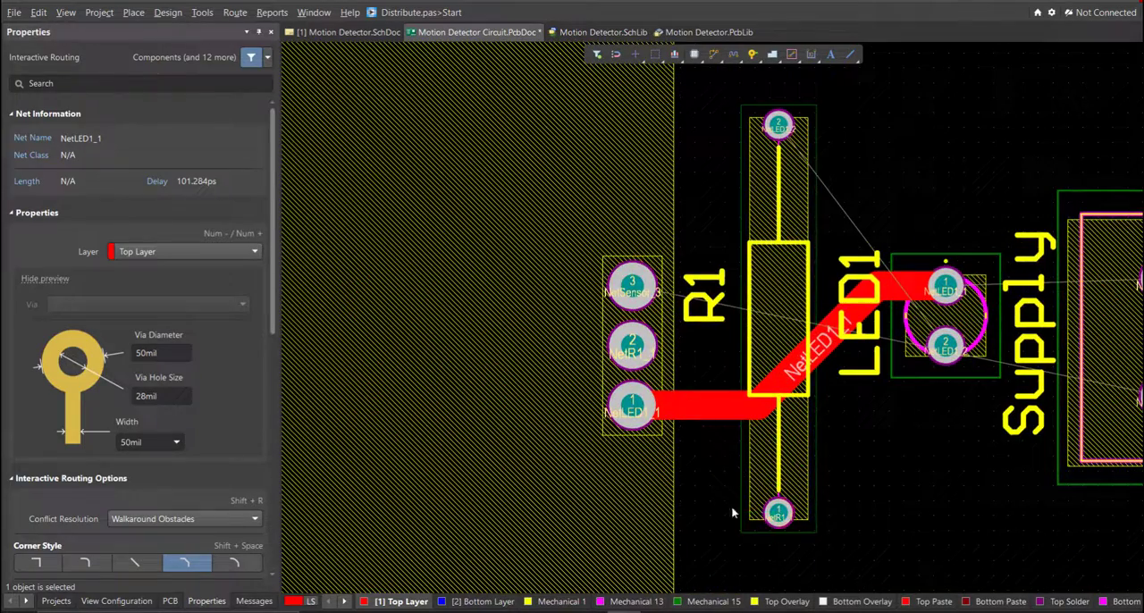
pyautogui.click(777, 512)
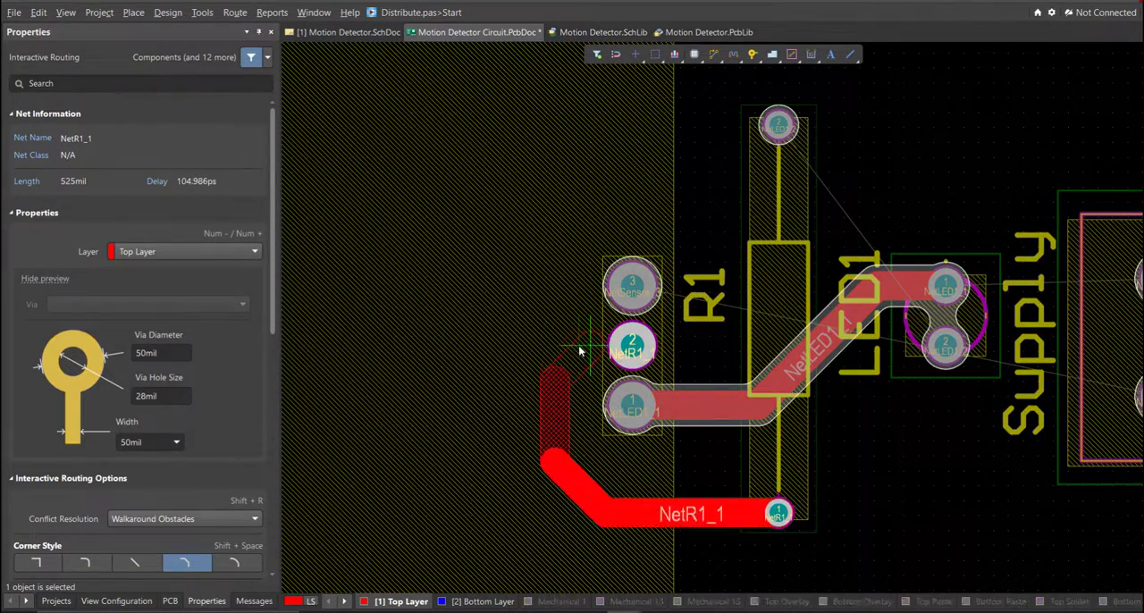
pyautogui.click(632, 344)
pyautogui.click(632, 284)
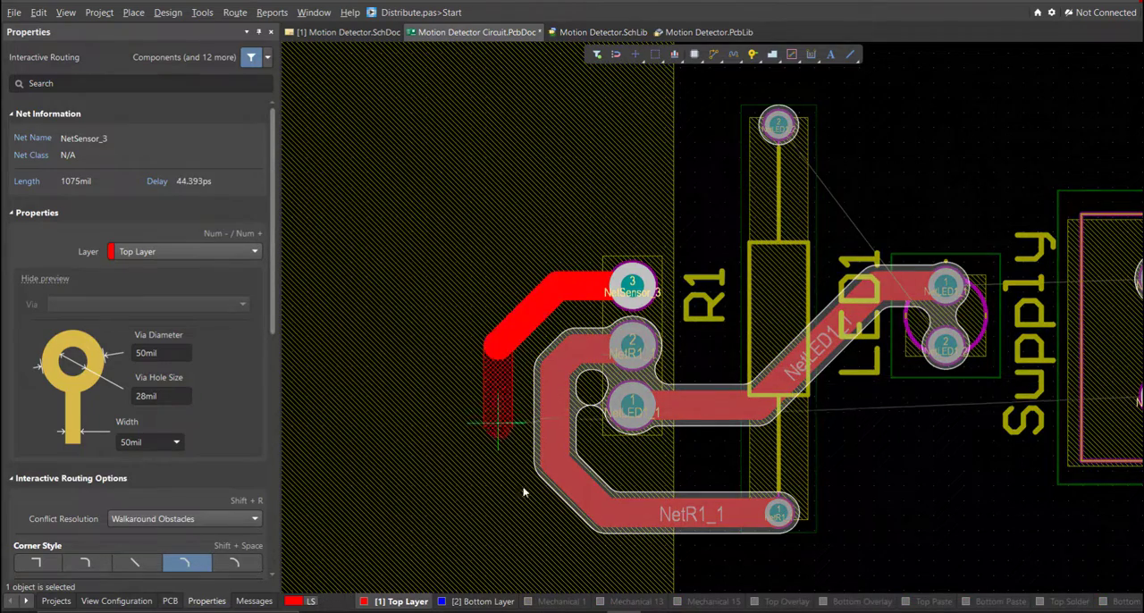
pyautogui.keyDown('ctrl'); pyautogui.scroll(-2, 548, 547); pyautogui.keyUp('ctrl')
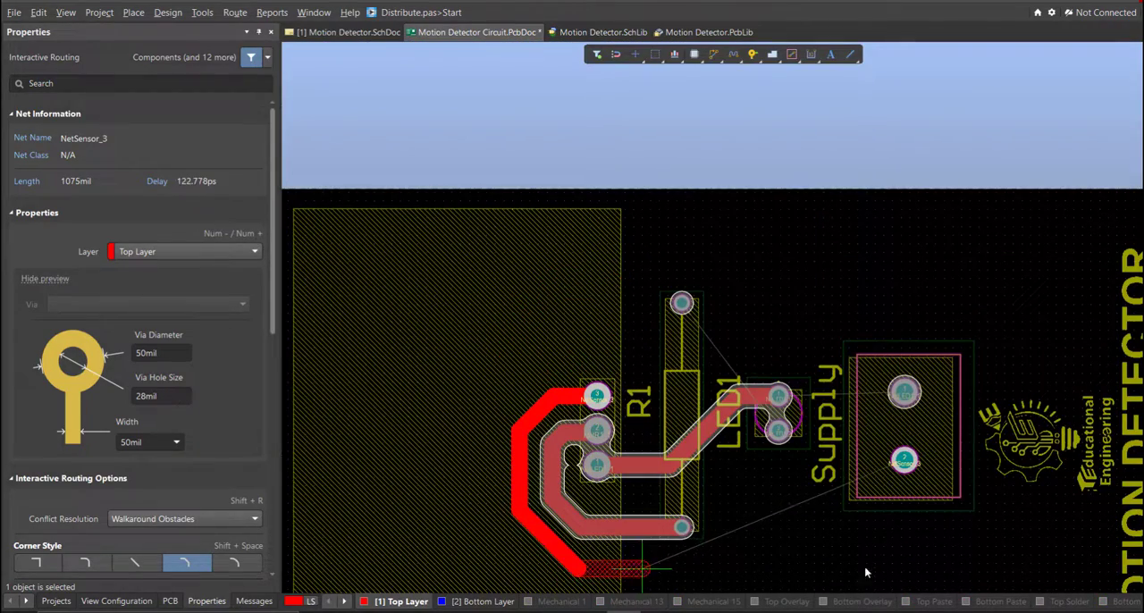
pyautogui.click(905, 460)
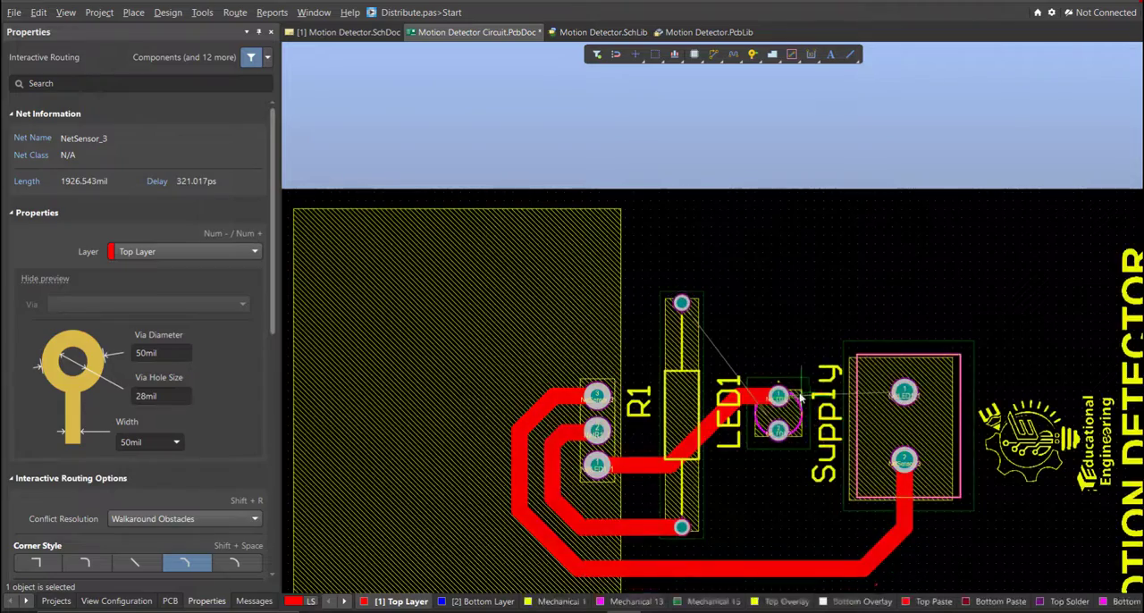
# - Route LED1 pad 2 to R1 pad 2 on the Top Layer, looping the track around Supply pad 1
pyautogui.keyDown('ctrl'); pyautogui.scroll(2, 786, 420); pyautogui.keyUp('ctrl')
pyautogui.moveTo(716, 478); pyautogui.dragTo(639, 473, button='right')
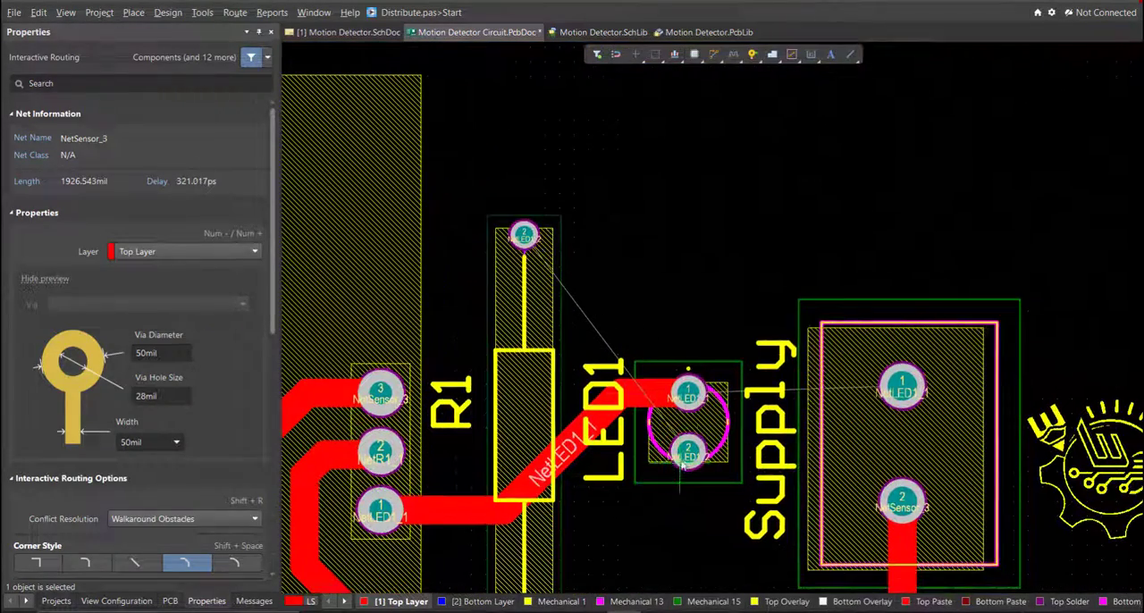
pyautogui.keyDown('ctrl'); pyautogui.scroll(-1, 706, 451); pyautogui.keyUp('ctrl')
pyautogui.click(692, 456)
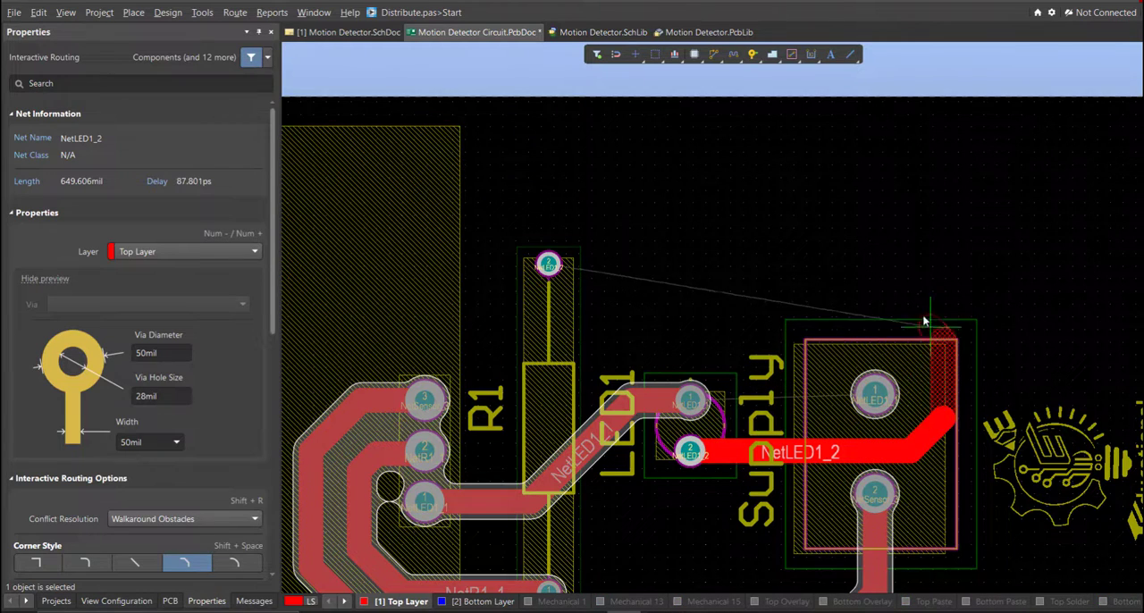
pyautogui.click(551, 265)
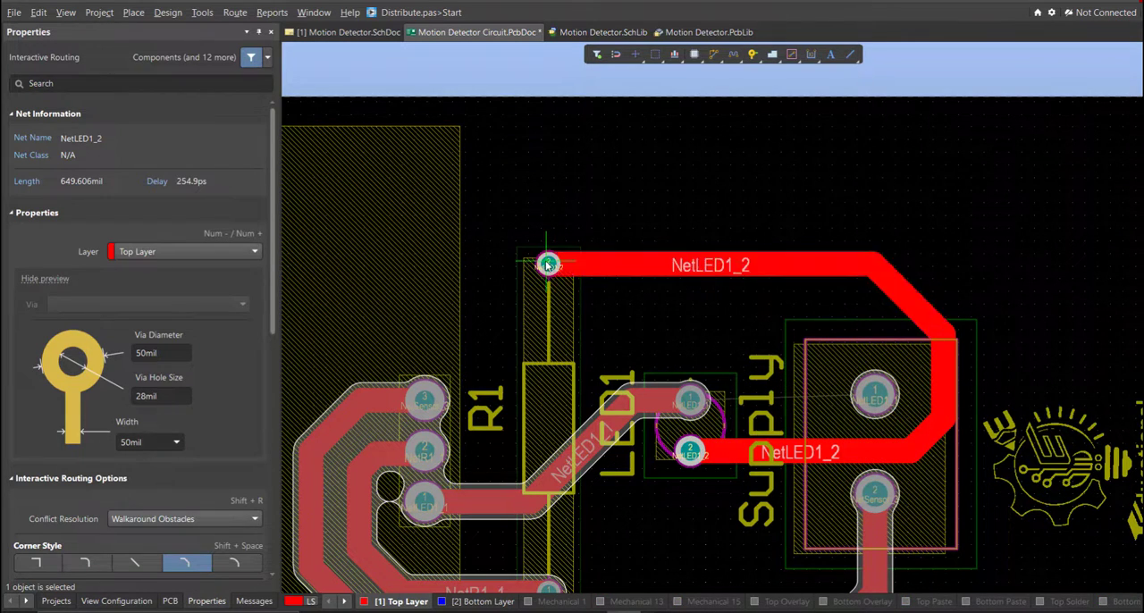
pyautogui.rightClick(828, 375)
pyautogui.keyDown('ctrl'); pyautogui.scroll(1, 808, 354); pyautogui.keyUp('ctrl')
pyautogui.moveTo(787, 387); pyautogui.dragTo(793, 345, button='right')
pyautogui.keyDown('ctrl'); pyautogui.scroll(1, 776, 323); pyautogui.keyUp('ctrl')
pyautogui.hotkey('ctrl', 'w')
pyautogui.press('Escape')
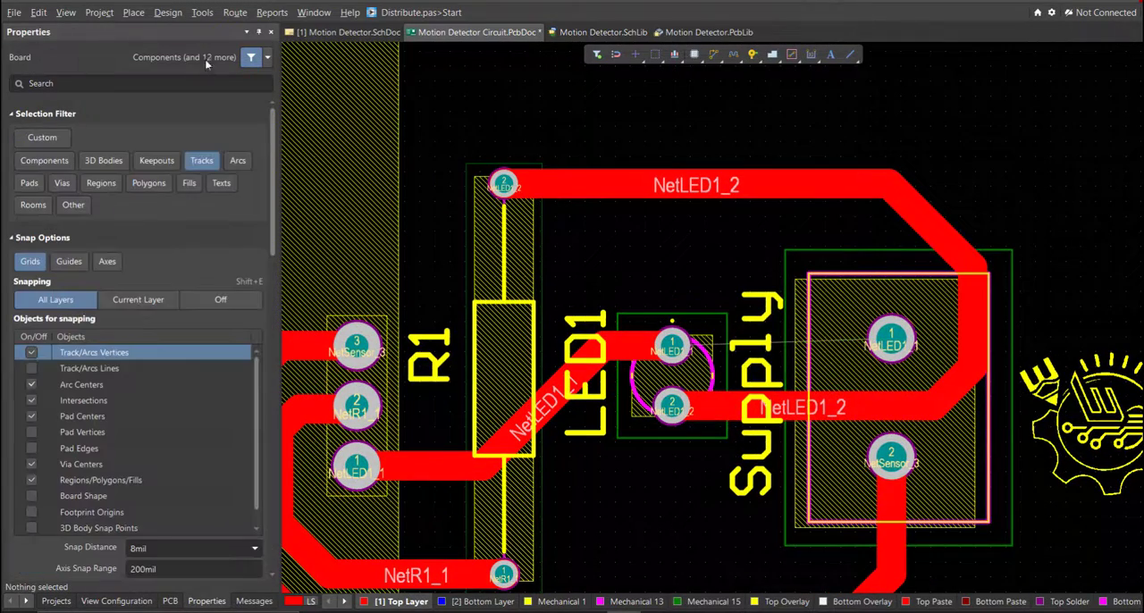
# - Route a straight Top Layer track from LED1 pad 1 to Supply pad 1 and end the routing
pyautogui.click(235, 13)
pyautogui.click(271, 47)
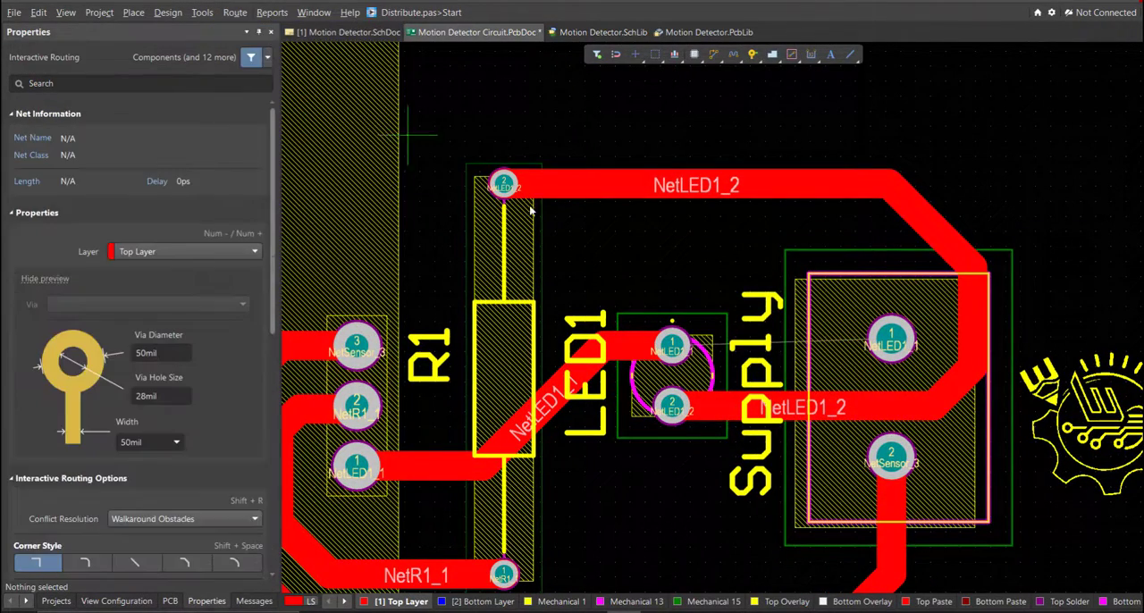
pyautogui.keyDown('ctrl'); pyautogui.scroll(2, 805, 308); pyautogui.keyUp('ctrl')
pyautogui.click(586, 382)
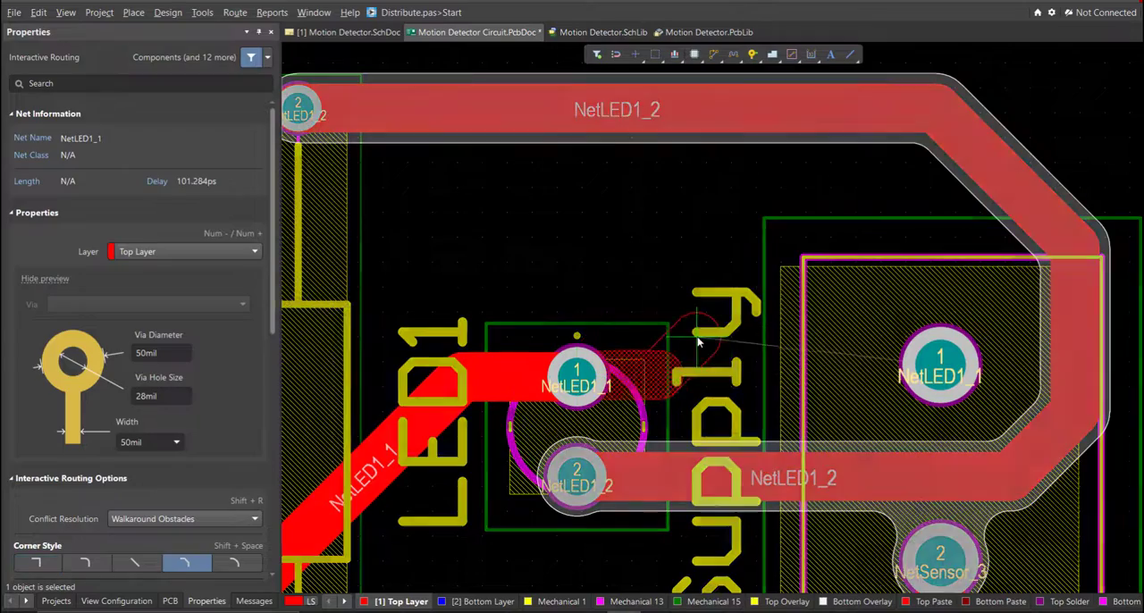
pyautogui.click(946, 366)
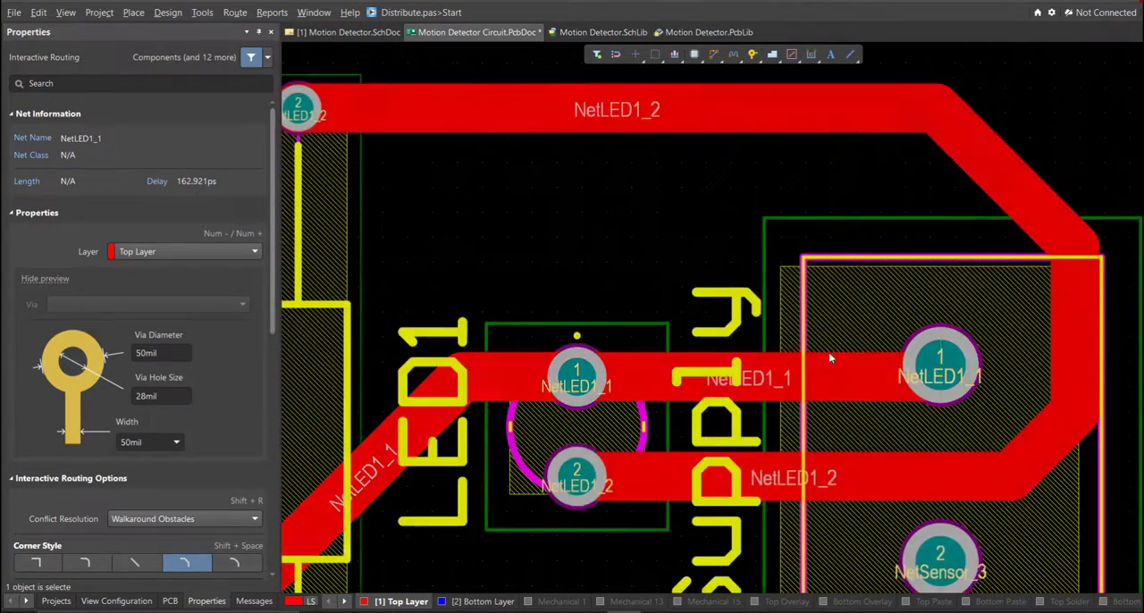
pyautogui.rightClick(829, 358)
pyautogui.keyDown('ctrl'); pyautogui.scroll(-6, 745, 302); pyautogui.keyUp('ctrl')
pyautogui.moveTo(752, 383); pyautogui.dragTo(833, 350, button='right')
pyautogui.keyDown('ctrl'); pyautogui.scroll(4, 833, 349); pyautogui.keyUp('ctrl')
pyautogui.keyDown('ctrl'); pyautogui.scroll(2, 464, 416); pyautogui.keyUp('ctrl')
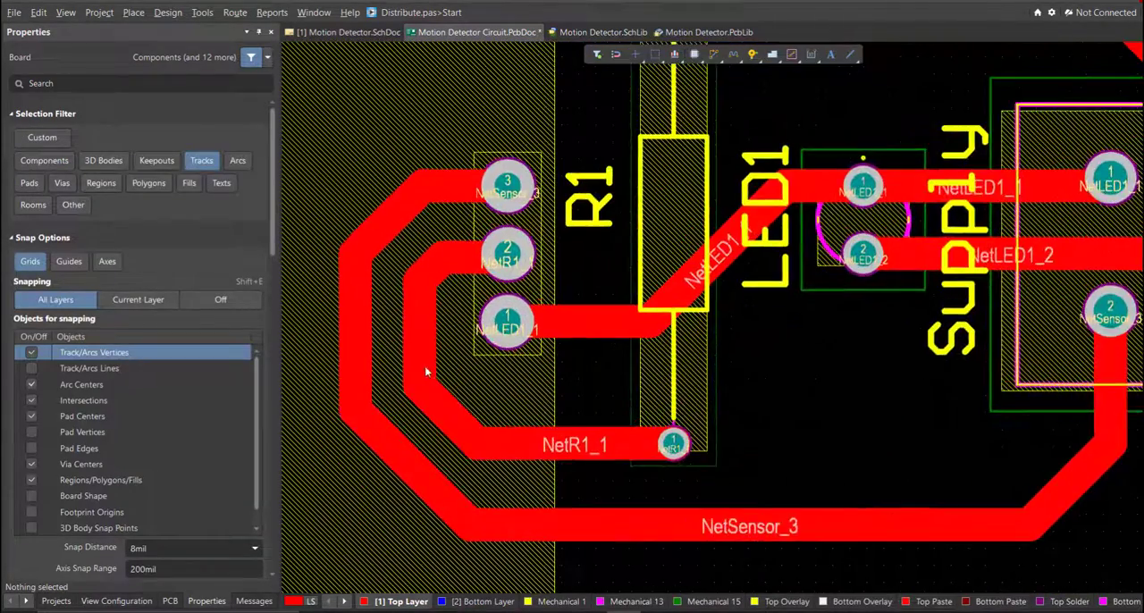
pyautogui.hotkey('ctrl', 'w')
pyautogui.click(449, 275)
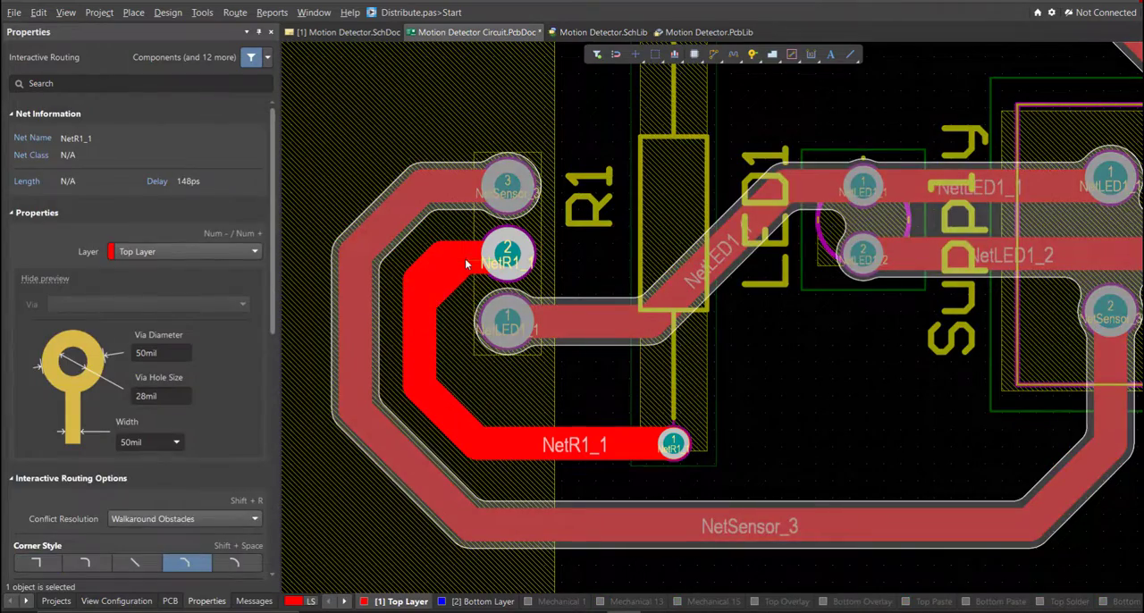
pyautogui.rightClick(465, 263)
pyautogui.keyDown('ctrl'); pyautogui.scroll(3, 424, 280); pyautogui.keyUp('ctrl')
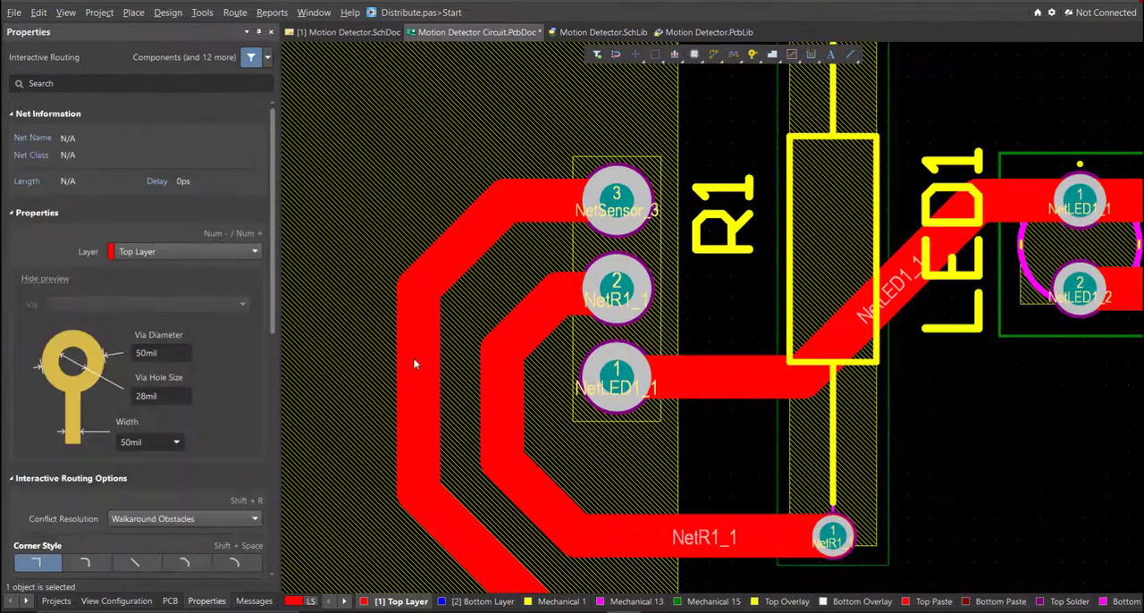
pyautogui.click(494, 220)
pyautogui.rightClick(519, 202)
pyautogui.rightClick(464, 209)
pyautogui.keyDown('ctrl'); pyautogui.scroll(-1, 464, 209); pyautogui.keyUp('ctrl')
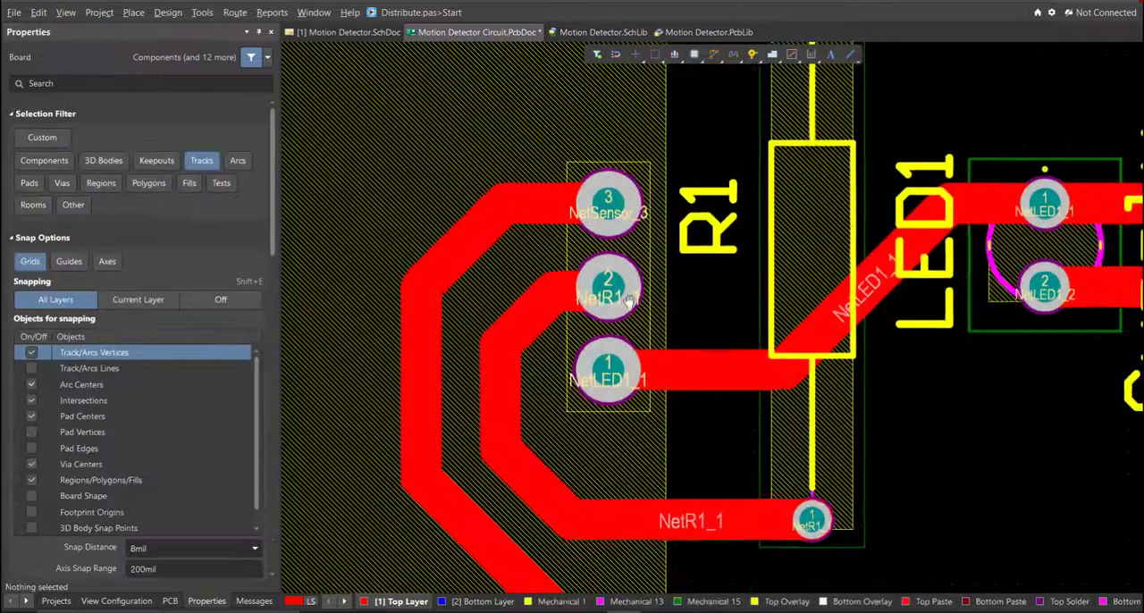
# - Reroute the track between LED1 pad 1 and Sensor pad 1 so that it leaves the Sensor pad diagonally, crossing R1 horizontally
pyautogui.moveTo(608, 300); pyautogui.dragTo(452, 386, button='right')
pyautogui.hotkey('ctrl', 'w')
pyautogui.click(437, 437)
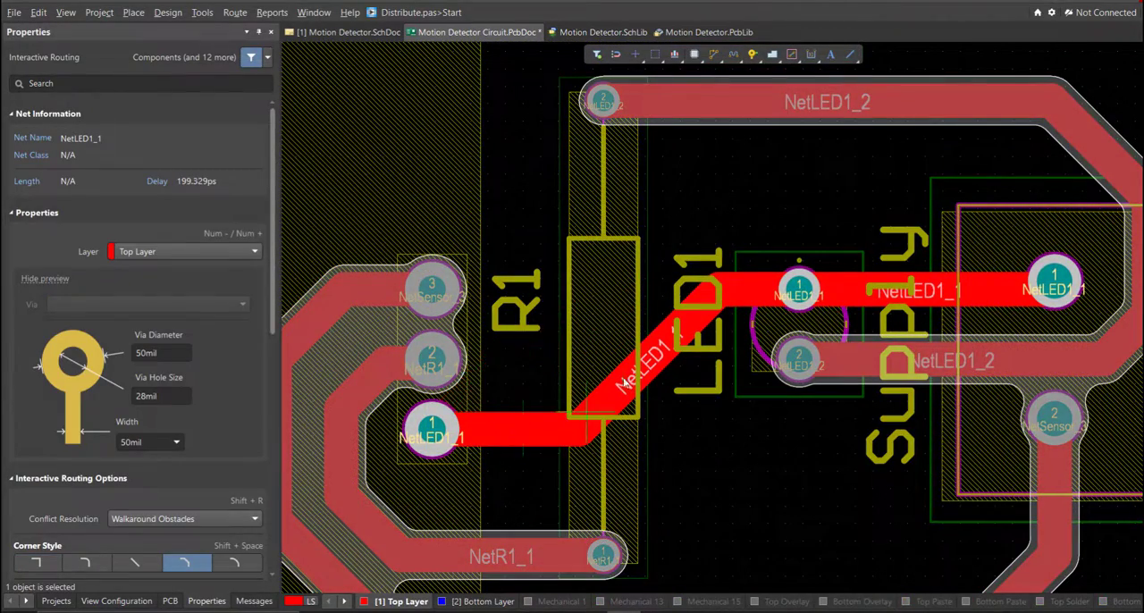
pyautogui.rightClick(538, 306)
pyautogui.click(748, 300)
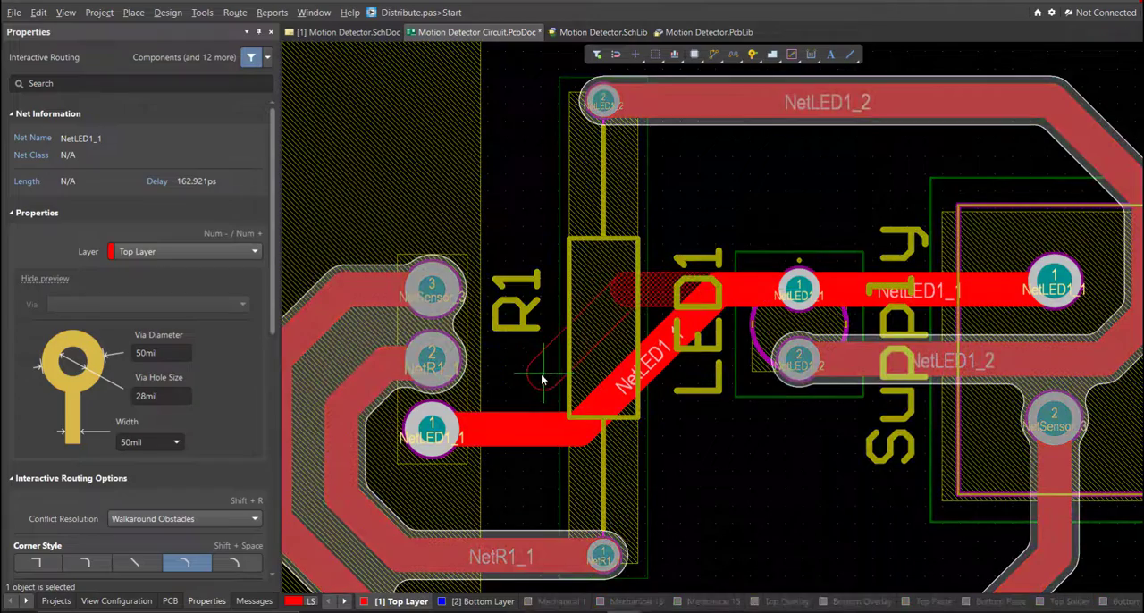
pyautogui.click(438, 435)
pyautogui.rightClick(438, 435)
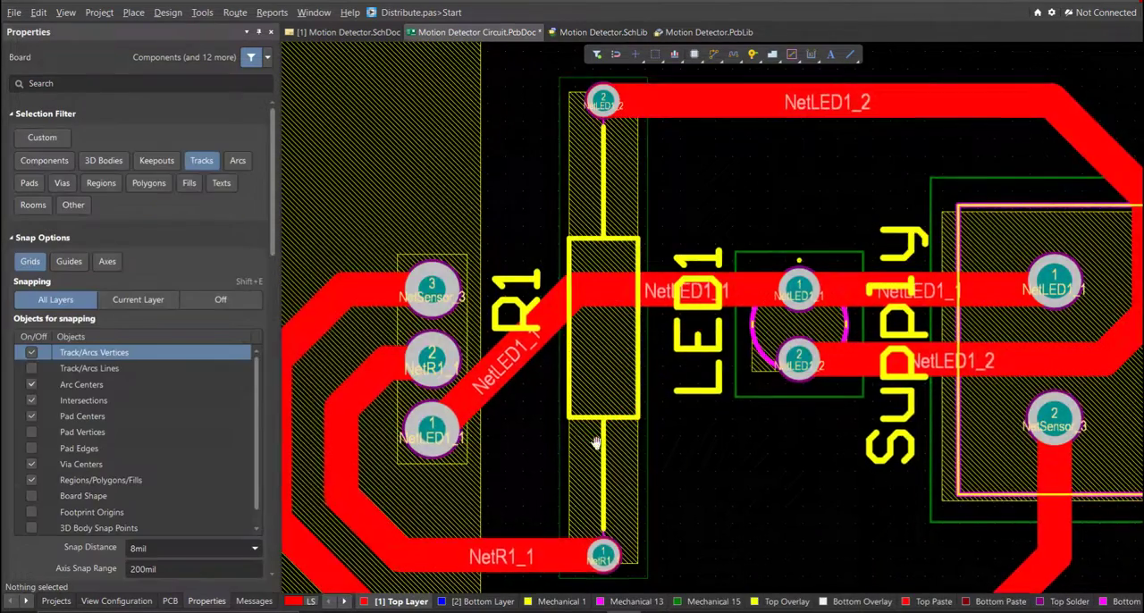
# - Switch the board to 3D and inspect it from several angles, including the tracks, the Sensor's header pins and its underside
pyautogui.keyDown('ctrl'); pyautogui.scroll(-2, 696, 431); pyautogui.keyUp('ctrl')
pyautogui.keyDown('ctrl'); pyautogui.scroll(-3, 697, 432); pyautogui.keyUp('ctrl')
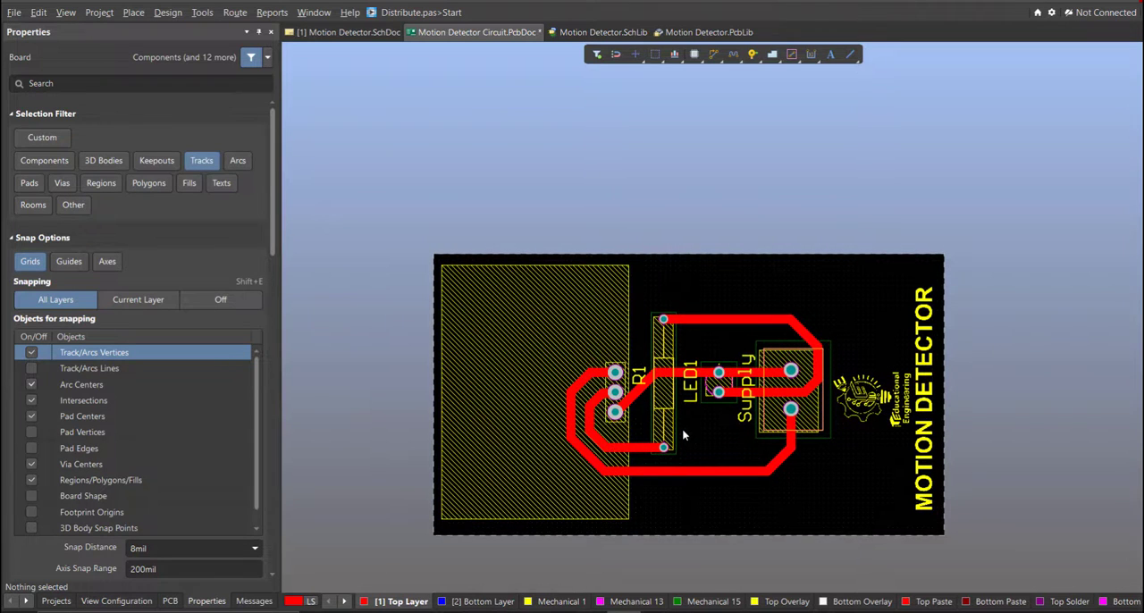
pyautogui.press('3')
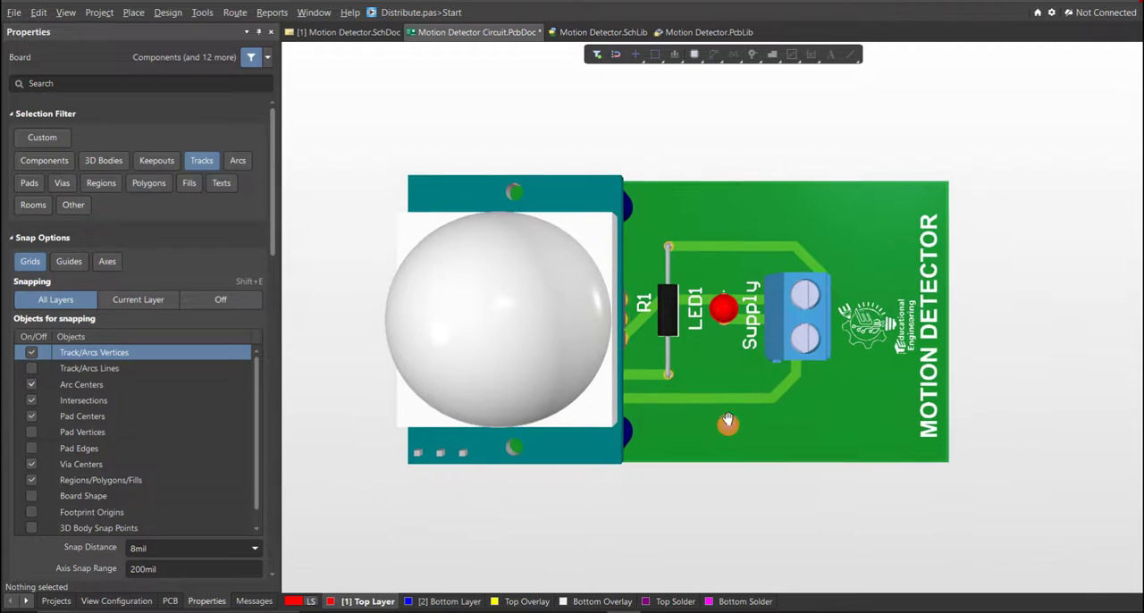
pyautogui.keyDown('shift'); pyautogui.moveTo(721, 485); pyautogui.dragTo(297, 265, button='right'); pyautogui.keyUp('shift')
pyautogui.keyDown('shift'); pyautogui.moveTo(675, 493); pyautogui.dragTo(753, 424, button='right'); pyautogui.keyUp('shift')
pyautogui.keyDown('ctrl'); pyautogui.scroll(5, 676, 475); pyautogui.keyUp('ctrl')
pyautogui.keyDown('ctrl'); pyautogui.scroll(1, 676, 474); pyautogui.keyUp('ctrl')
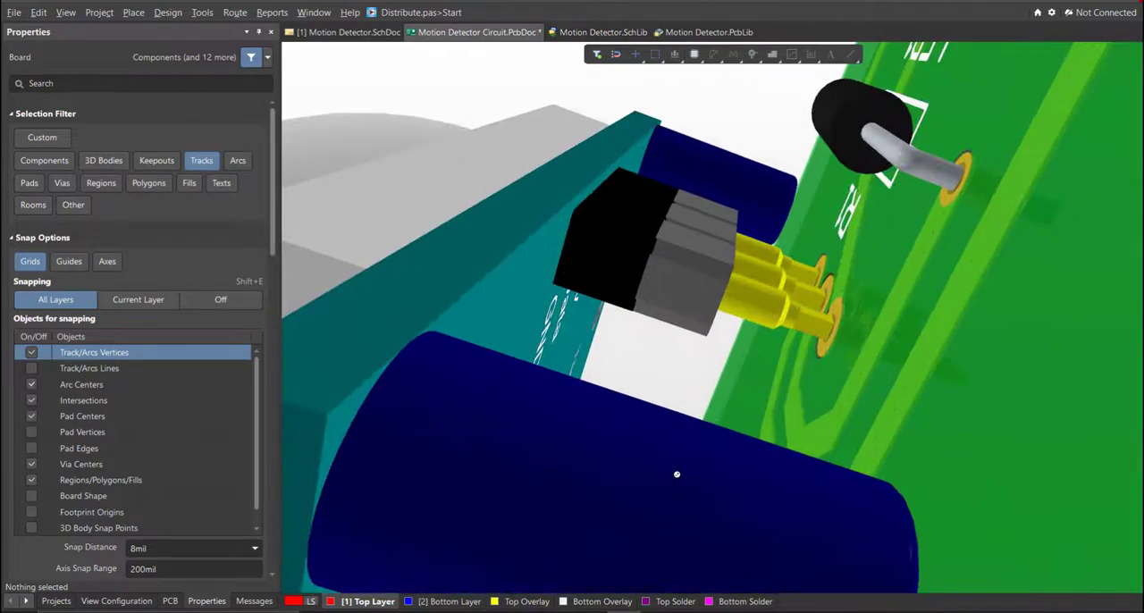
pyautogui.keyDown('ctrl'); pyautogui.scroll(2, 676, 386); pyautogui.keyUp('ctrl')
pyautogui.moveTo(674, 388); pyautogui.dragTo(770, 340, button='right')
pyautogui.keyDown('ctrl'); pyautogui.scroll(-1, 683, 398); pyautogui.keyUp('ctrl')
pyautogui.keyDown('shift'); pyautogui.moveTo(770, 339); pyautogui.dragTo(930, 293, button='right'); pyautogui.keyUp('shift')
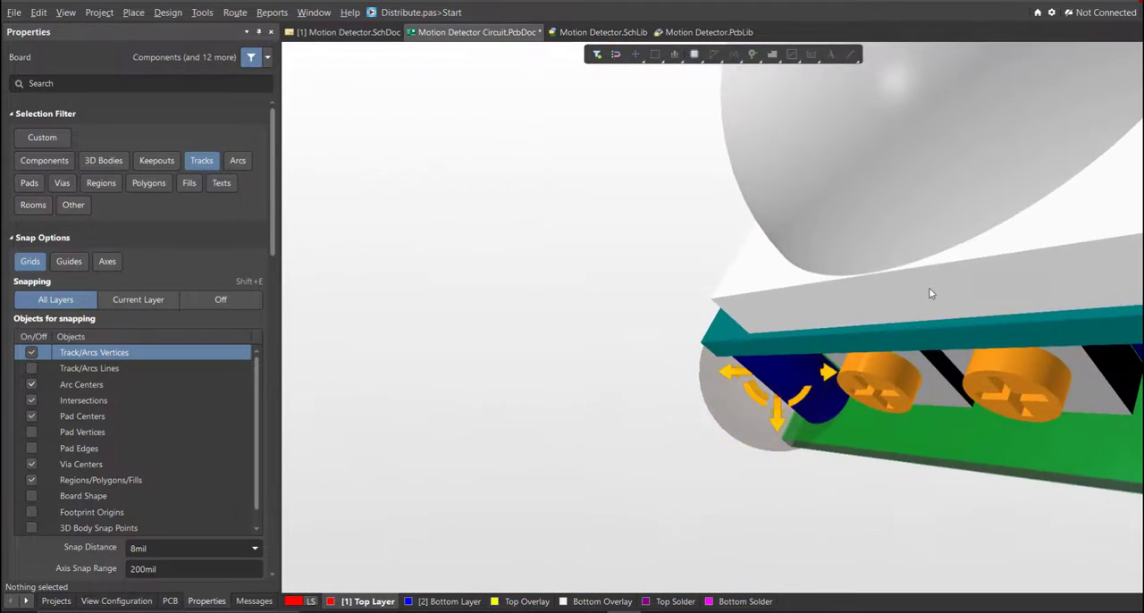
pyautogui.keyDown('ctrl'); pyautogui.scroll(-3, 932, 293); pyautogui.keyUp('ctrl')
pyautogui.keyDown('shift'); pyautogui.moveTo(858, 303); pyautogui.dragTo(1030, 309, button='right'); pyautogui.keyUp('shift')
pyautogui.keyDown('ctrl'); pyautogui.scroll(3, 720, 325); pyautogui.keyUp('ctrl')
pyautogui.keyDown('shift'); pyautogui.moveTo(715, 358); pyautogui.dragTo(995, 505, button='right'); pyautogui.keyUp('shift')
pyautogui.keyDown('shift'); pyautogui.moveTo(705, 282); pyautogui.dragTo(686, 418, button='right'); pyautogui.keyUp('shift')
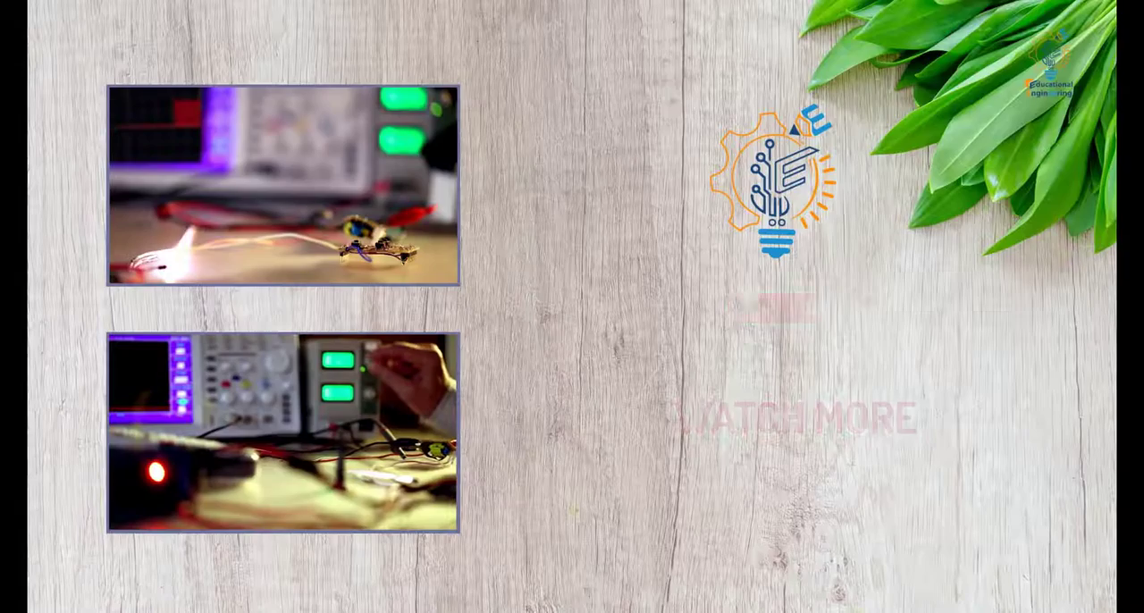